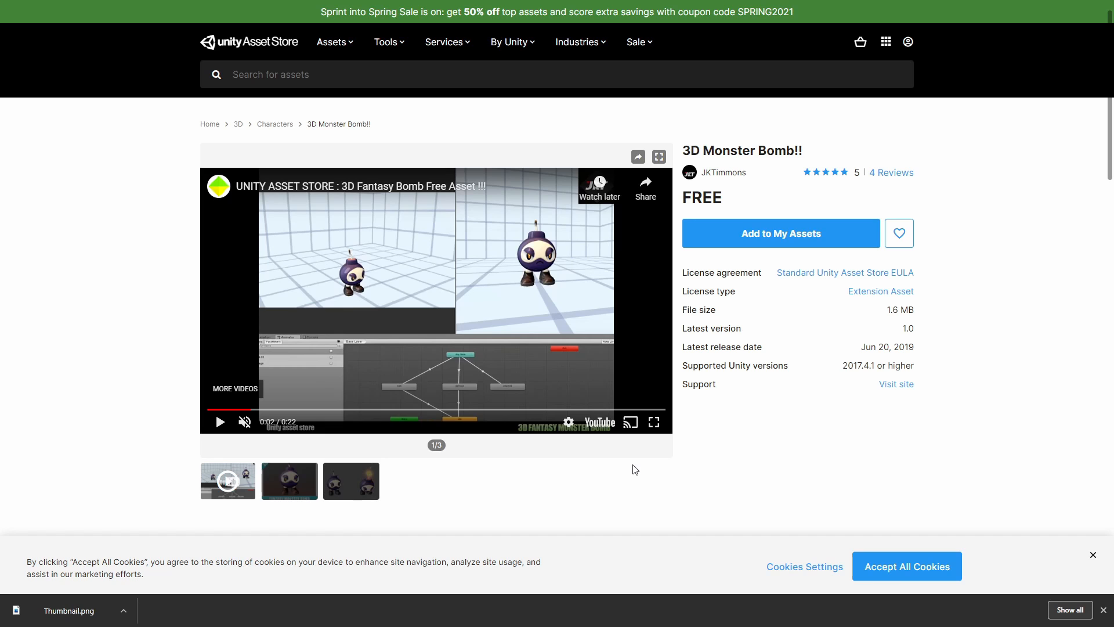
Switch to the Unity editor and open the Documentation folder inside RayFire's Info folder
{"action": "key", "text": "alt+Tab"}
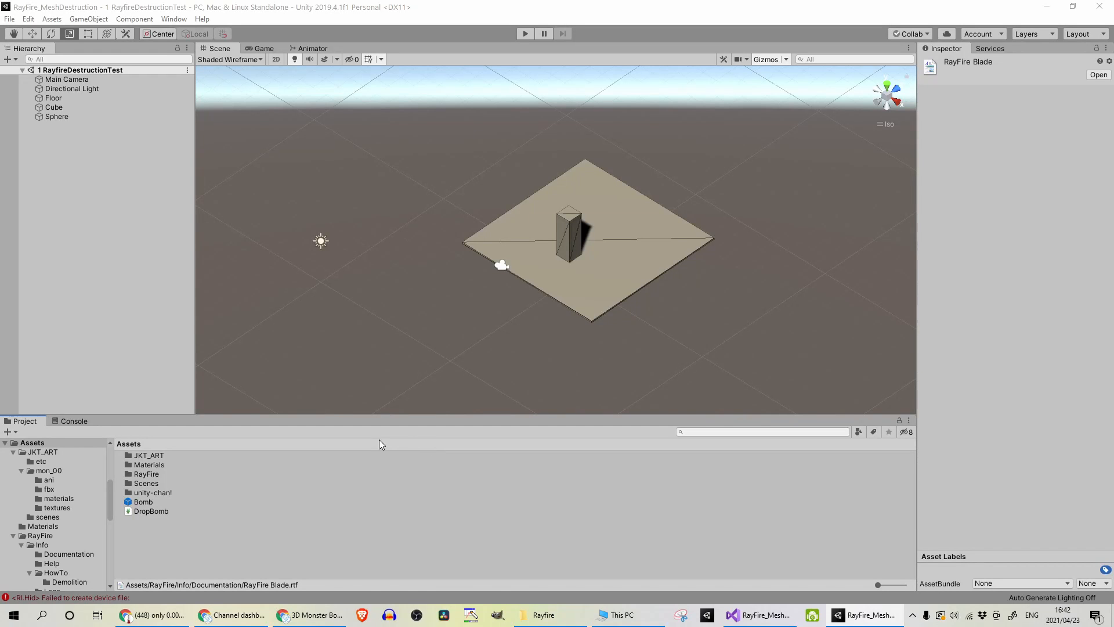
{"action": "double_click", "coordinate": [163, 474]}
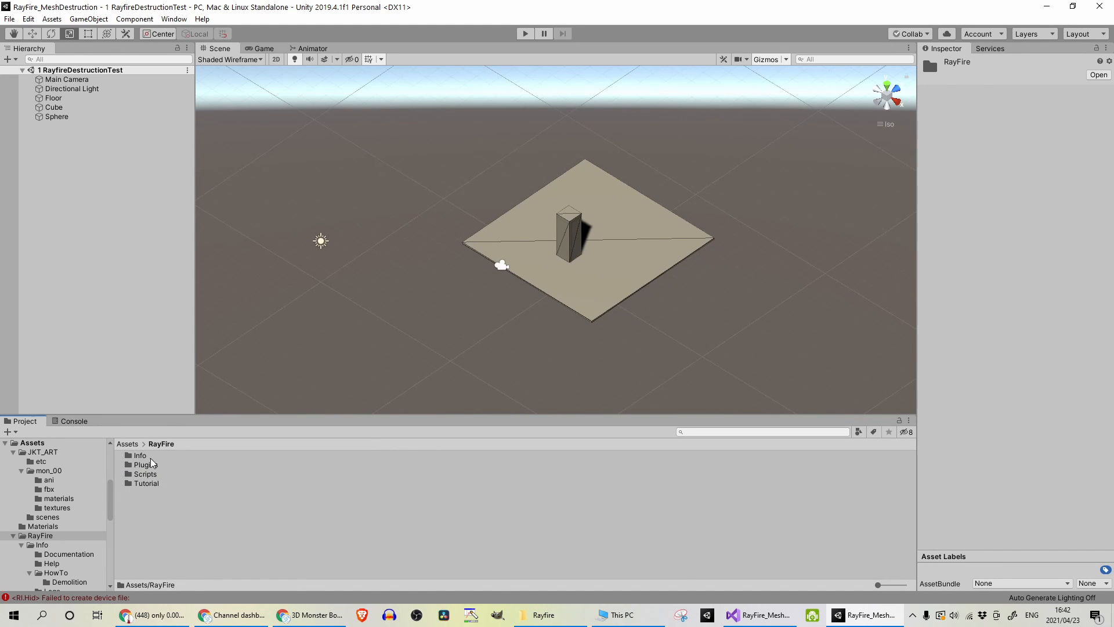
{"action": "left_click", "coordinate": [148, 464]}
{"action": "double_click", "coordinate": [161, 457]}
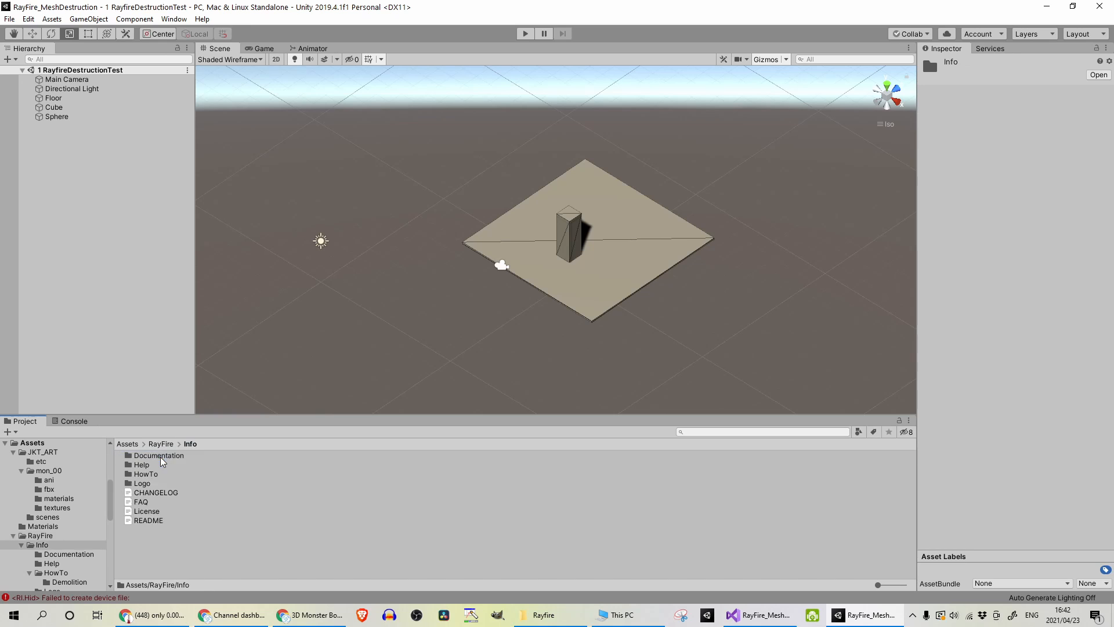
{"action": "double_click", "coordinate": [182, 462]}
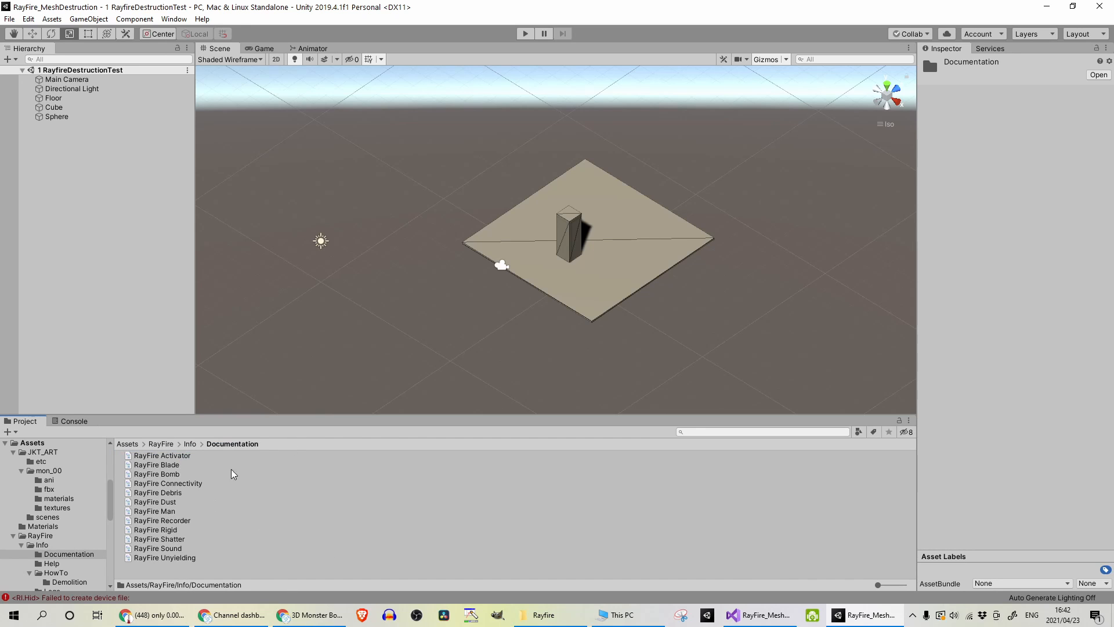
{"action": "left_click", "coordinate": [224, 513]}
Open the RayFire Activator document, skim it to the end, and close it
{"action": "left_click", "coordinate": [197, 458]}
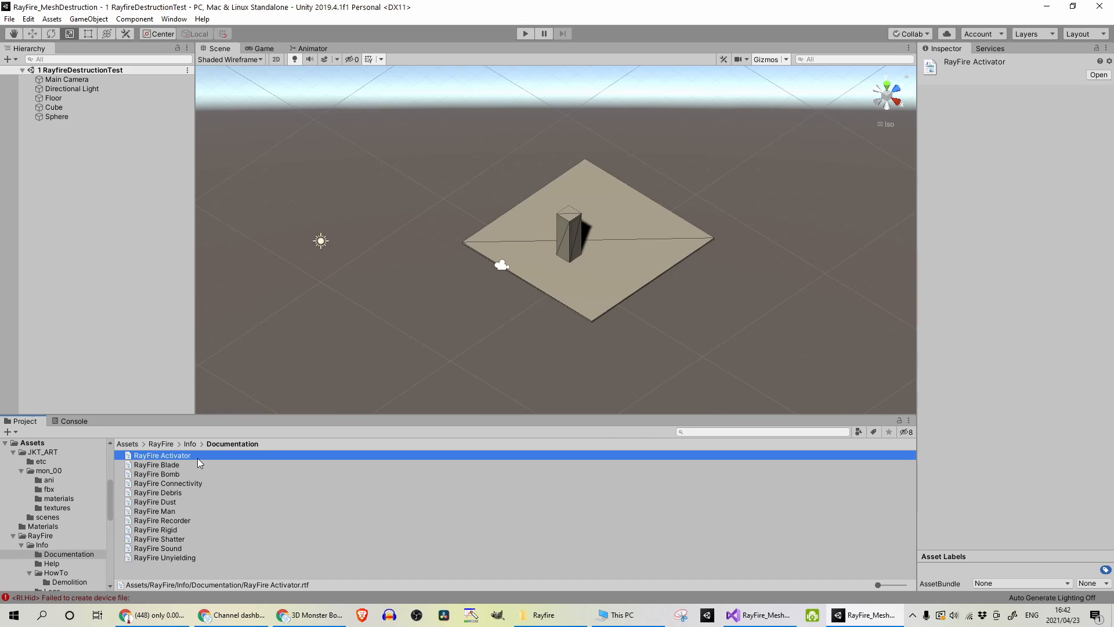
{"action": "double_click", "coordinate": [179, 455]}
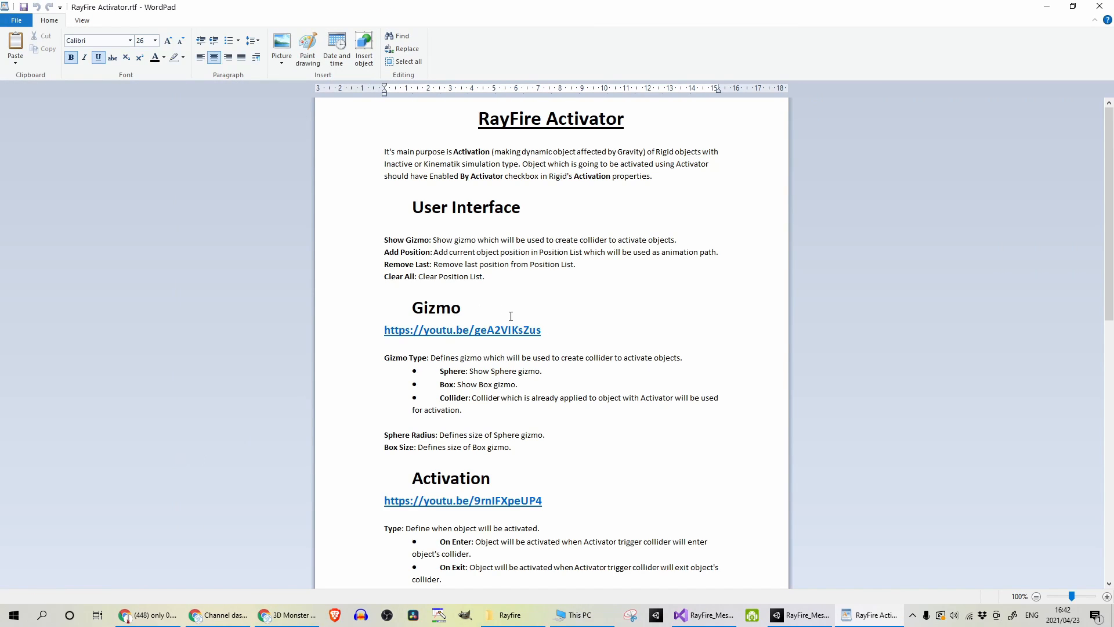
{"action": "scroll", "coordinate": [510, 316], "scroll_direction": "down", "scroll_amount": 15}
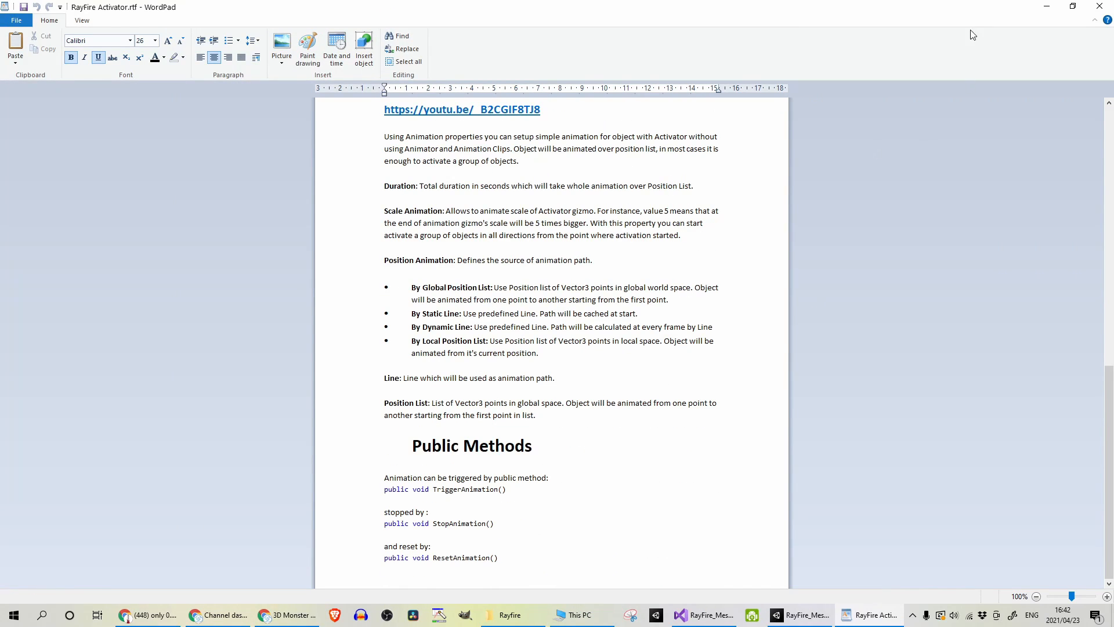
{"action": "left_click", "coordinate": [1099, 6]}
Open the RayFire Connectivity document to view its contents, and close it
{"action": "left_click", "coordinate": [169, 483]}
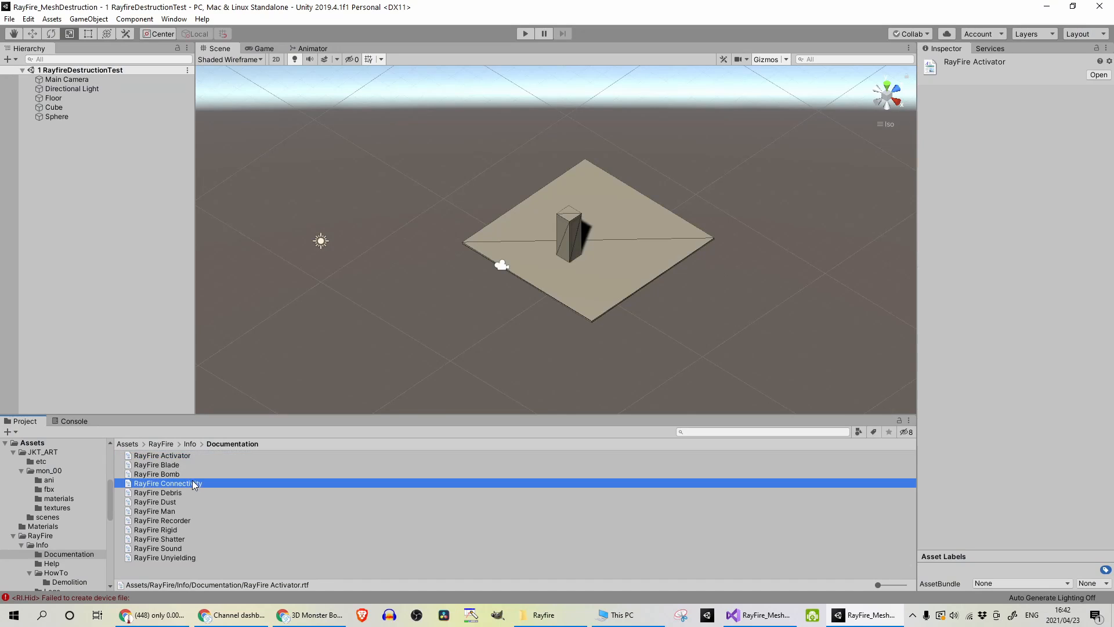
{"action": "double_click", "coordinate": [193, 484]}
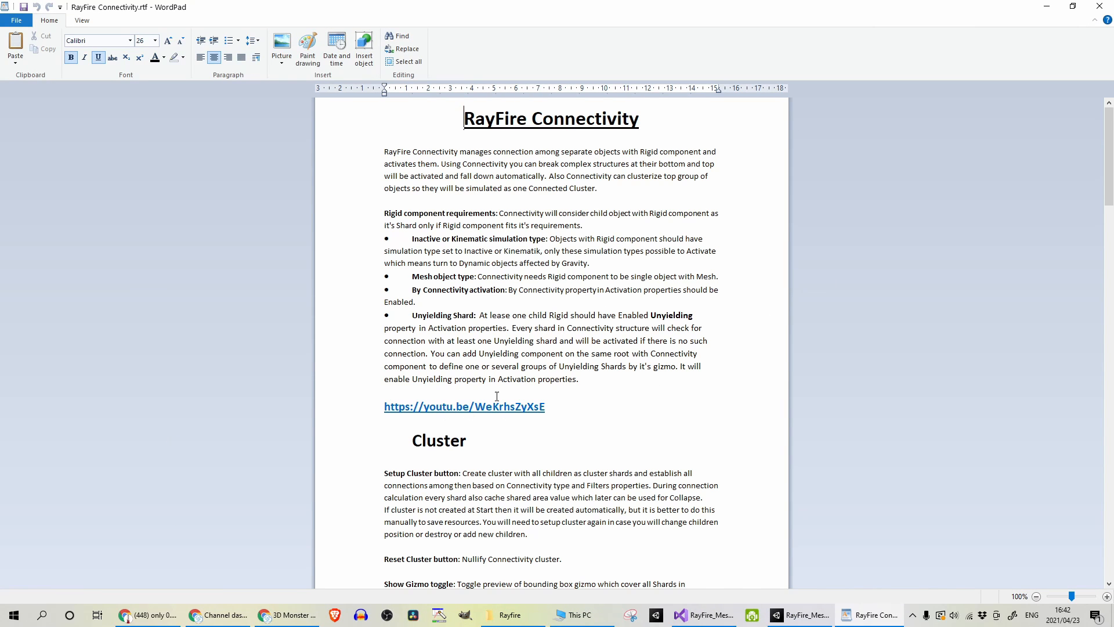
{"action": "left_click", "coordinate": [1099, 5]}
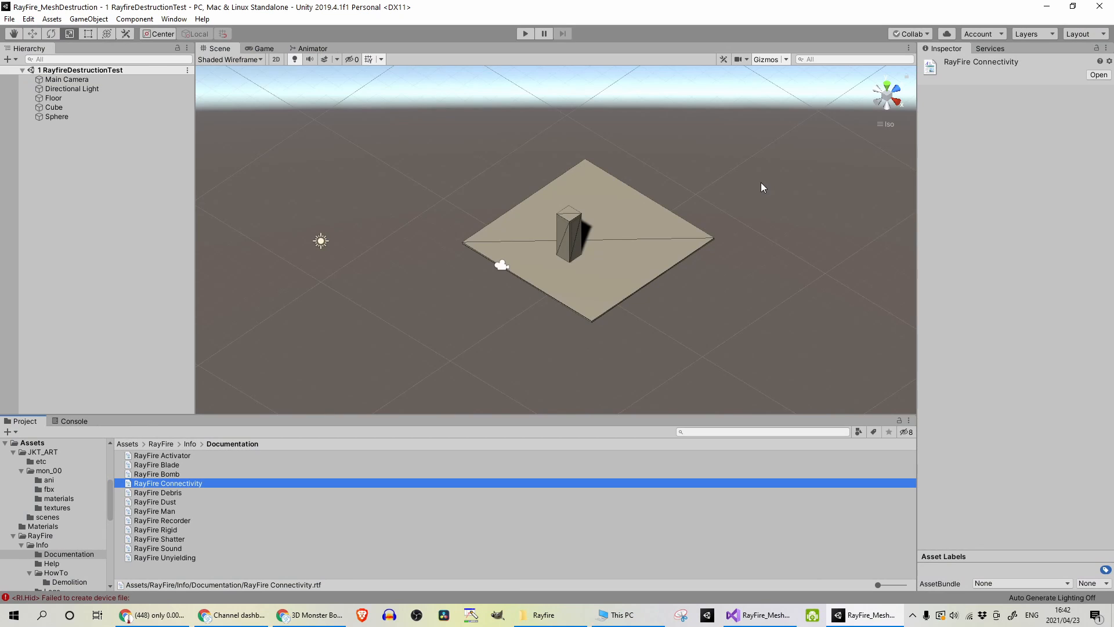
Open the Demolition folder inside Info's HowTo folder and look through its mesh, connected cluster and nested cluster guides
{"action": "left_click", "coordinate": [187, 443]}
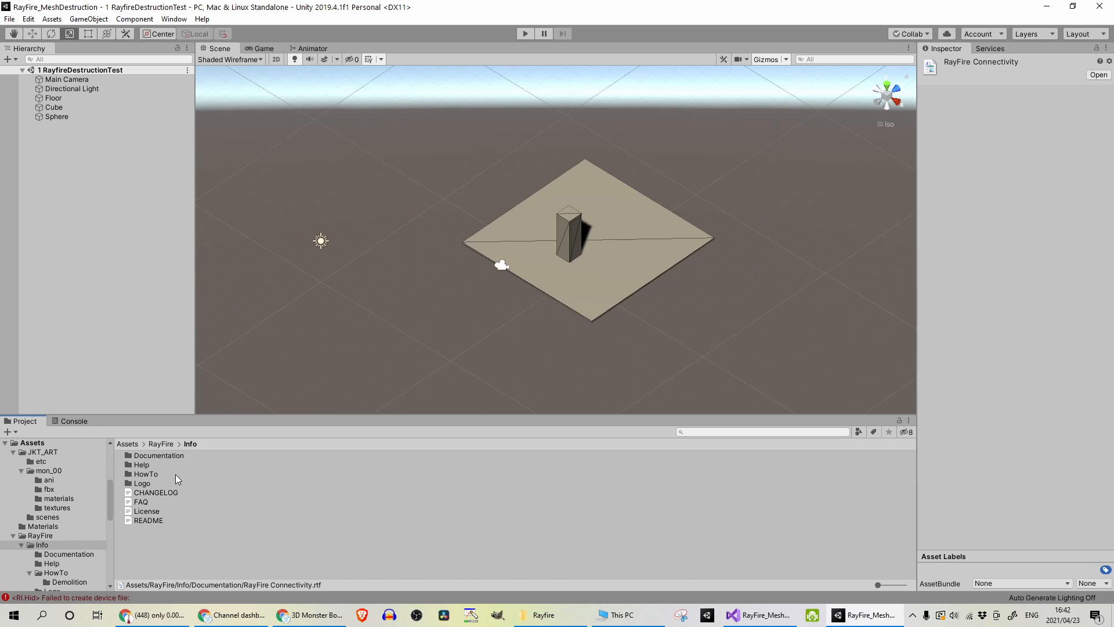
{"action": "double_click", "coordinate": [160, 475]}
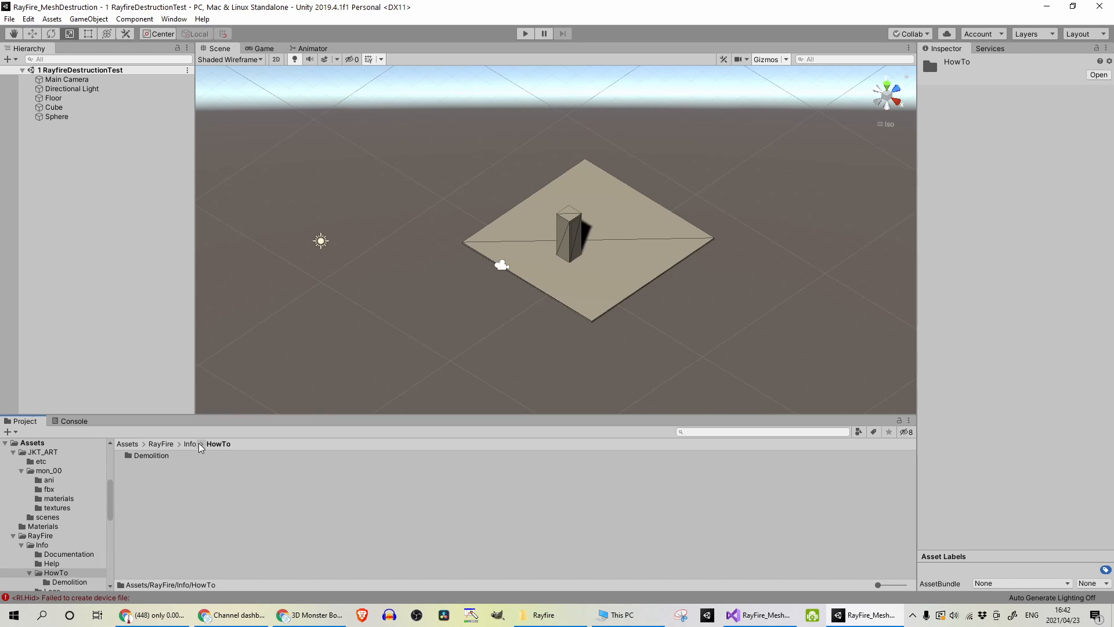
{"action": "double_click", "coordinate": [164, 458]}
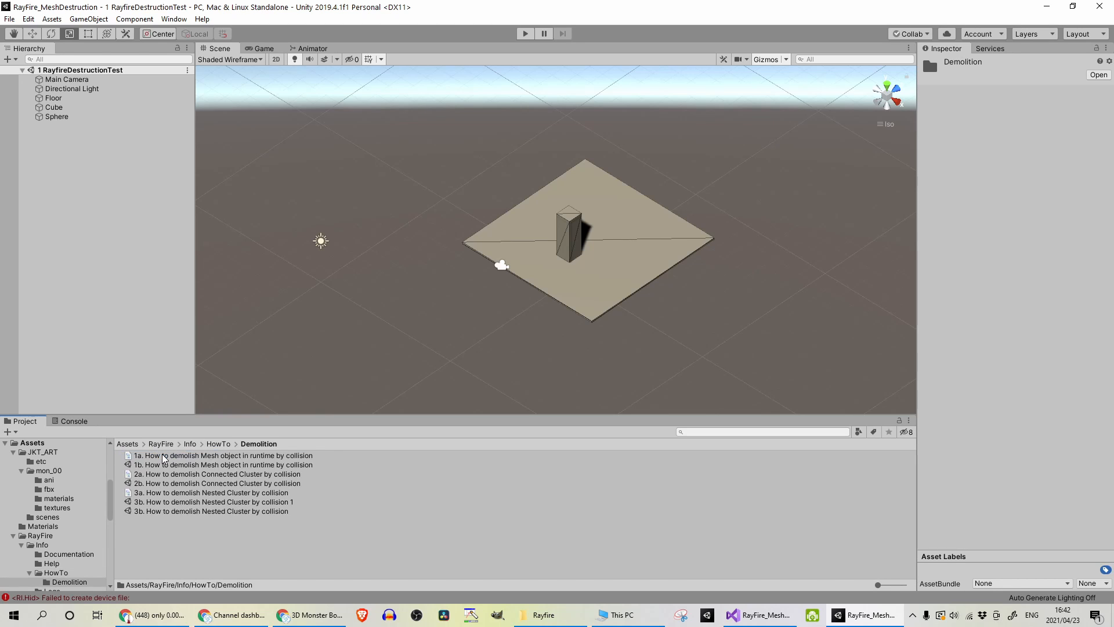
{"action": "left_click", "coordinate": [275, 456]}
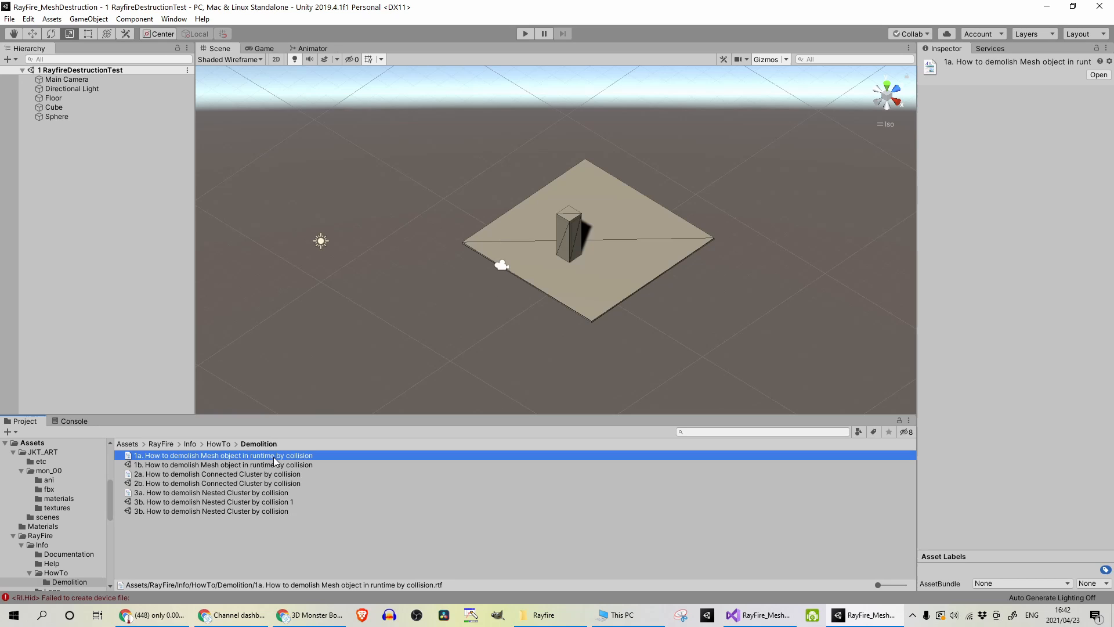
{"action": "left_click", "coordinate": [194, 475]}
{"action": "left_click", "coordinate": [195, 493]}
{"action": "left_click", "coordinate": [195, 475]}
{"action": "left_click", "coordinate": [195, 458]}
Look through the Fbx sample models in RayFire's Tutorial folder and return to the Tutorial folder
{"action": "left_click", "coordinate": [158, 445]}
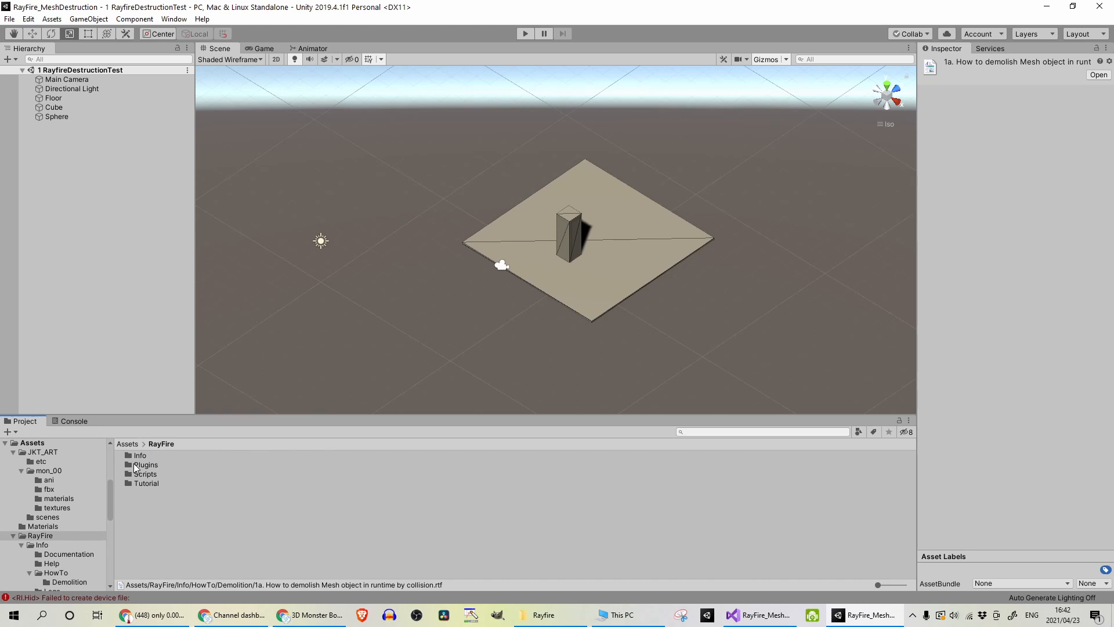
{"action": "left_click", "coordinate": [148, 473]}
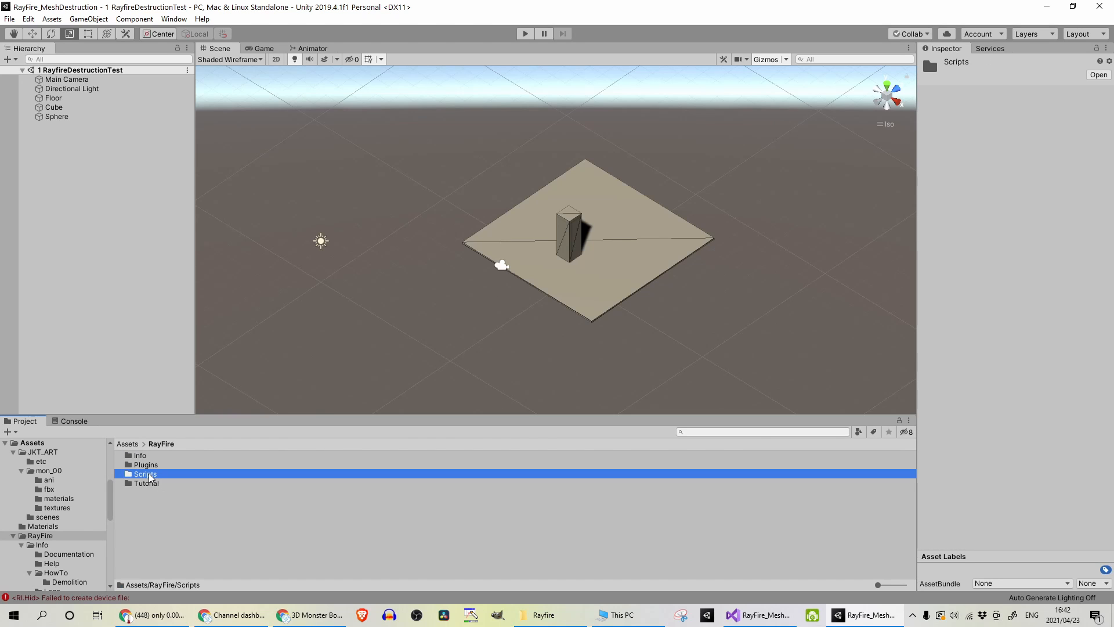
{"action": "double_click", "coordinate": [154, 482]}
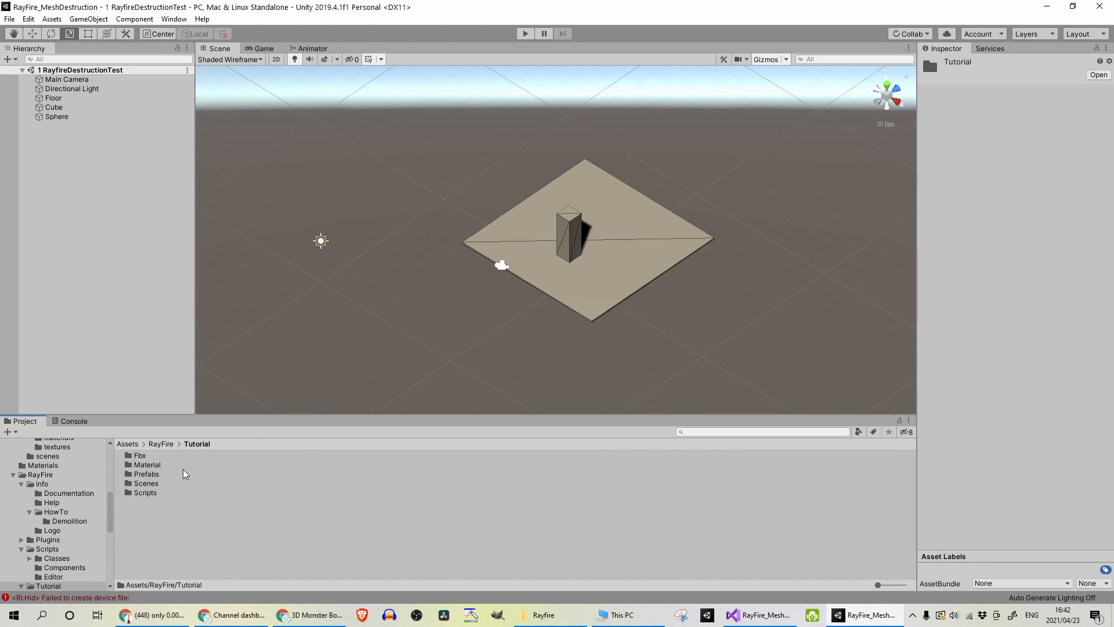
{"action": "double_click", "coordinate": [164, 456]}
{"action": "left_click", "coordinate": [227, 502]}
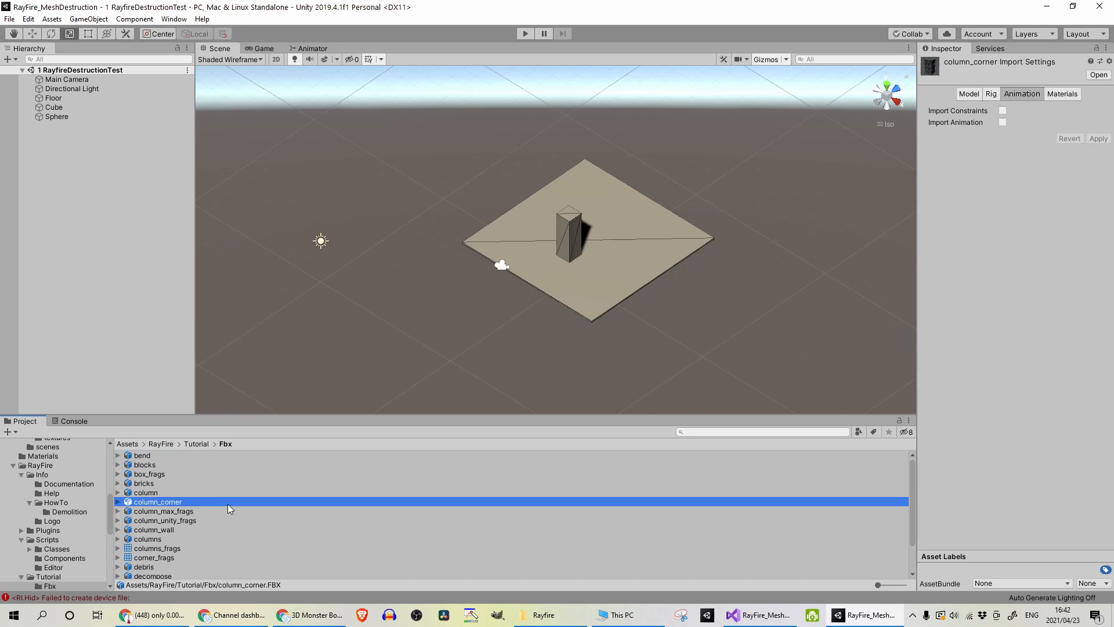
{"action": "left_click", "coordinate": [196, 443]}
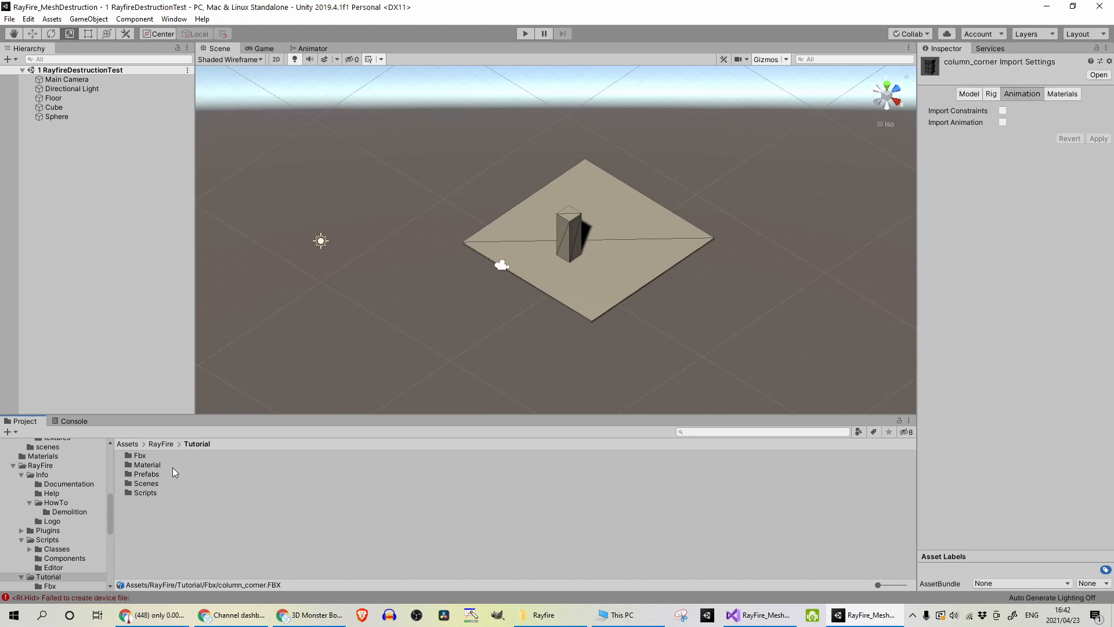
Open the tutorial scene 4 Shatter. Types. Radial from the 1 Shatter folder of the tutorial Scenes
{"action": "double_click", "coordinate": [159, 482]}
{"action": "left_click", "coordinate": [161, 484]}
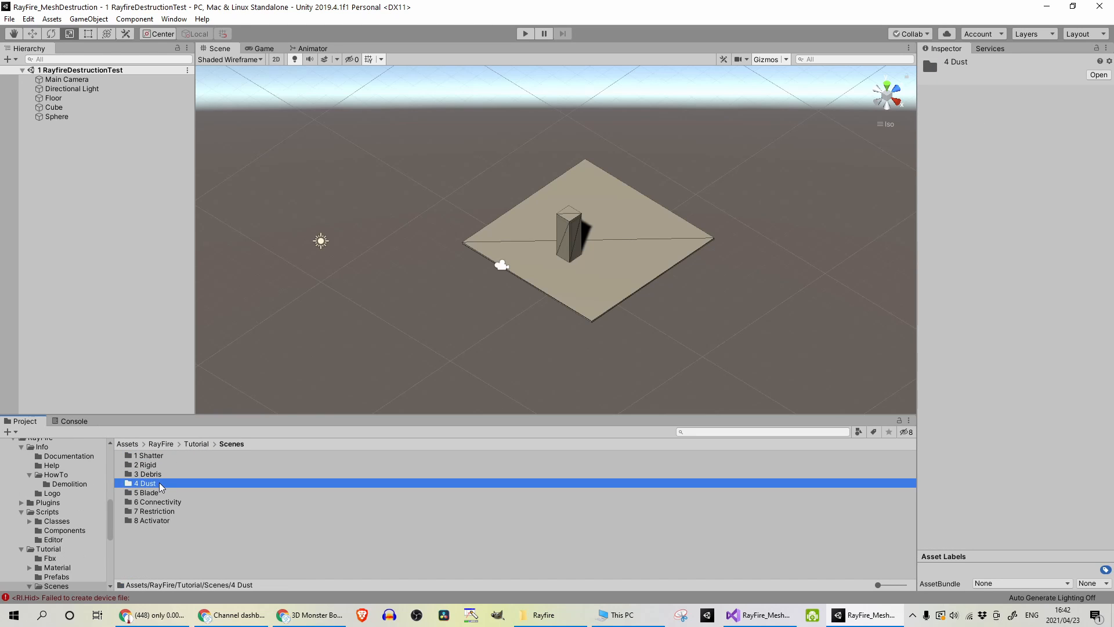
{"action": "double_click", "coordinate": [150, 456]}
{"action": "left_click", "coordinate": [172, 464]}
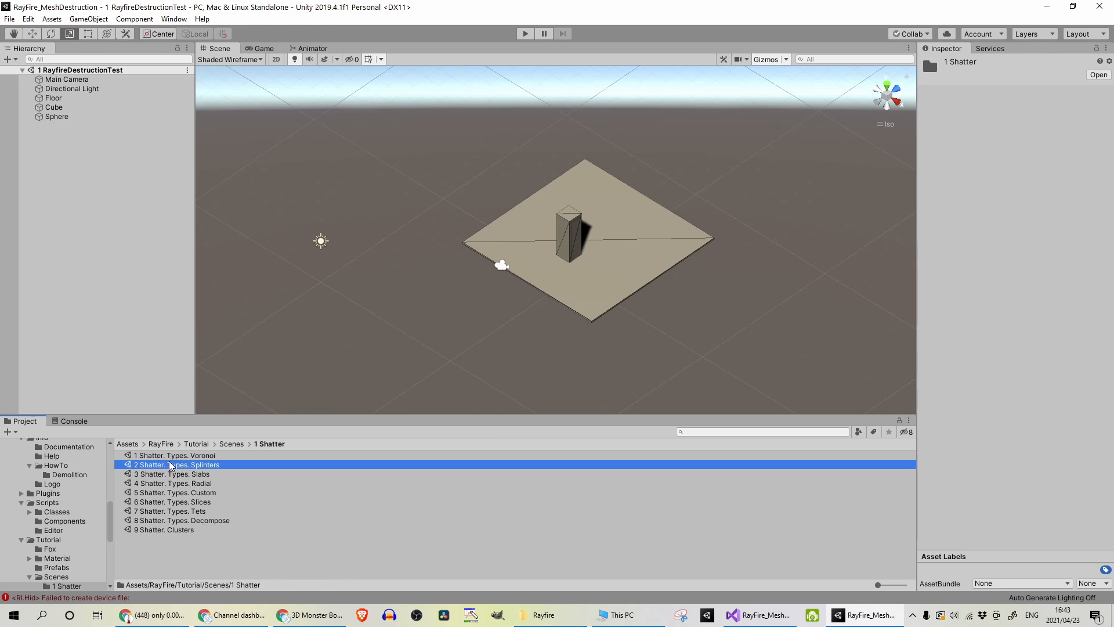
{"action": "double_click", "coordinate": [172, 464]}
{"action": "double_click", "coordinate": [262, 484]}
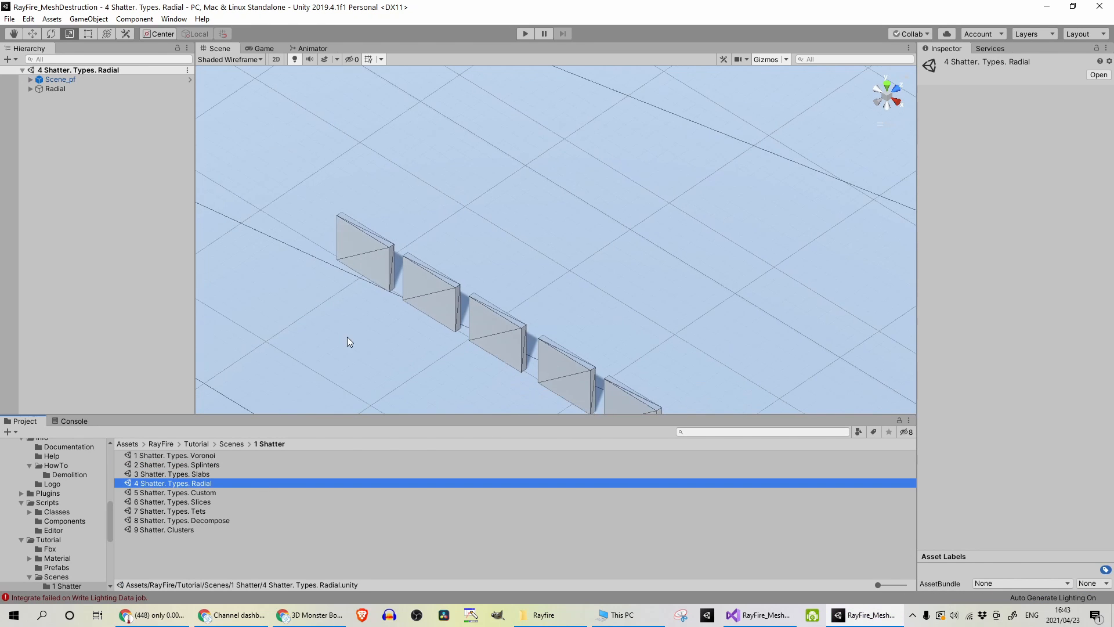
Fragment the Radial_Rad1 block with its Rayfire Shatter component
{"action": "left_click_drag", "start_coordinate": [348, 341], "coordinate": [343, 204], "text": "alt"}
{"action": "left_click", "coordinate": [228, 188]}
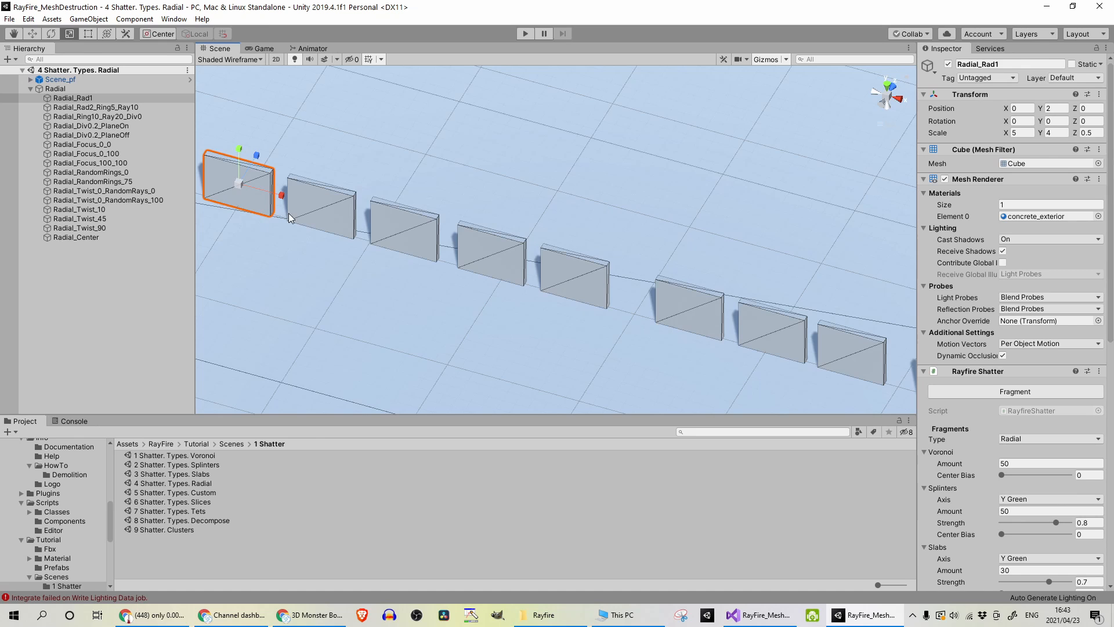
{"action": "scroll", "coordinate": [986, 348], "scroll_direction": "down", "scroll_amount": 1}
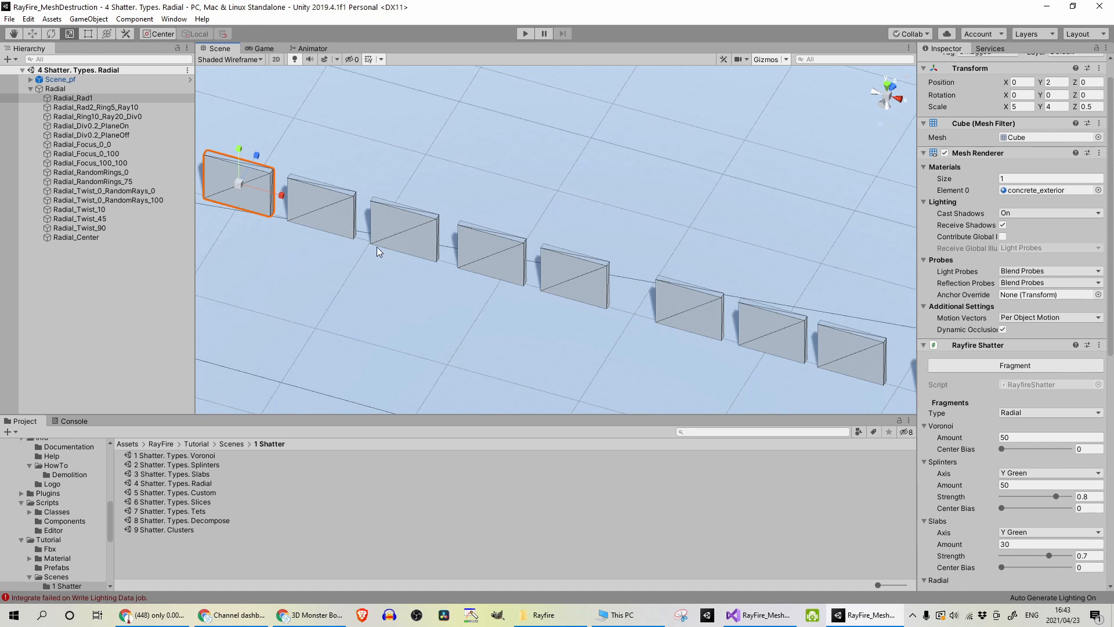
{"action": "middle_click_drag", "start_coordinate": [379, 248], "coordinate": [611, 191]}
{"action": "left_click_drag", "start_coordinate": [444, 292], "coordinate": [575, 193], "text": "alt"}
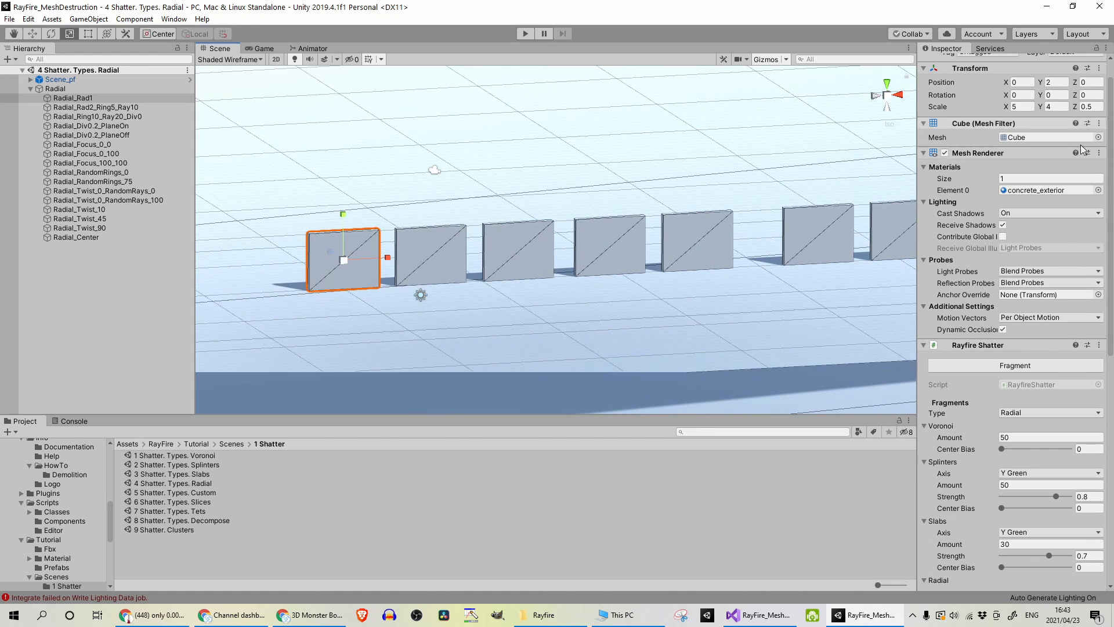
{"action": "scroll", "coordinate": [453, 256], "scroll_direction": "down", "scroll_amount": 1}
{"action": "left_click_drag", "start_coordinate": [497, 303], "coordinate": [402, 311], "text": "alt"}
{"action": "scroll", "coordinate": [402, 312], "scroll_direction": "up", "scroll_amount": 7}
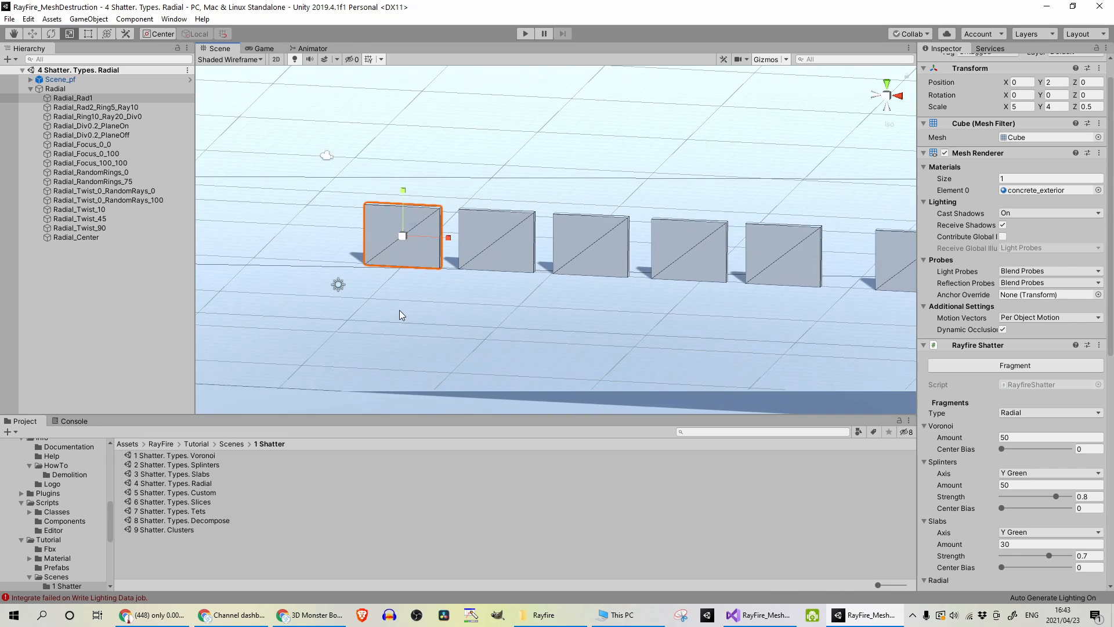
{"action": "left_click", "coordinate": [1016, 366]}
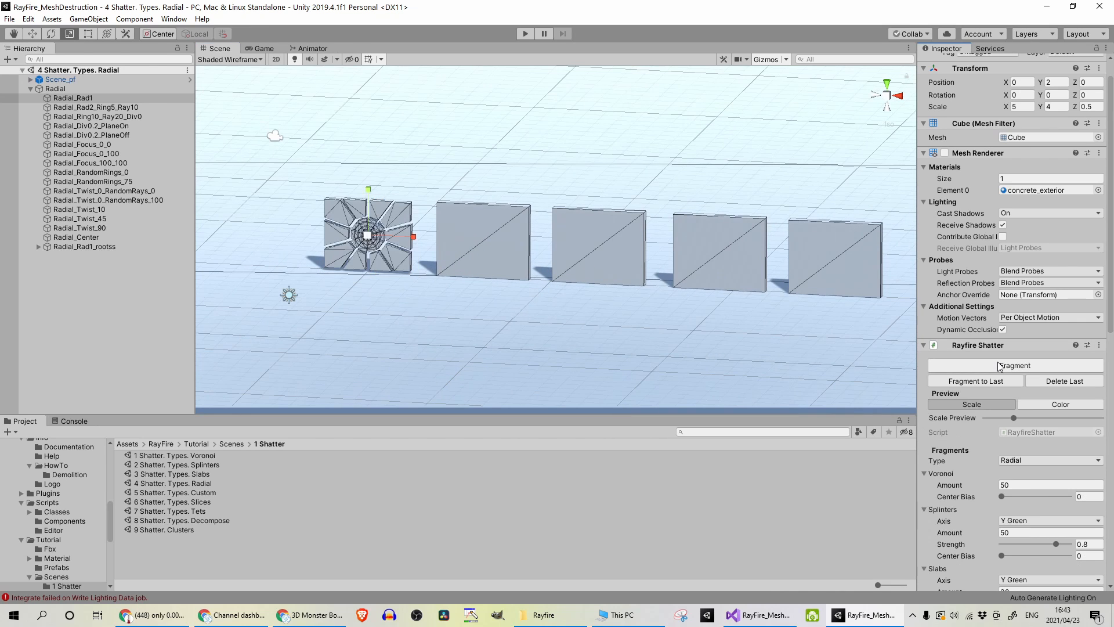
Fragment the Radial_Rad2_Ring5_Ray10 block with its Rayfire Shatter component
{"action": "scroll", "coordinate": [592, 305], "scroll_direction": "up", "scroll_amount": 2}
{"action": "left_click", "coordinate": [434, 217]}
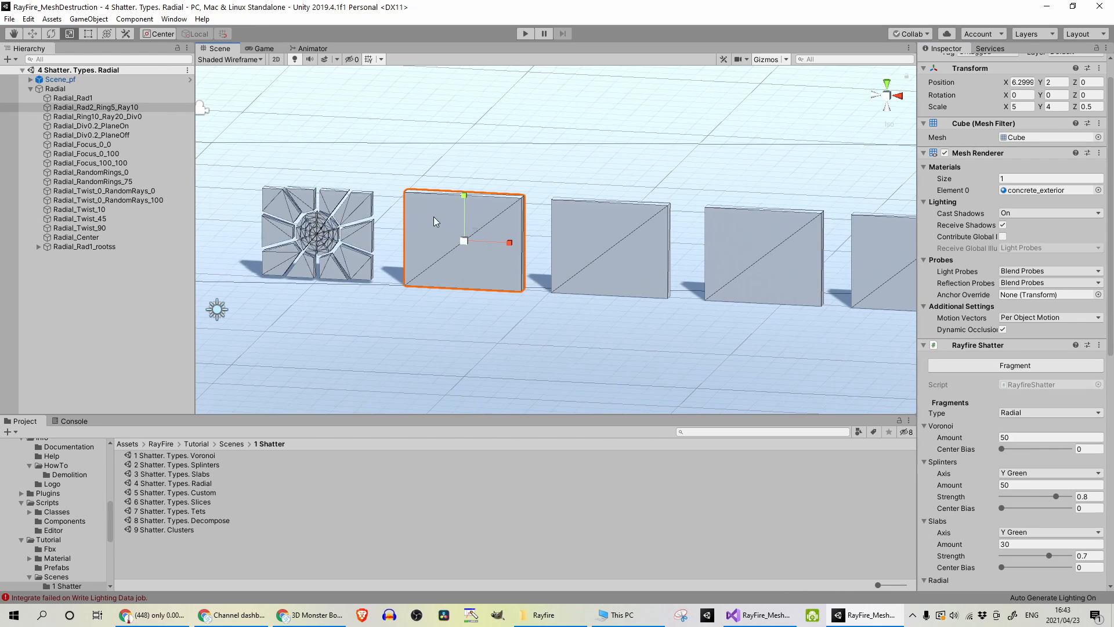
{"action": "left_click", "coordinate": [1005, 366]}
Fragment the Radial_Ring10_Ray20_Div0 block and review its radial ring and ray settings
{"action": "scroll", "coordinate": [609, 312], "scroll_direction": "down", "scroll_amount": 1}
{"action": "left_click", "coordinate": [599, 261]}
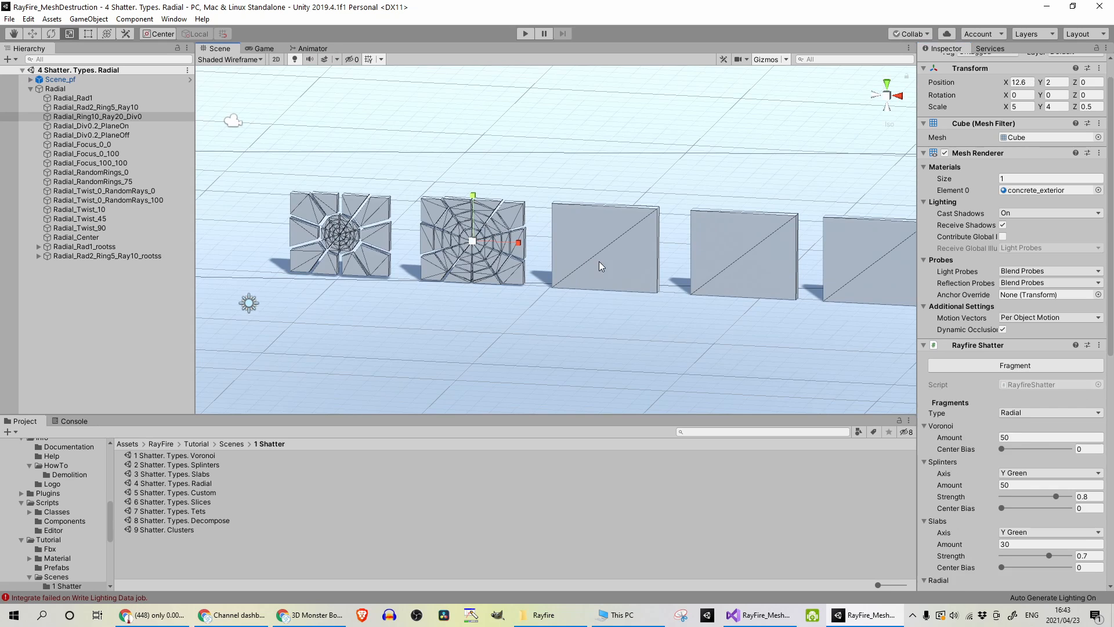
{"action": "left_click", "coordinate": [1034, 366]}
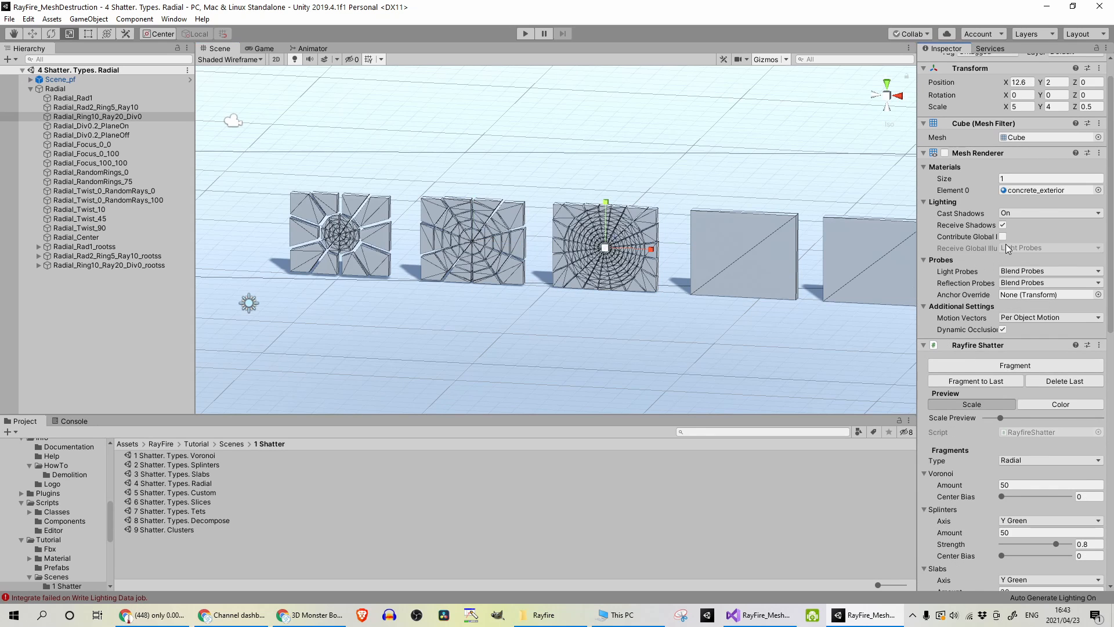
{"action": "scroll", "coordinate": [1009, 252], "scroll_direction": "down", "scroll_amount": 10}
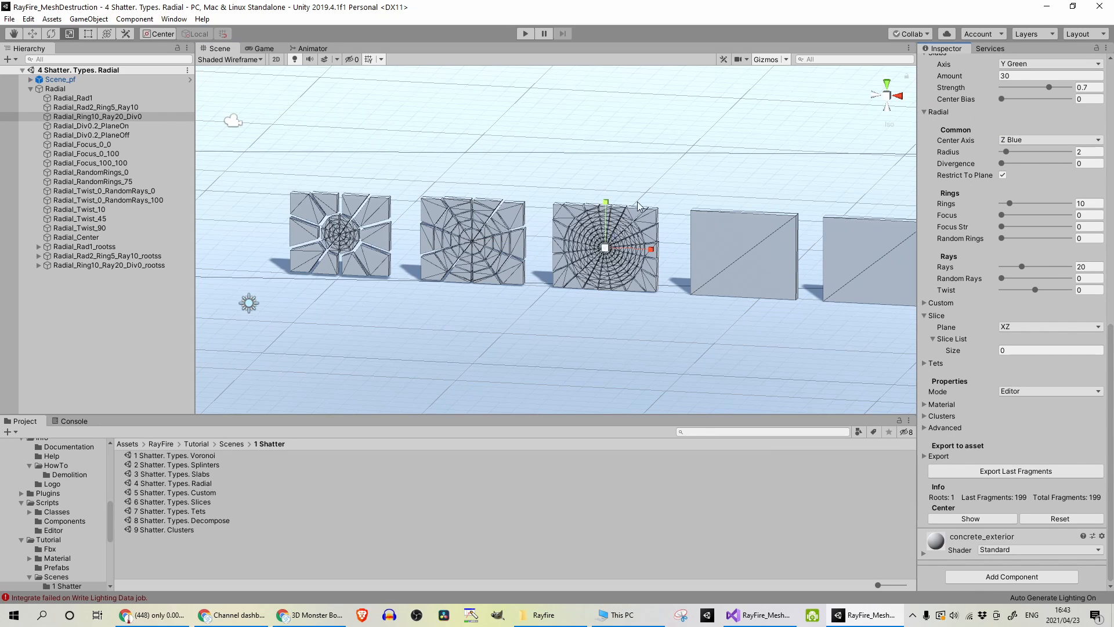
Open the scene 1 RayfireDestructionTest from the project's own Assets/Scenes folder
{"action": "left_click", "coordinate": [240, 483]}
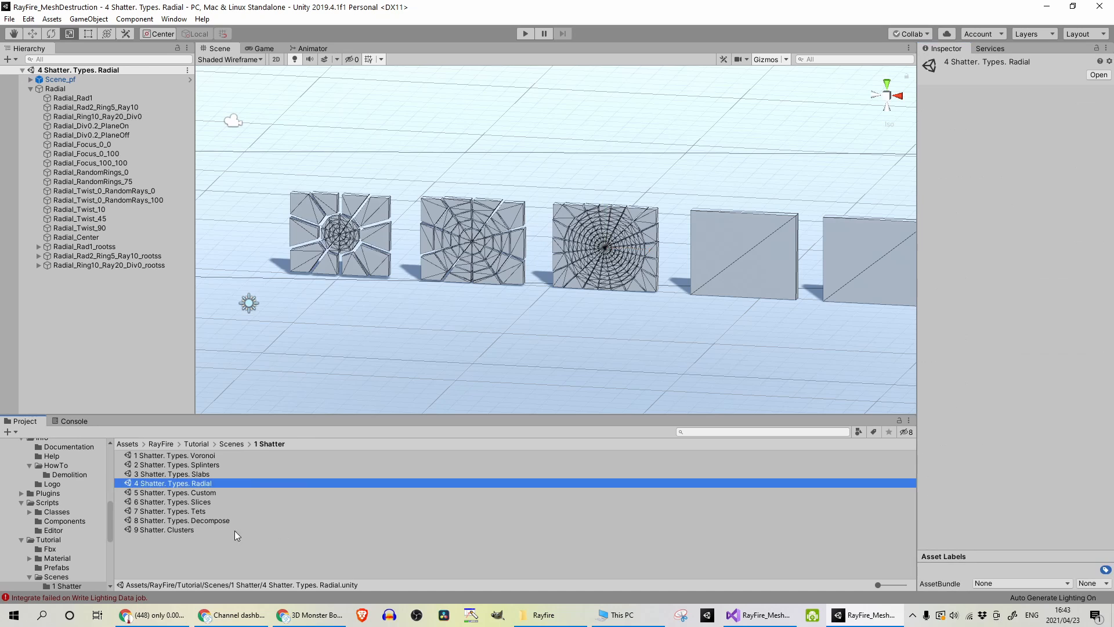
{"action": "left_click", "coordinate": [299, 493]}
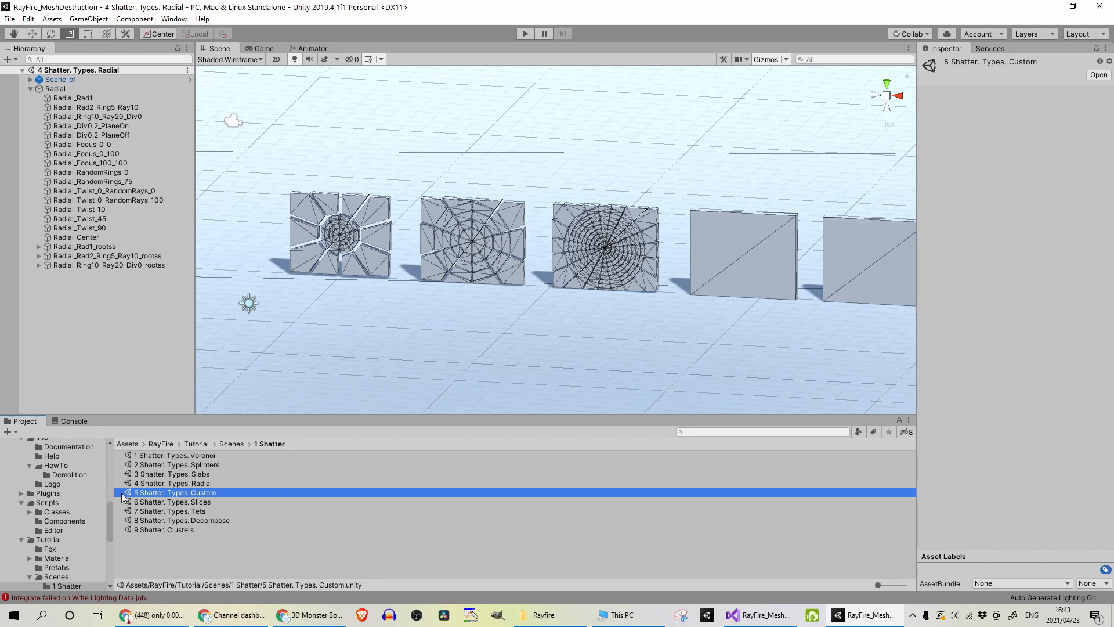
{"action": "left_click", "coordinate": [128, 444]}
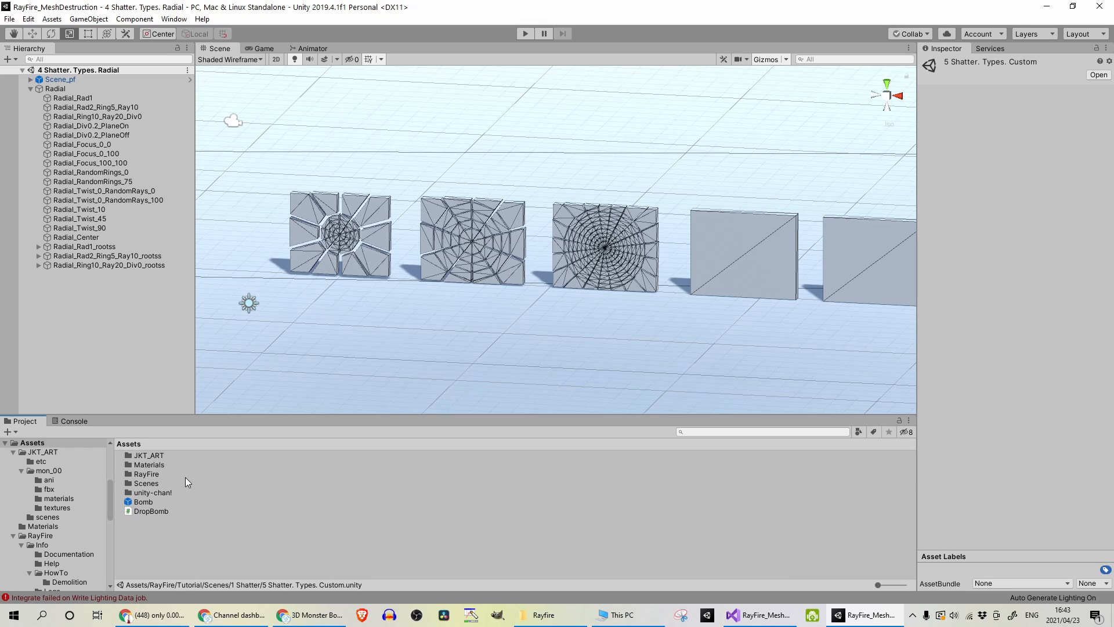
{"action": "left_click", "coordinate": [152, 483]}
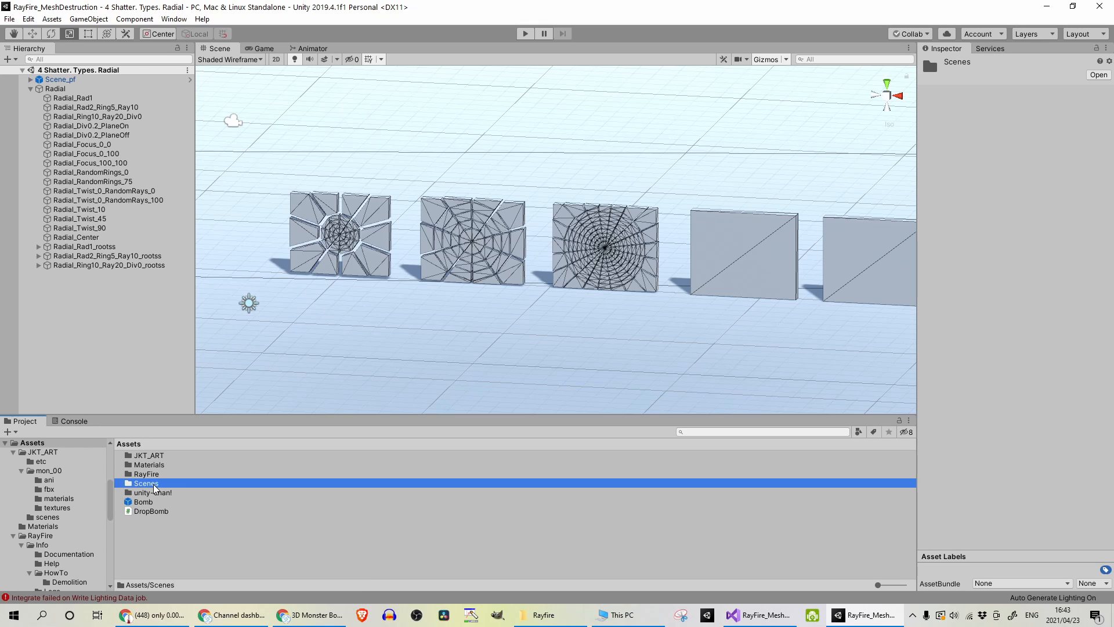
{"action": "double_click", "coordinate": [144, 482]}
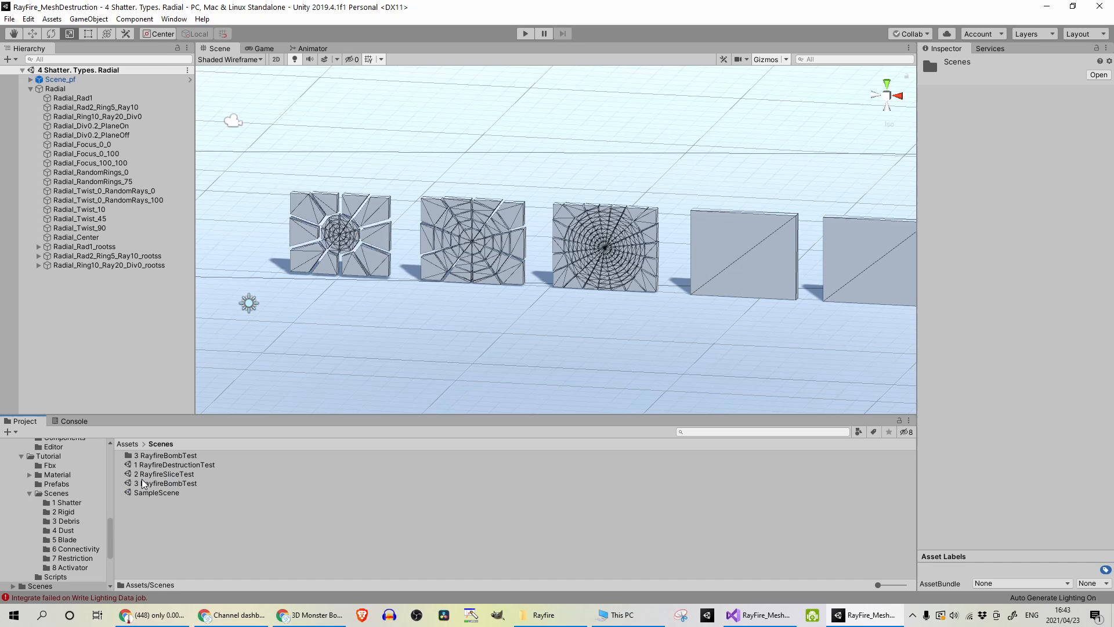
{"action": "left_click", "coordinate": [170, 456]}
{"action": "left_click", "coordinate": [175, 463]}
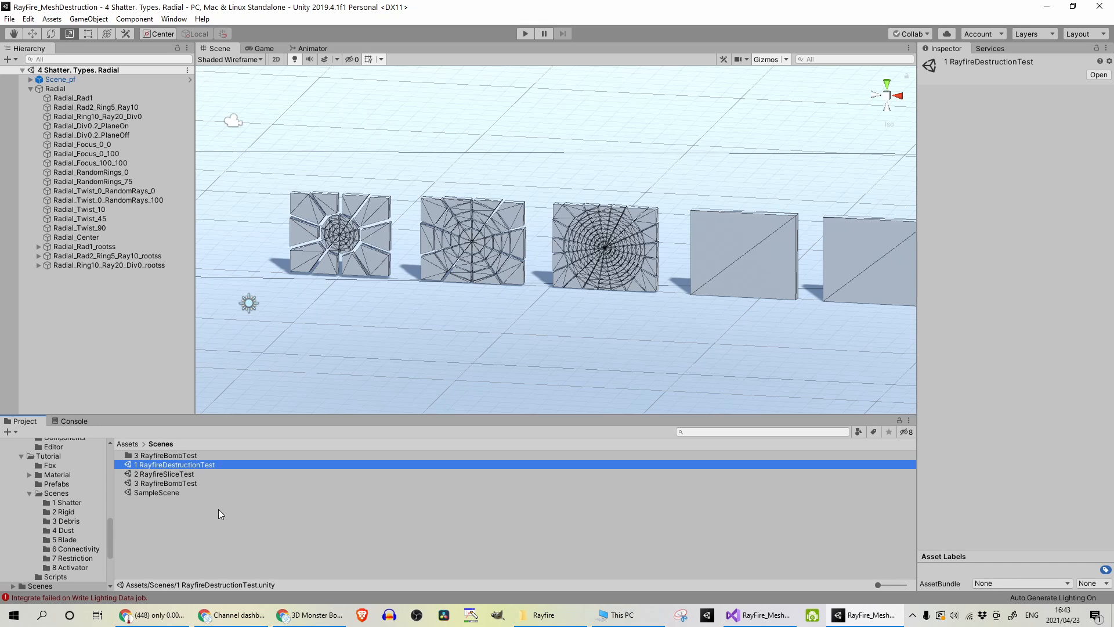
{"action": "double_click", "coordinate": [211, 465]}
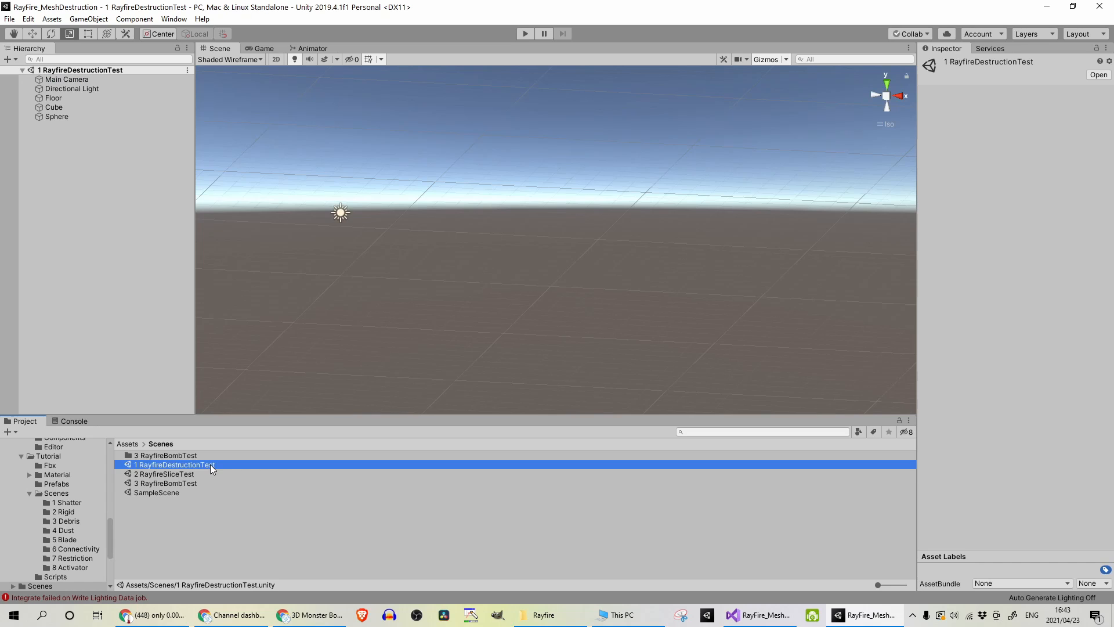
Frame the Floor in the scene view and inspect the Floor and Cube objects' components
{"action": "double_click", "coordinate": [75, 98]}
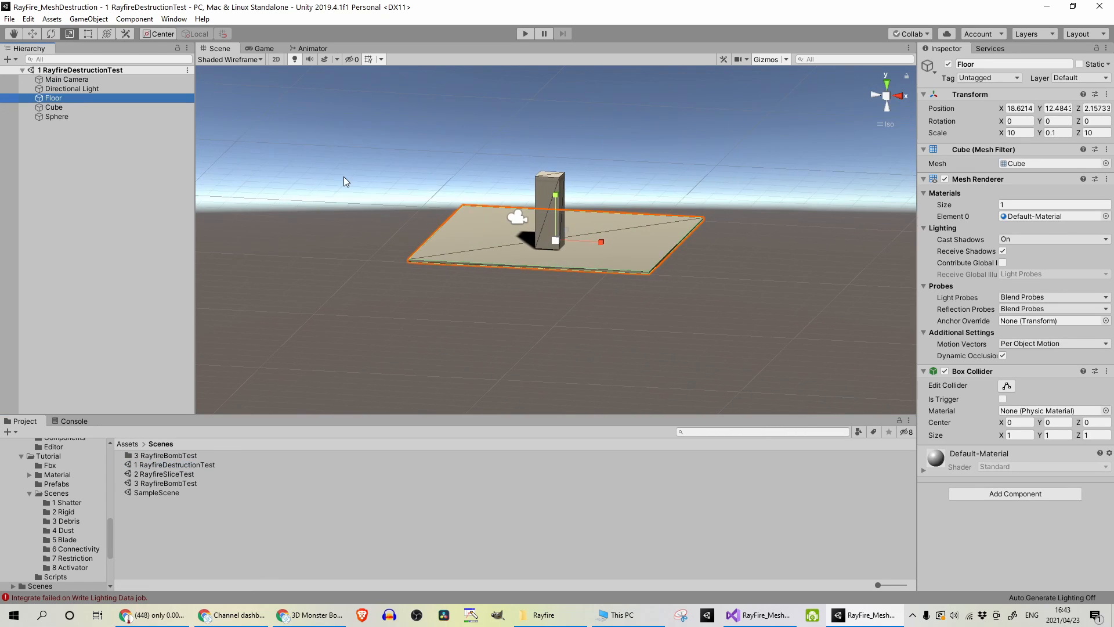
{"action": "scroll", "coordinate": [463, 278], "scroll_direction": "up", "scroll_amount": 8}
{"action": "middle_click_drag", "start_coordinate": [464, 304], "coordinate": [487, 374]}
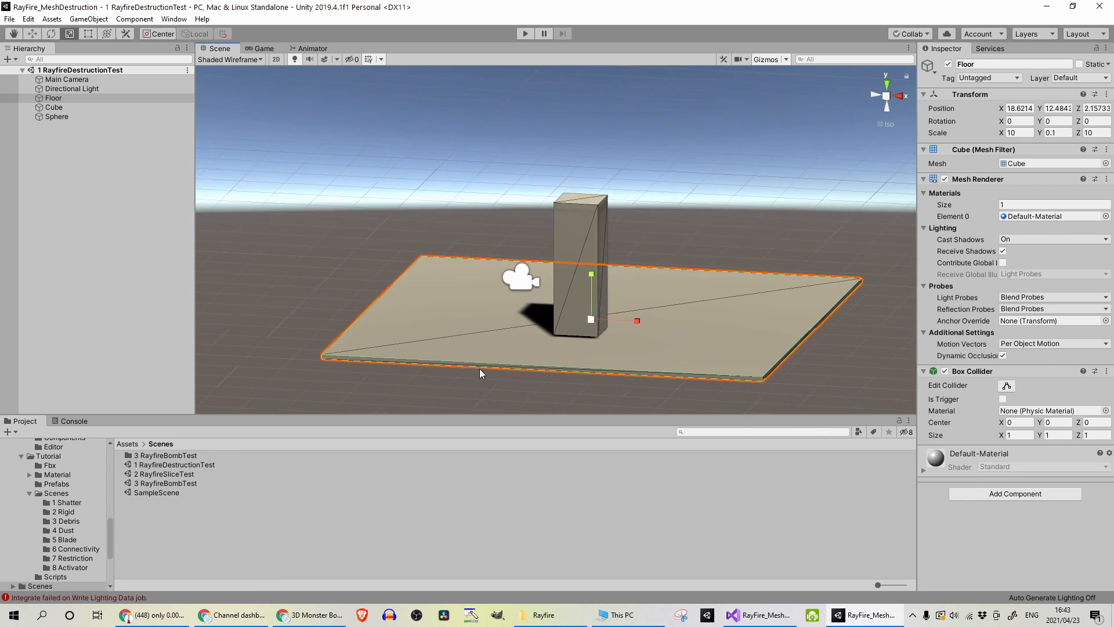
{"action": "right_click_drag", "start_coordinate": [479, 368], "coordinate": [550, 323]}
{"action": "middle_click_drag", "start_coordinate": [546, 322], "coordinate": [485, 332]}
{"action": "right_click_drag", "start_coordinate": [649, 289], "coordinate": [552, 332]}
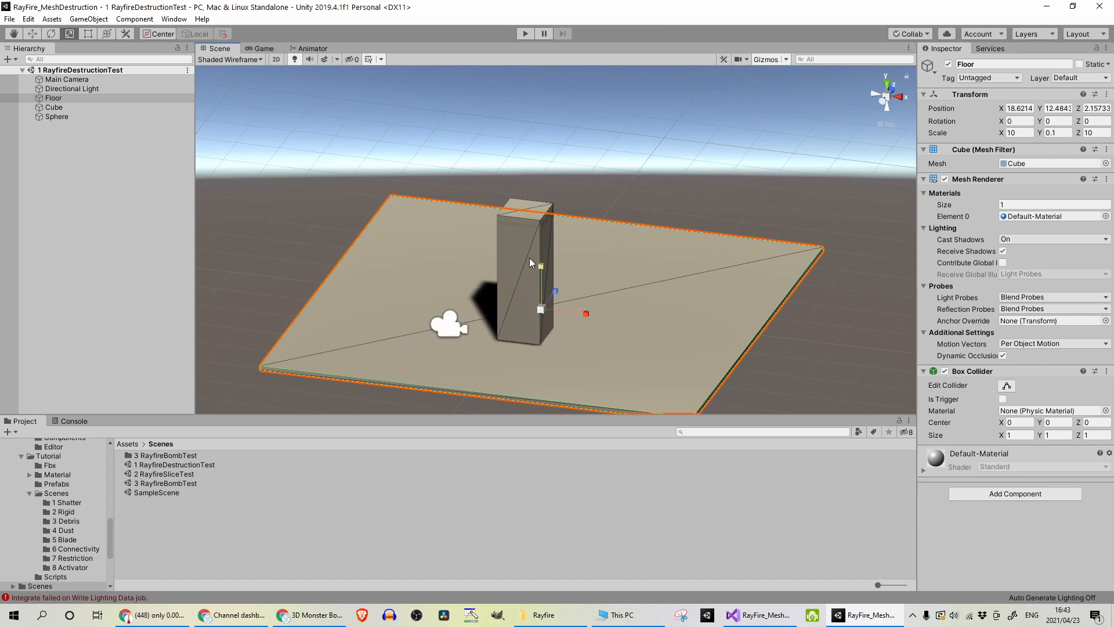
{"action": "left_click", "coordinate": [58, 108]}
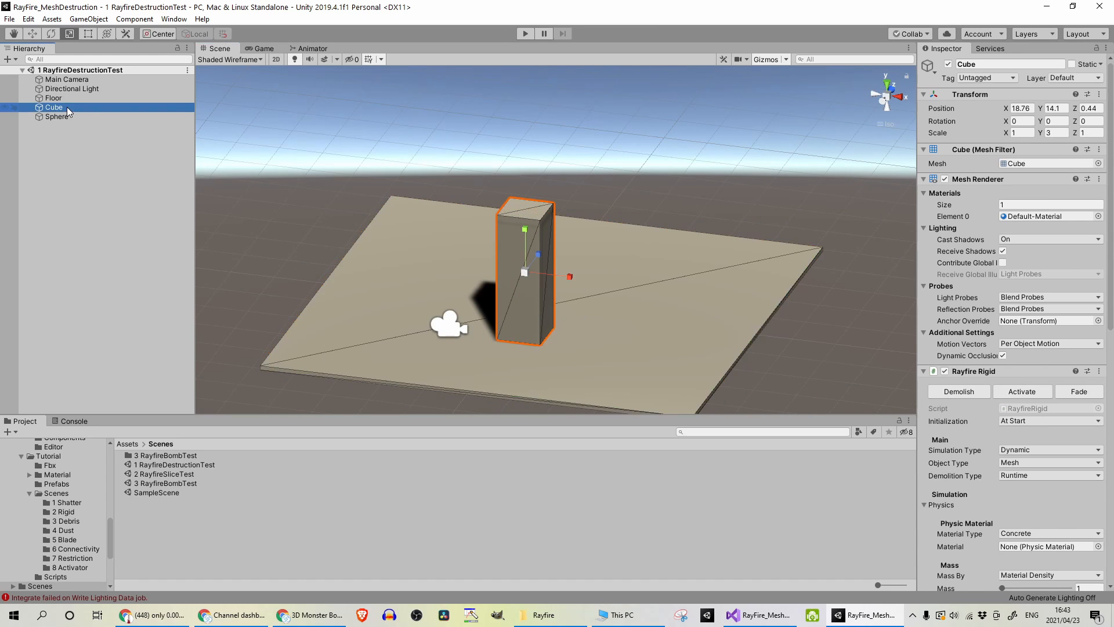
{"action": "scroll", "coordinate": [460, 248], "scroll_direction": "down", "scroll_amount": 1}
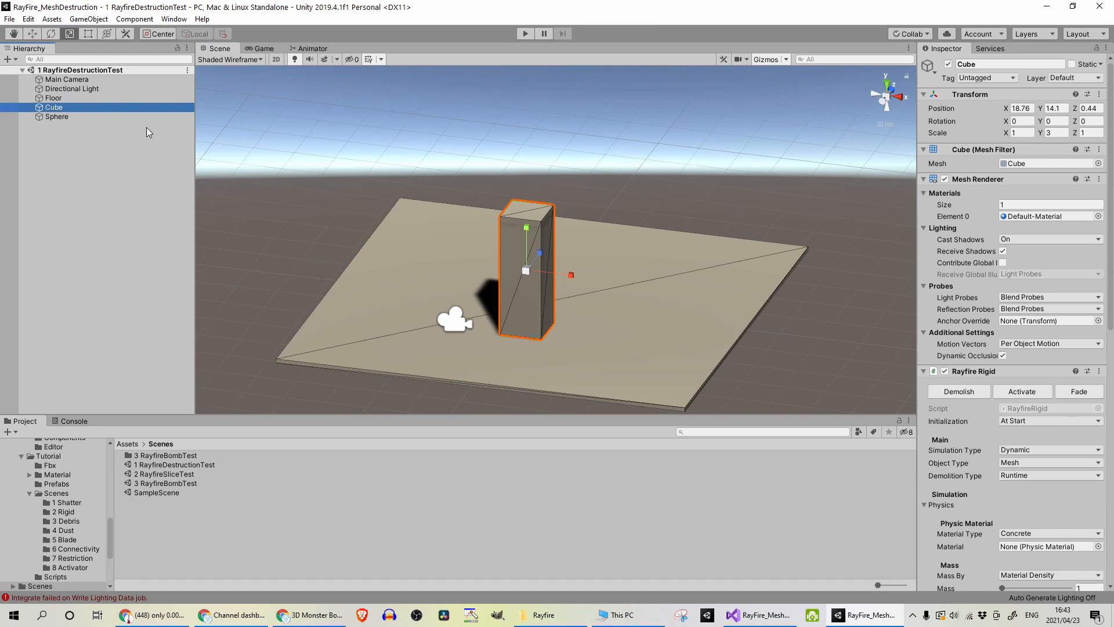
Inspect the Sphere's collider and Rigidbody, and play-test how it hits the Cube column before stopping play mode
{"action": "left_click", "coordinate": [108, 116]}
{"action": "scroll", "coordinate": [535, 135], "scroll_direction": "down", "scroll_amount": 5}
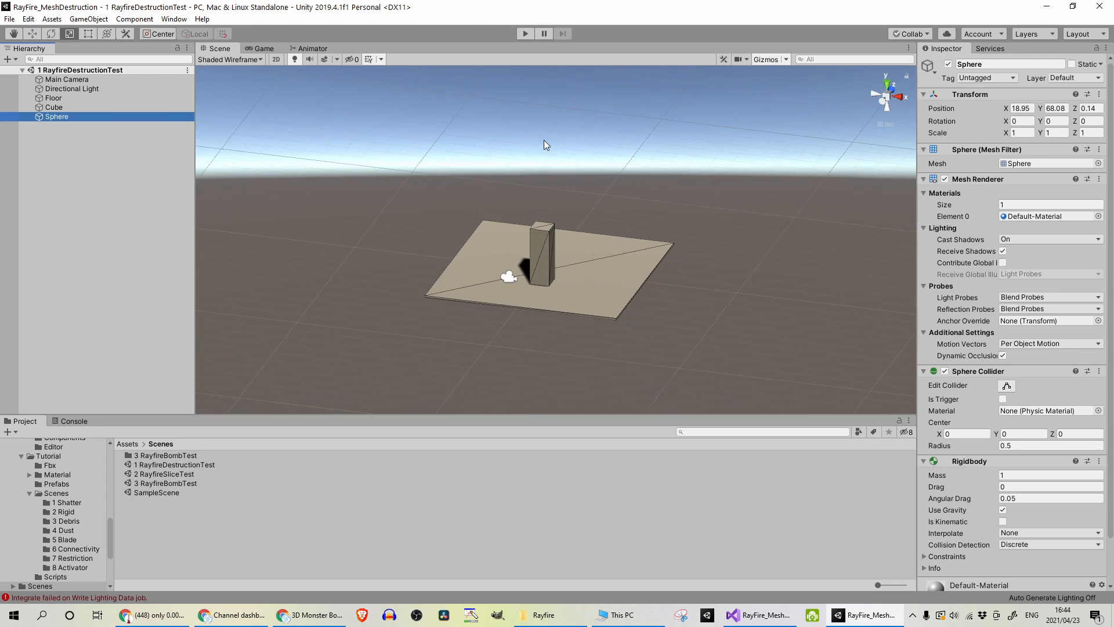
{"action": "scroll", "coordinate": [544, 141], "scroll_direction": "down", "scroll_amount": 8}
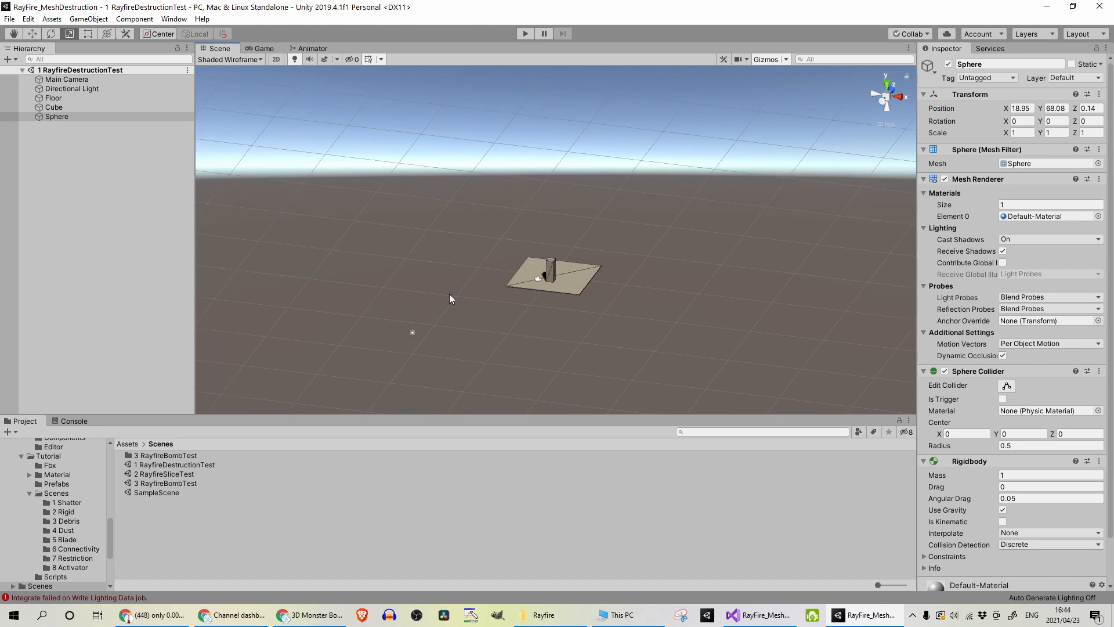
{"action": "middle_click_drag", "start_coordinate": [449, 294], "coordinate": [415, 271]}
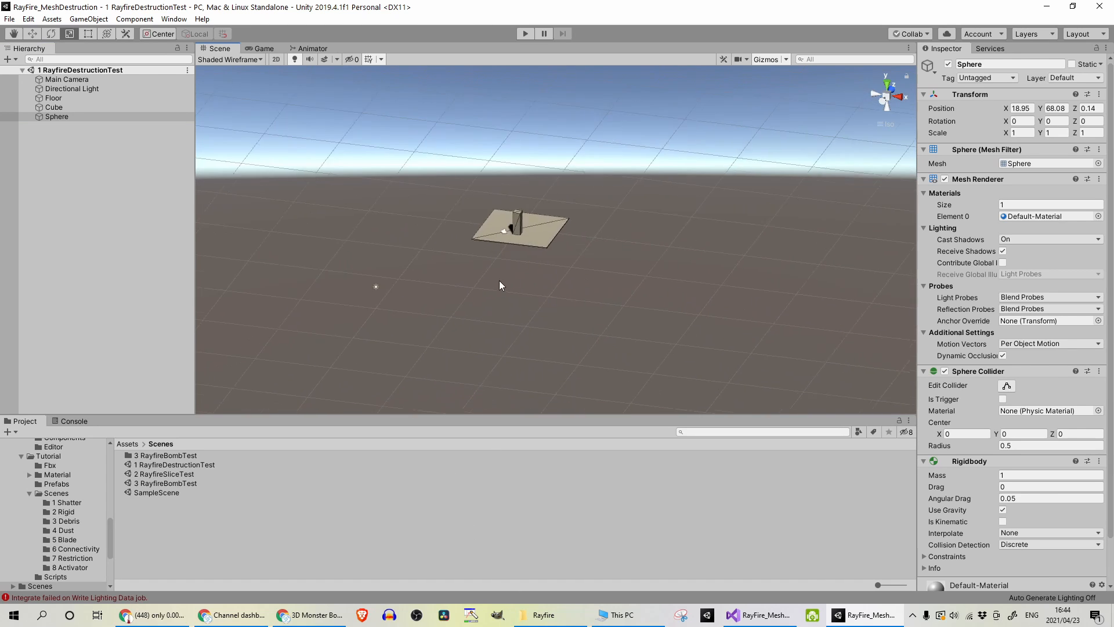
{"action": "scroll", "coordinate": [499, 280], "scroll_direction": "up", "scroll_amount": 12}
{"action": "middle_click_drag", "start_coordinate": [437, 231], "coordinate": [517, 277]}
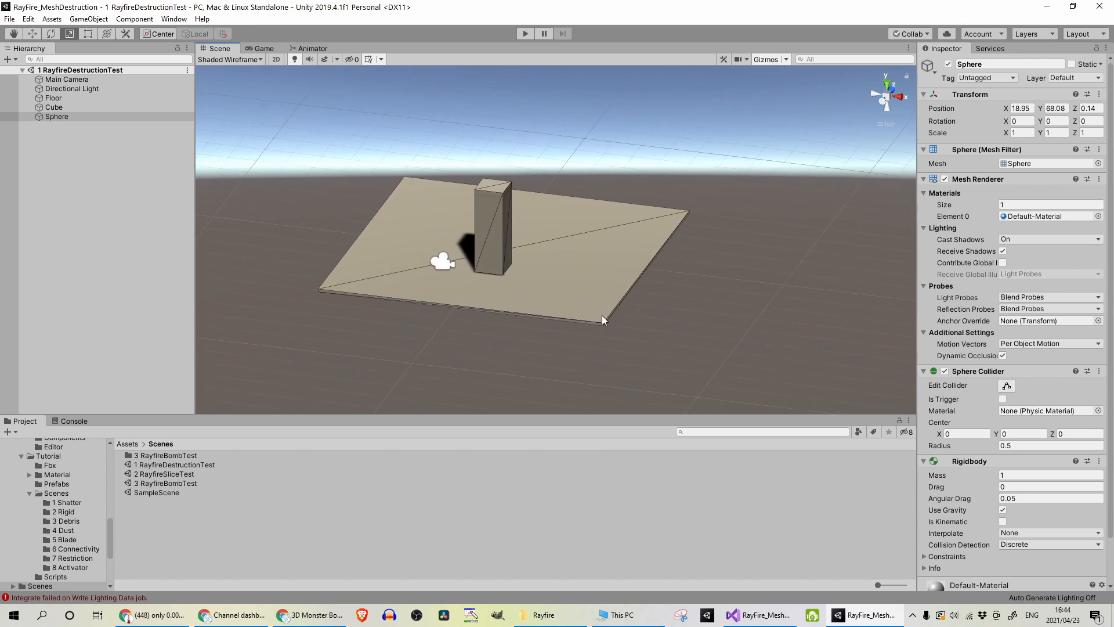
{"action": "scroll", "coordinate": [602, 316], "scroll_direction": "up", "scroll_amount": 5}
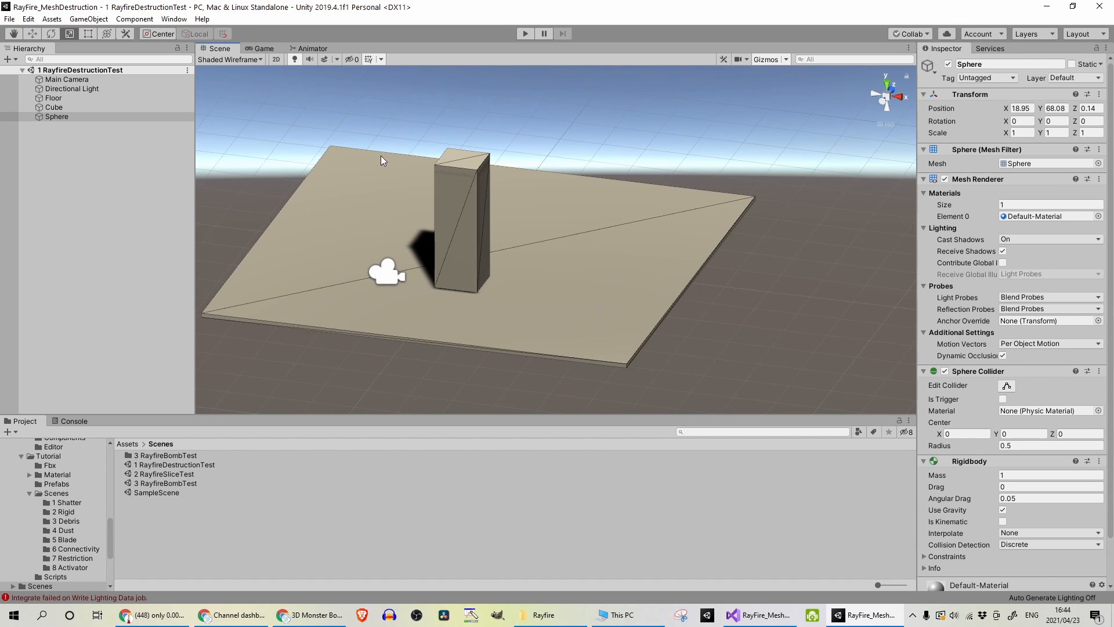
{"action": "left_click", "coordinate": [525, 33]}
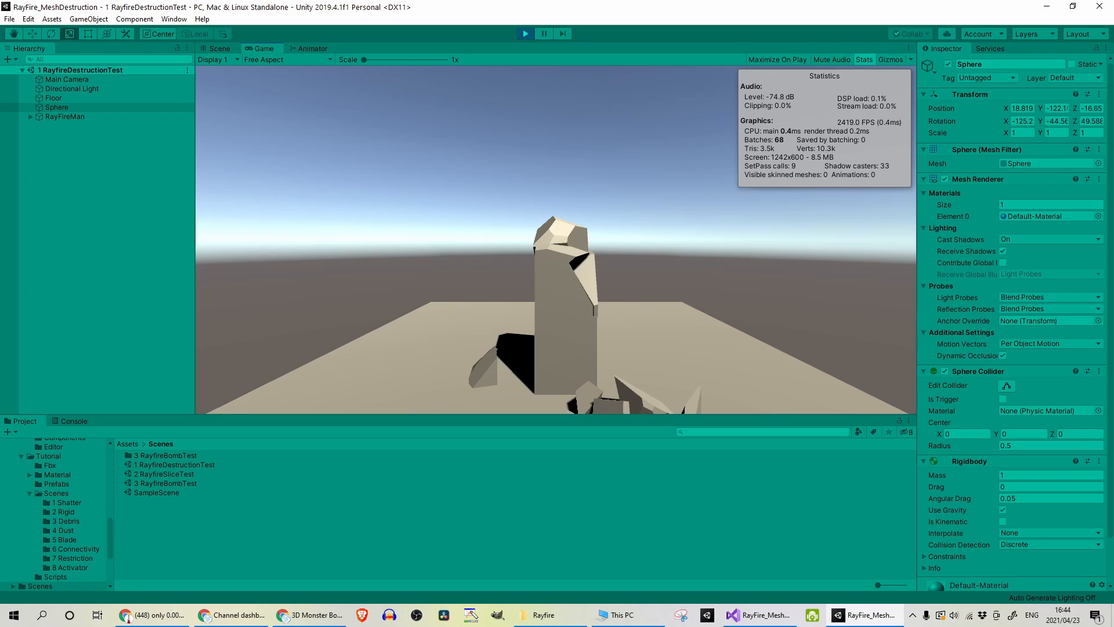
{"action": "left_click", "coordinate": [525, 33]}
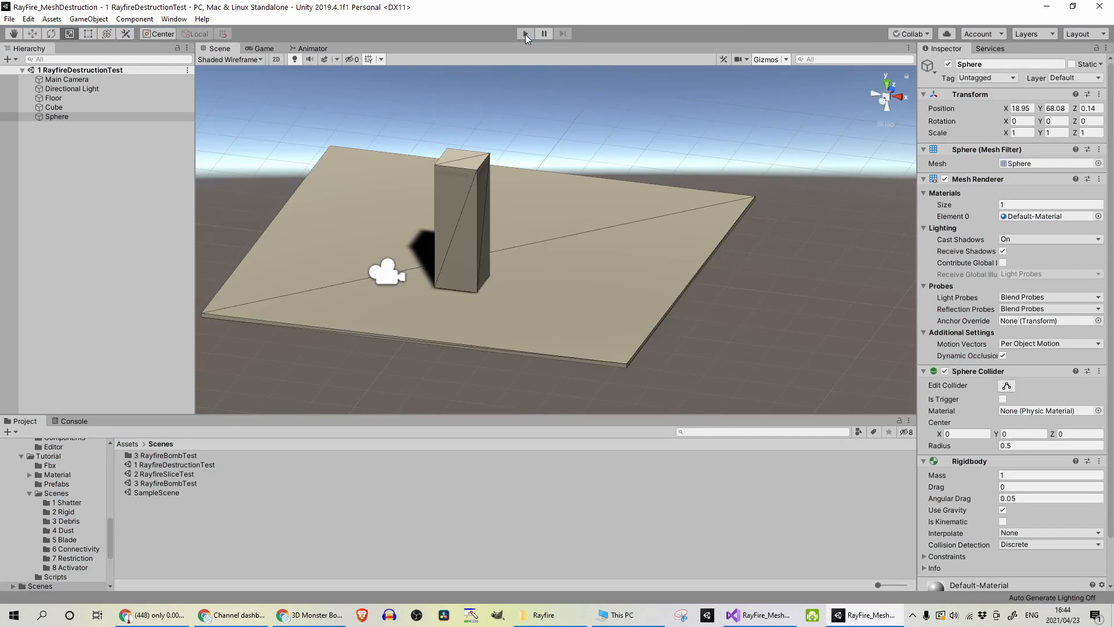
Review the Cube's Rayfire Rigid settings, including its physics, demolition limitations and mesh demolition fragments
{"action": "left_click", "coordinate": [451, 200]}
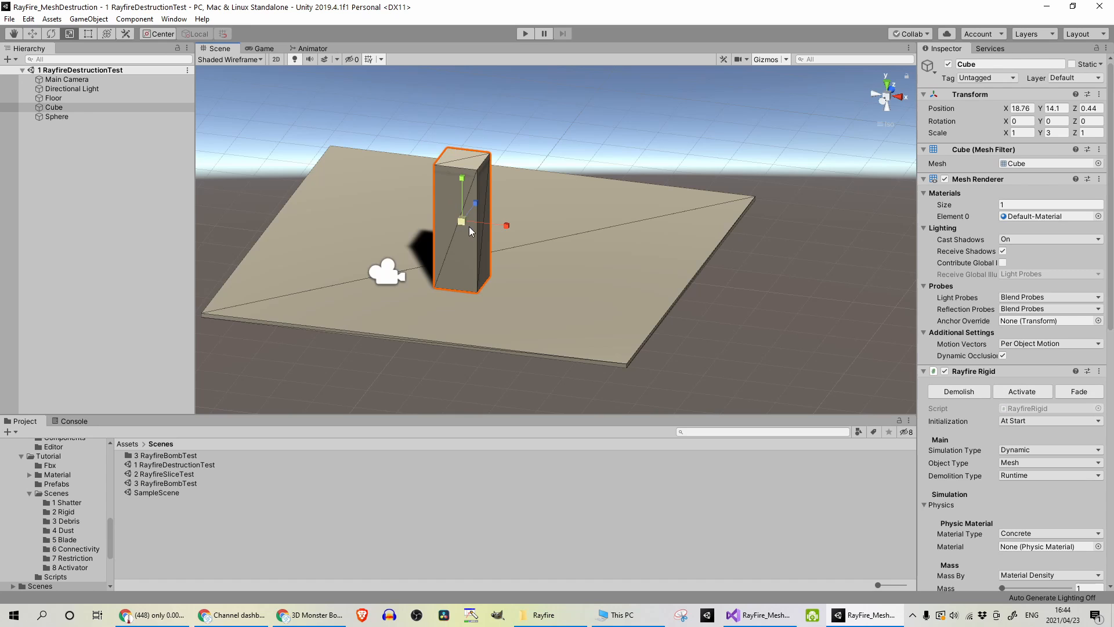
{"action": "scroll", "coordinate": [986, 233], "scroll_direction": "down", "scroll_amount": 10}
{"action": "scroll", "coordinate": [972, 174], "scroll_direction": "up", "scroll_amount": 5}
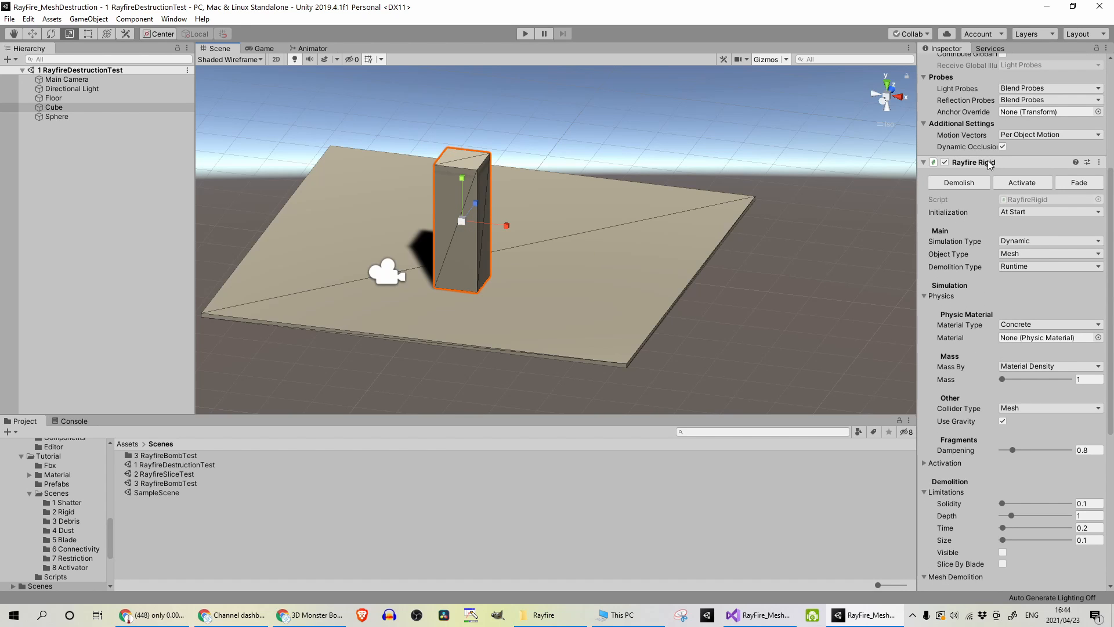
{"action": "scroll", "coordinate": [989, 168], "scroll_direction": "down", "scroll_amount": 8}
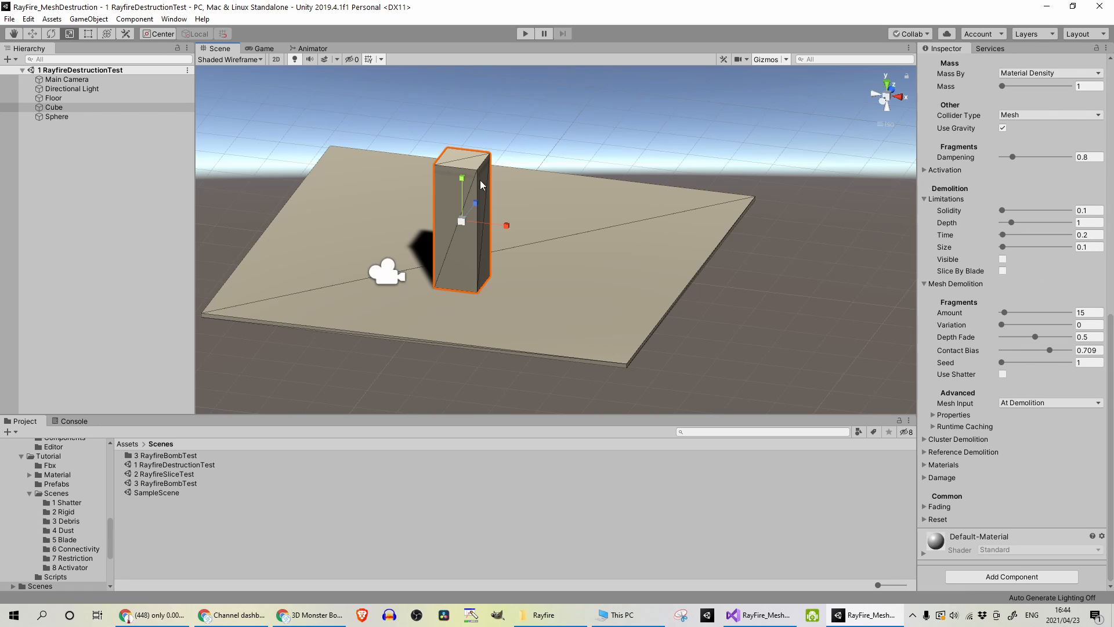
Move the Sphere into the current view, just above the floor beside the Cube column
{"action": "left_click", "coordinate": [146, 119]}
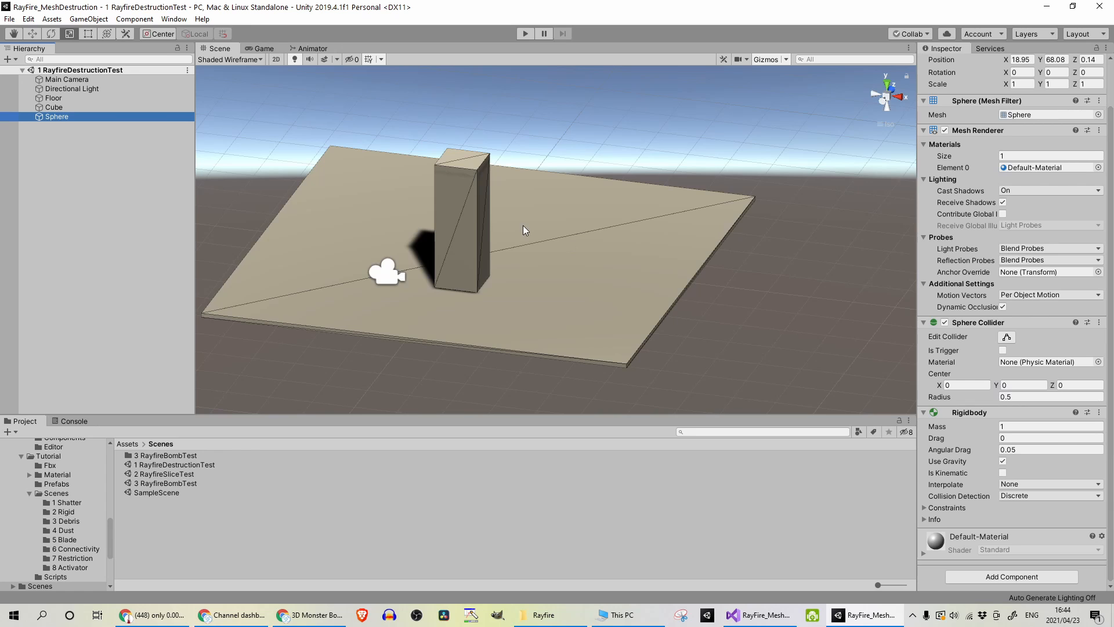
{"action": "scroll", "coordinate": [537, 225], "scroll_direction": "down", "scroll_amount": 4}
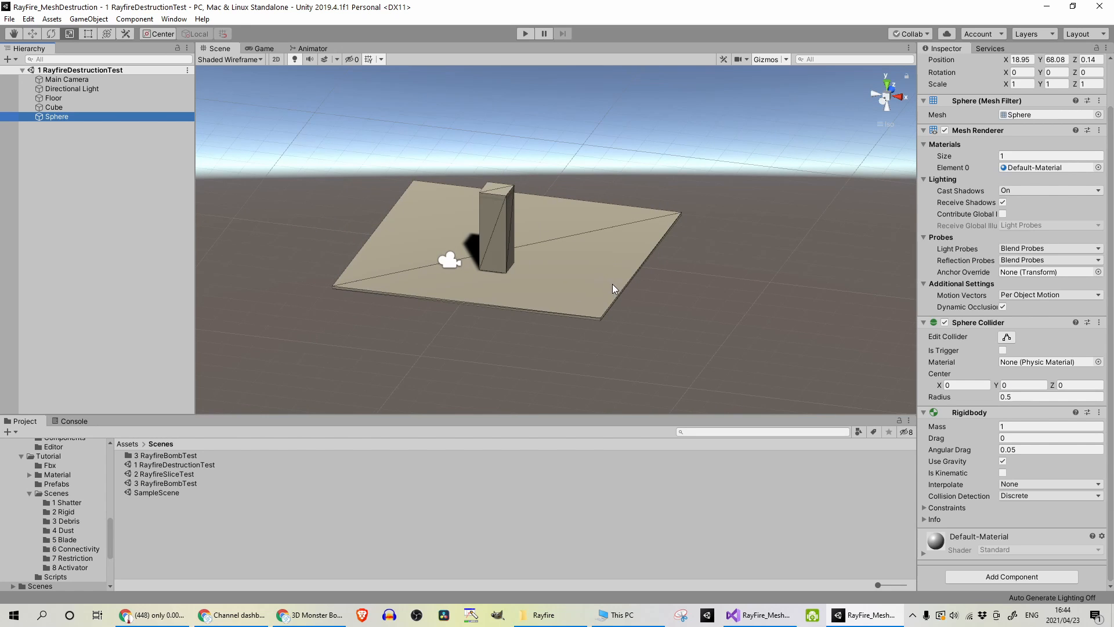
{"action": "scroll", "coordinate": [612, 283], "scroll_direction": "up", "scroll_amount": 4}
{"action": "middle_click_drag", "start_coordinate": [615, 253], "coordinate": [607, 336]}
{"action": "scroll", "coordinate": [570, 209], "scroll_direction": "down", "scroll_amount": 6}
{"action": "scroll", "coordinate": [568, 205], "scroll_direction": "down", "scroll_amount": 2}
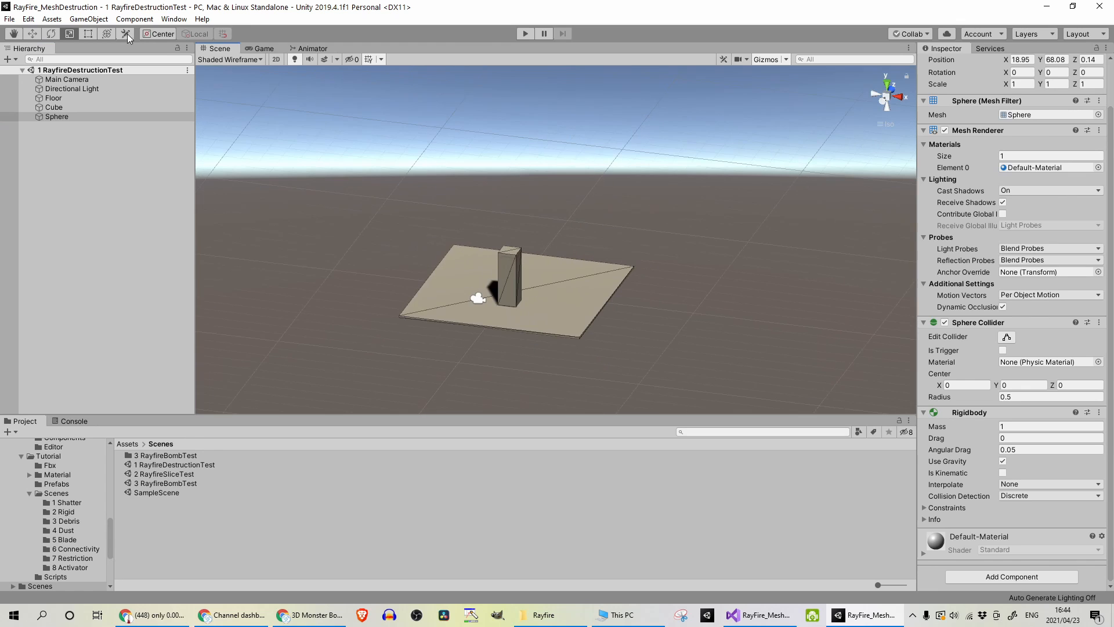
{"action": "left_click", "coordinate": [68, 118]}
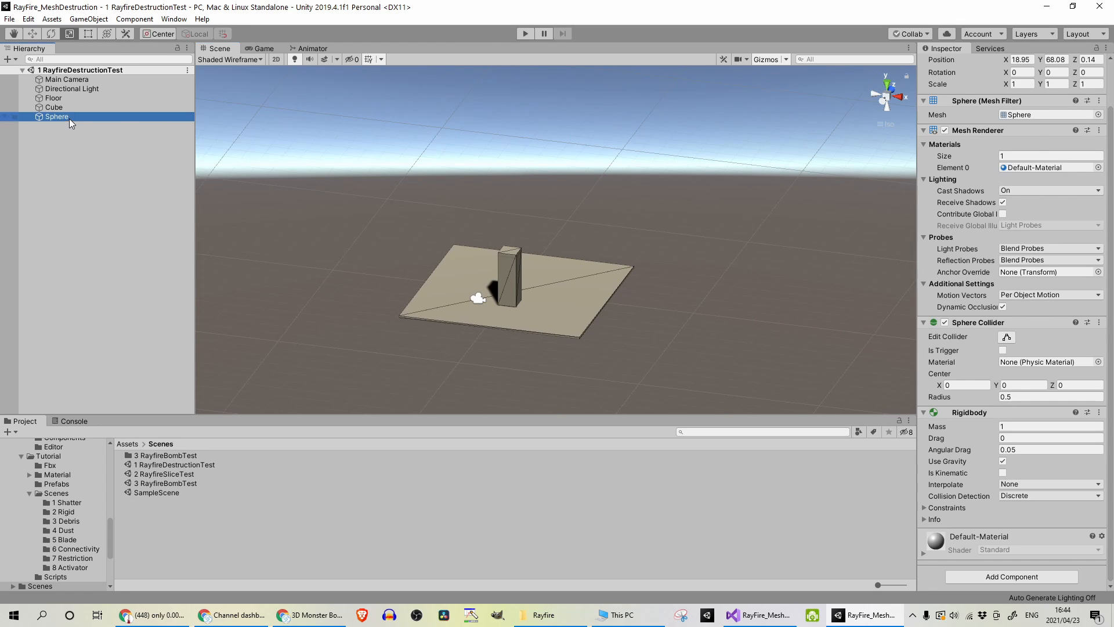
{"action": "scroll", "coordinate": [429, 164], "scroll_direction": "down", "scroll_amount": 1}
{"action": "scroll", "coordinate": [569, 239], "scroll_direction": "up", "scroll_amount": 5}
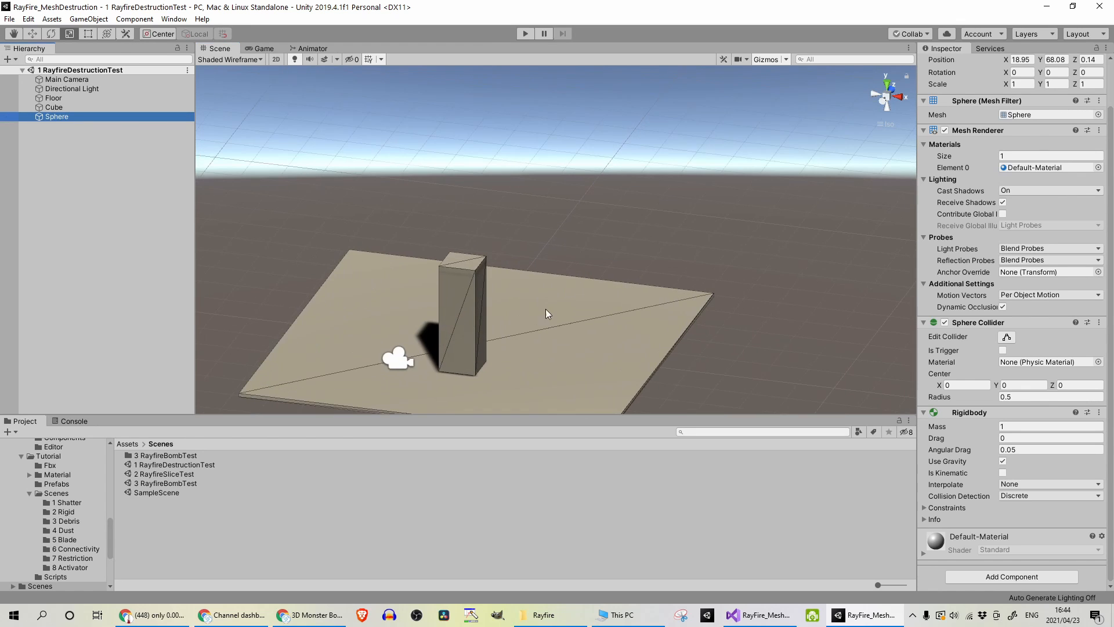
{"action": "key", "text": "ctrl+alt+f"}
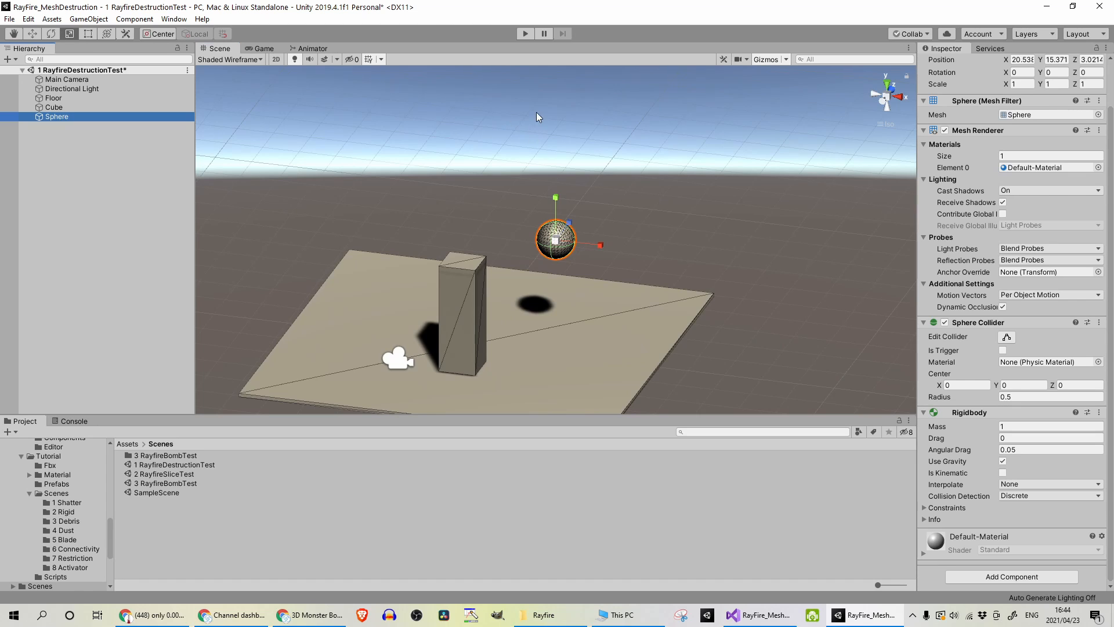
Play-test the scene, moving the Sphere into the Cube column in the Scene view to shatter it, and stop play mode
{"action": "left_click", "coordinate": [525, 33]}
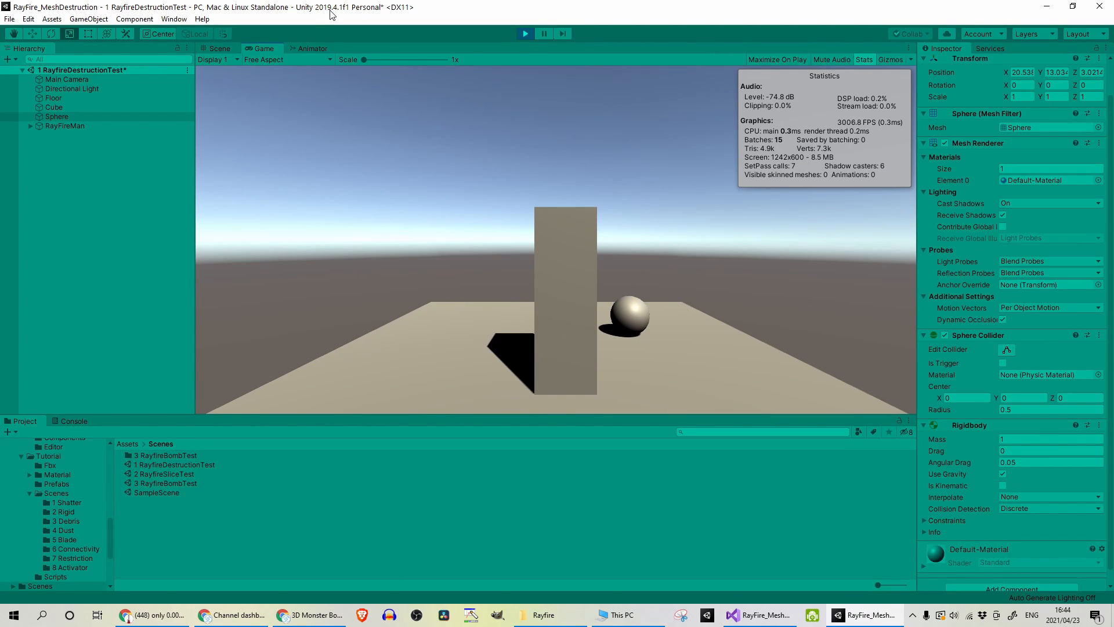
{"action": "left_click", "coordinate": [219, 48]}
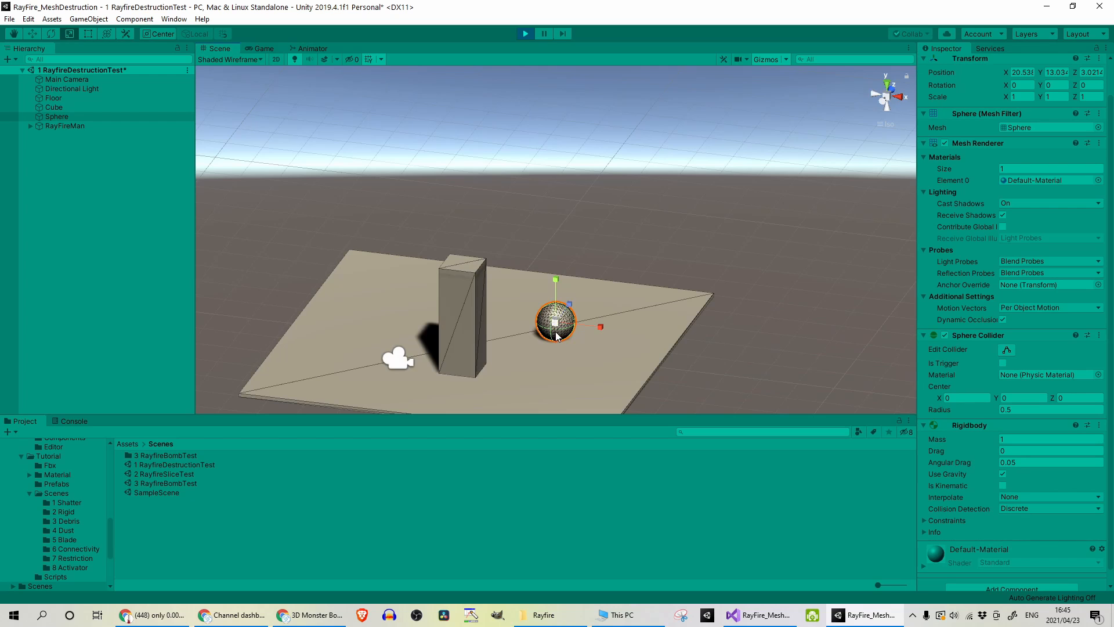
{"action": "left_click_drag", "start_coordinate": [555, 330], "coordinate": [464, 317]}
{"action": "scroll", "coordinate": [521, 283], "scroll_direction": "down", "scroll_amount": 4}
{"action": "left_click_drag", "start_coordinate": [673, 218], "coordinate": [533, 306], "text": "alt"}
{"action": "scroll", "coordinate": [524, 301], "scroll_direction": "up", "scroll_amount": 8}
{"action": "scroll", "coordinate": [450, 308], "scroll_direction": "up", "scroll_amount": 1}
{"action": "middle_click_drag", "start_coordinate": [450, 309], "coordinate": [729, 224]}
{"action": "left_click_drag", "start_coordinate": [644, 290], "coordinate": [754, 219], "text": "alt"}
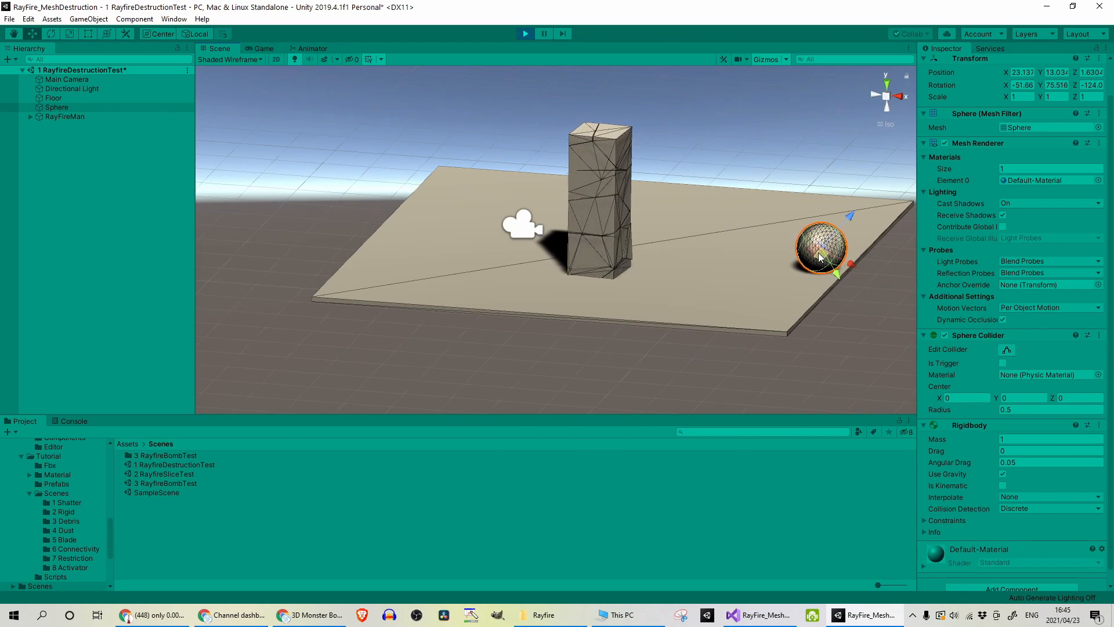
{"action": "left_click", "coordinate": [526, 33]}
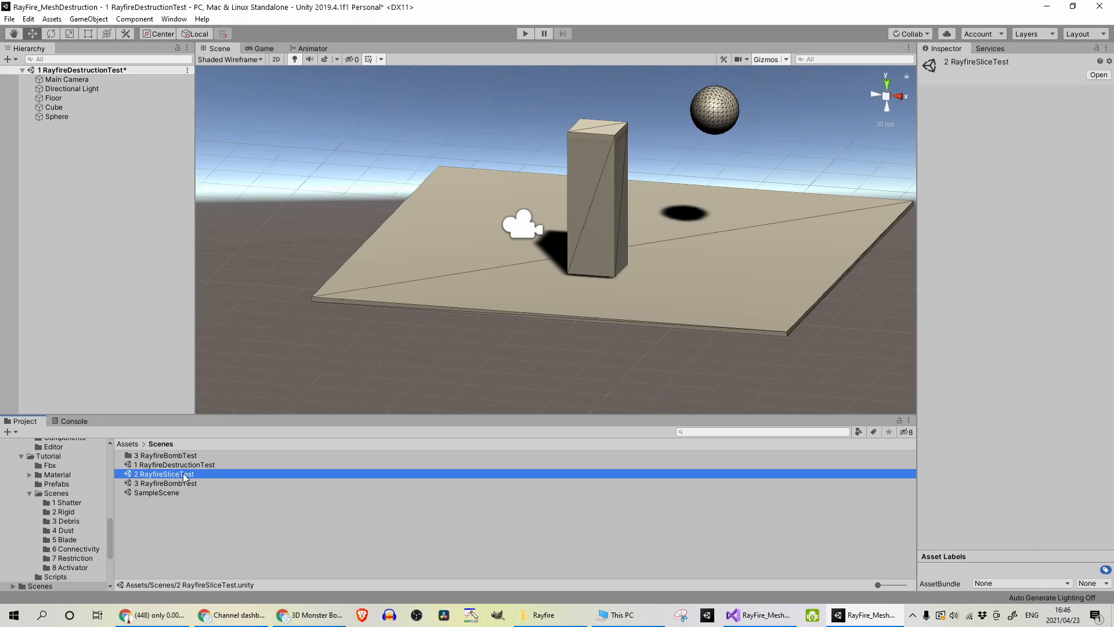
Open the scene 2 RayfireSliceTest without saving the changes to 1 RayfireDestructionTest
{"action": "double_click", "coordinate": [185, 475]}
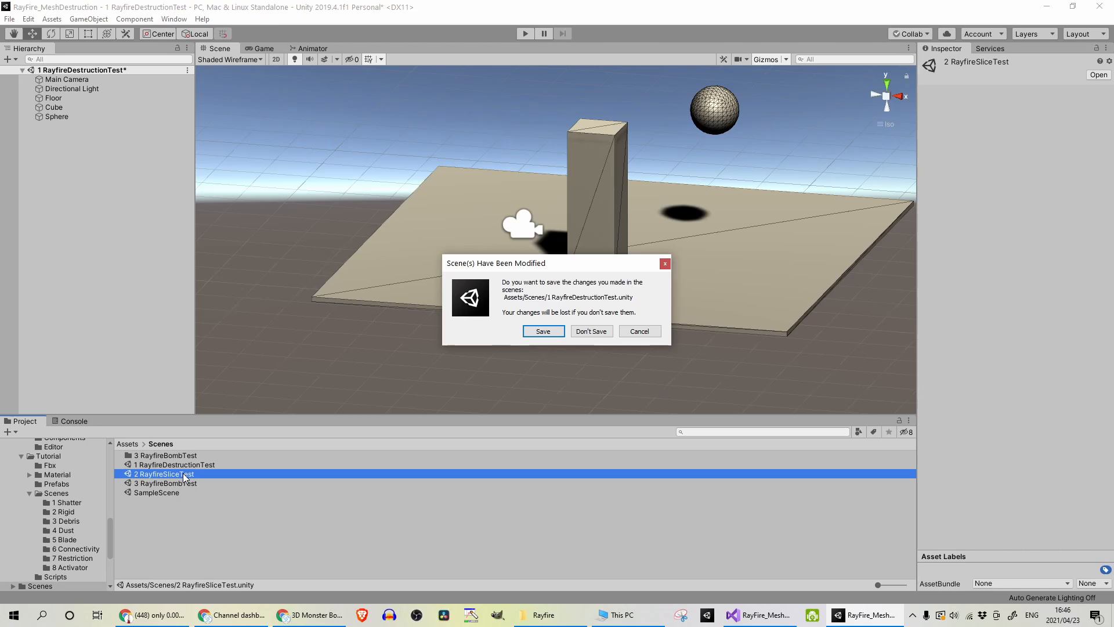
{"action": "left_click", "coordinate": [581, 337]}
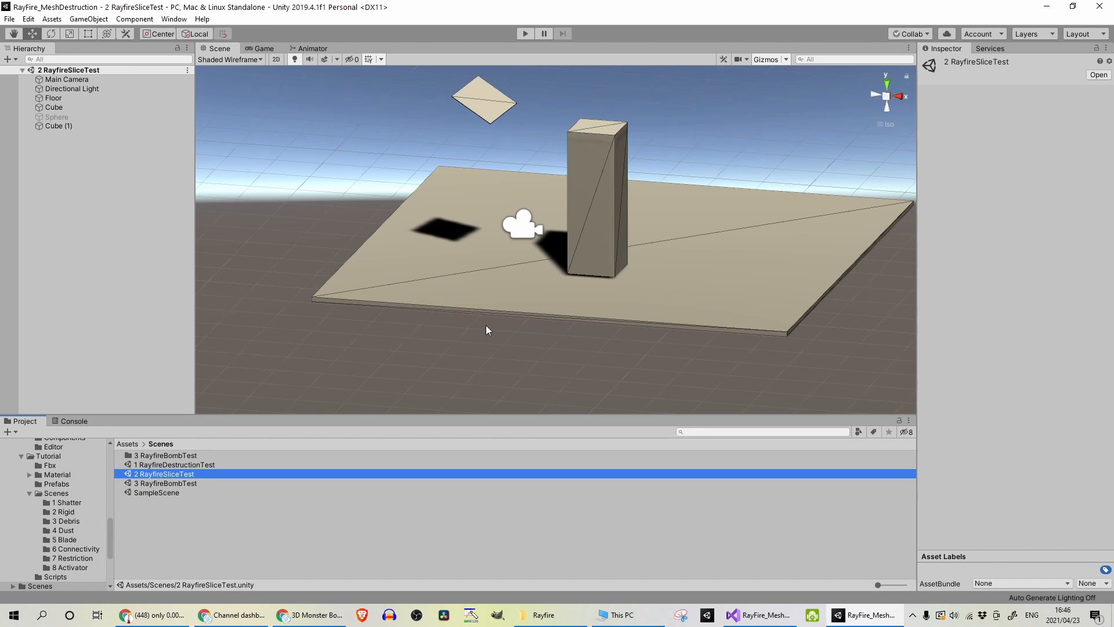
{"action": "left_click_drag", "start_coordinate": [487, 326], "coordinate": [441, 188], "text": "alt"}
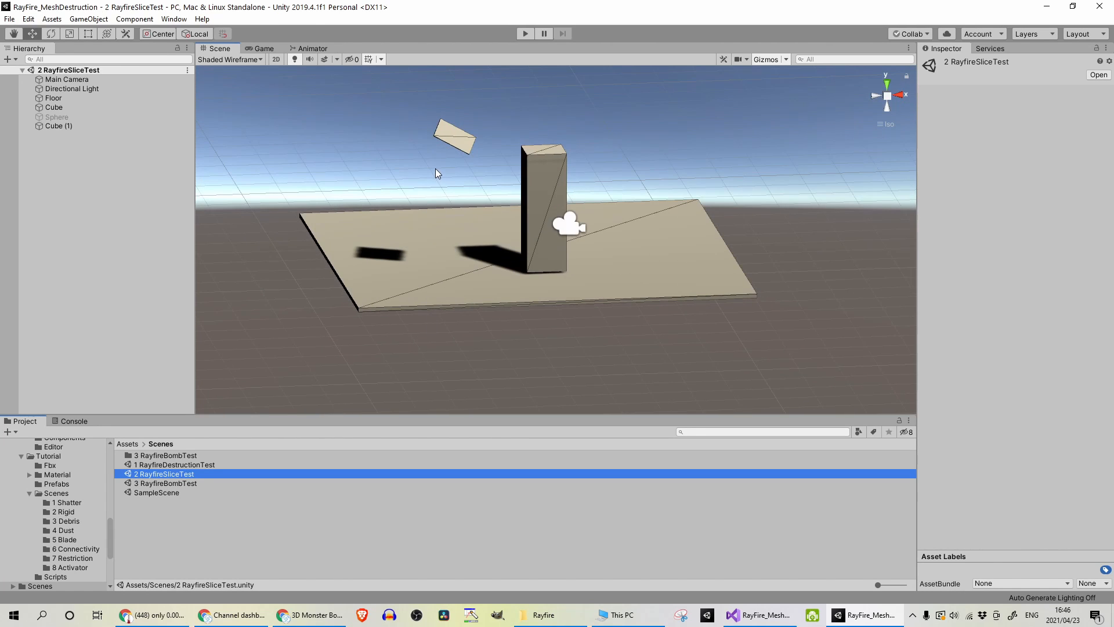
Review the Cube column's Rayfire Rigid settings, including its physics, the Slice By Blade limitation and mesh demolition fragments
{"action": "left_click", "coordinate": [538, 191]}
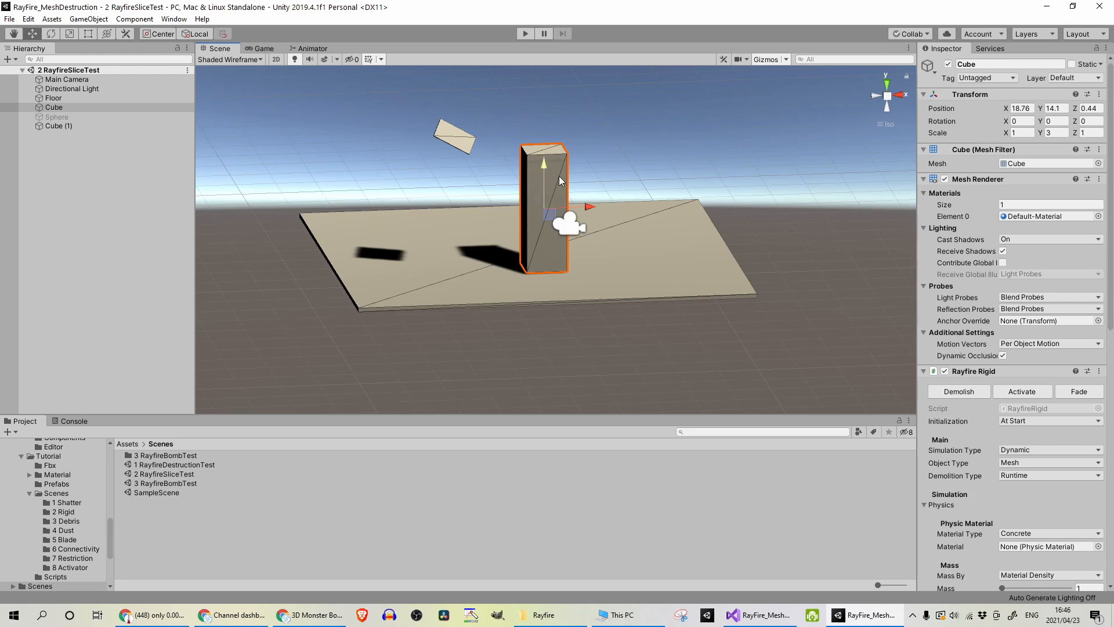
{"action": "left_click", "coordinate": [78, 108]}
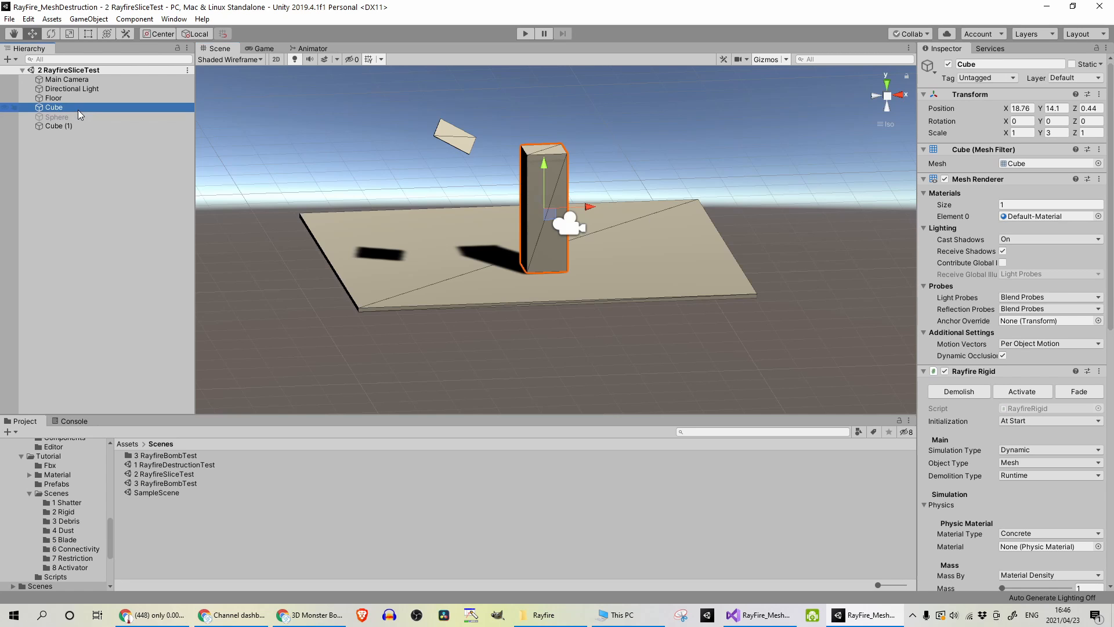
{"action": "scroll", "coordinate": [958, 197], "scroll_direction": "down", "scroll_amount": 3}
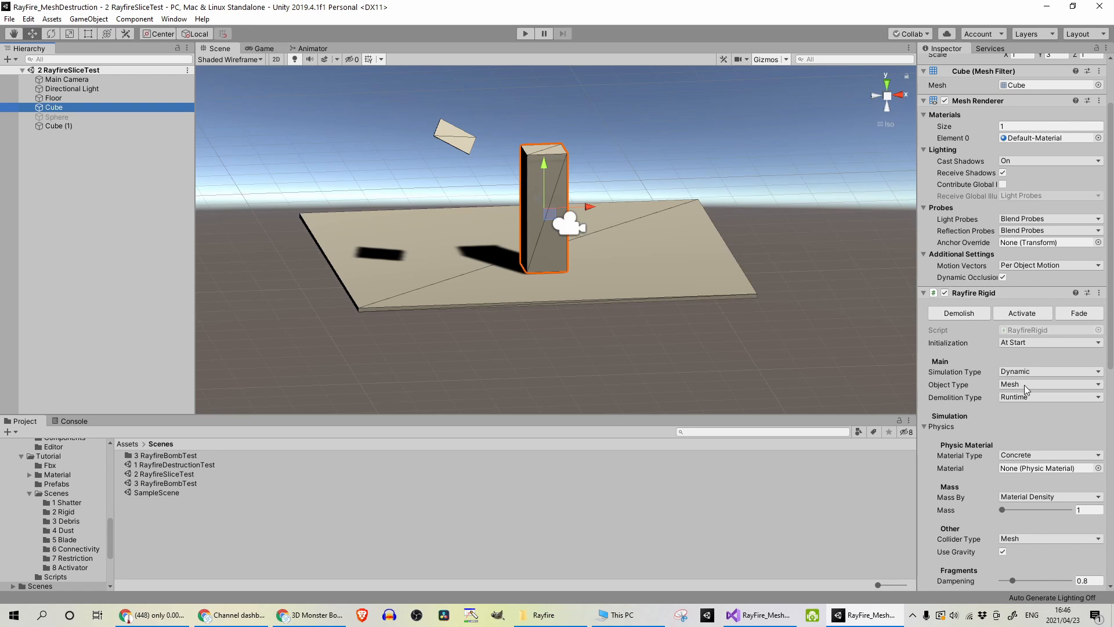
{"action": "scroll", "coordinate": [1001, 427], "scroll_direction": "down", "scroll_amount": 15}
{"action": "scroll", "coordinate": [1001, 427], "scroll_direction": "up", "scroll_amount": 14}
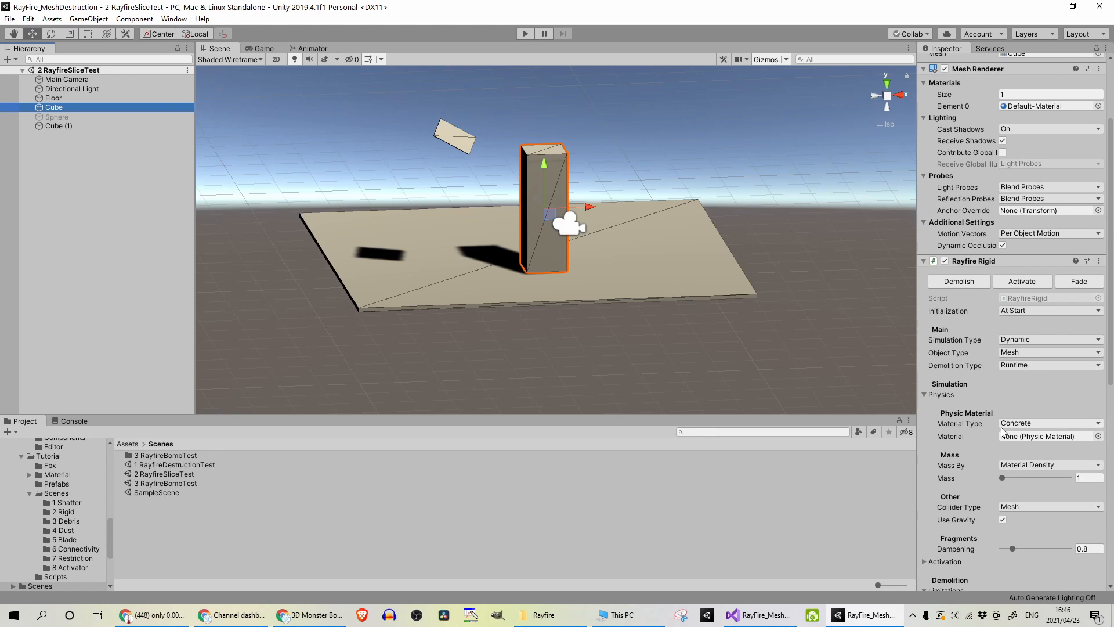
{"action": "scroll", "coordinate": [1001, 431], "scroll_direction": "down", "scroll_amount": 3}
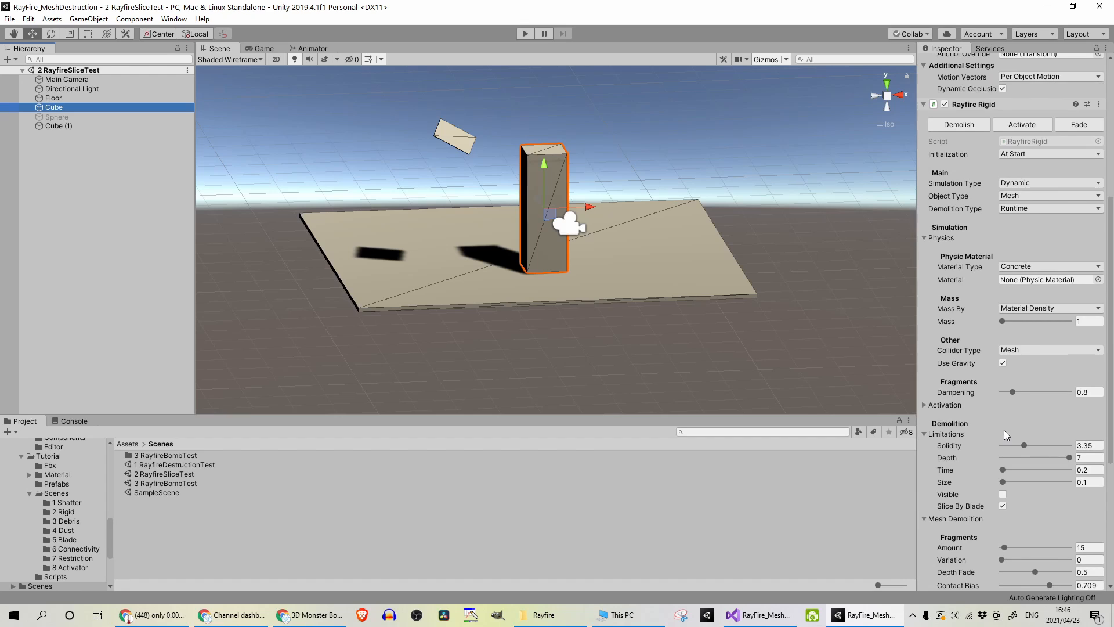
{"action": "scroll", "coordinate": [987, 406], "scroll_direction": "down", "scroll_amount": 1}
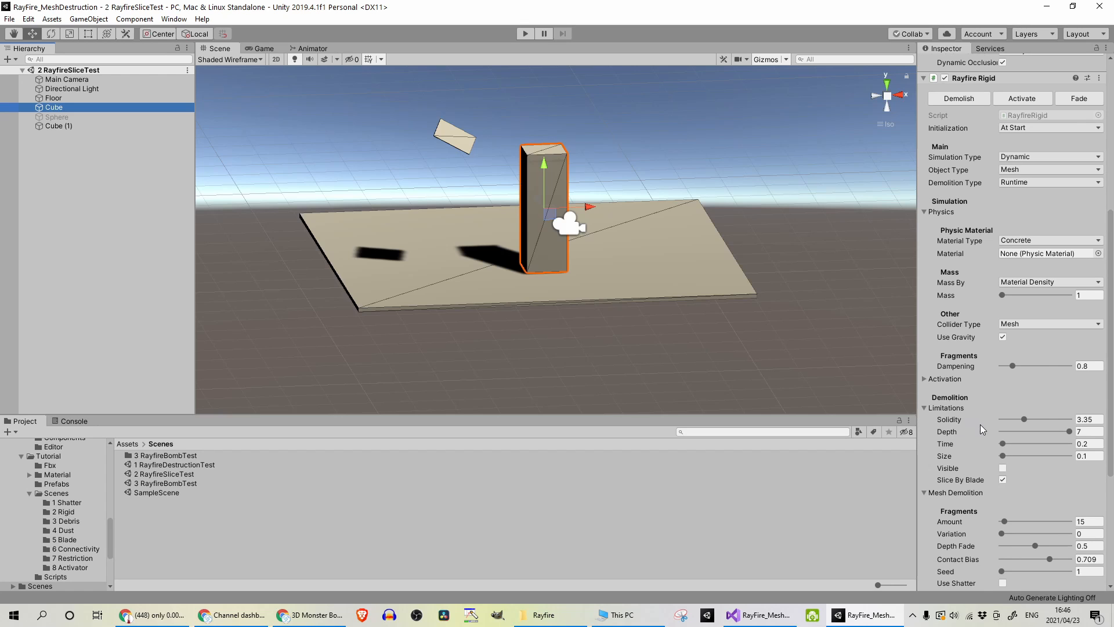
{"action": "scroll", "coordinate": [981, 426], "scroll_direction": "down", "scroll_amount": 5}
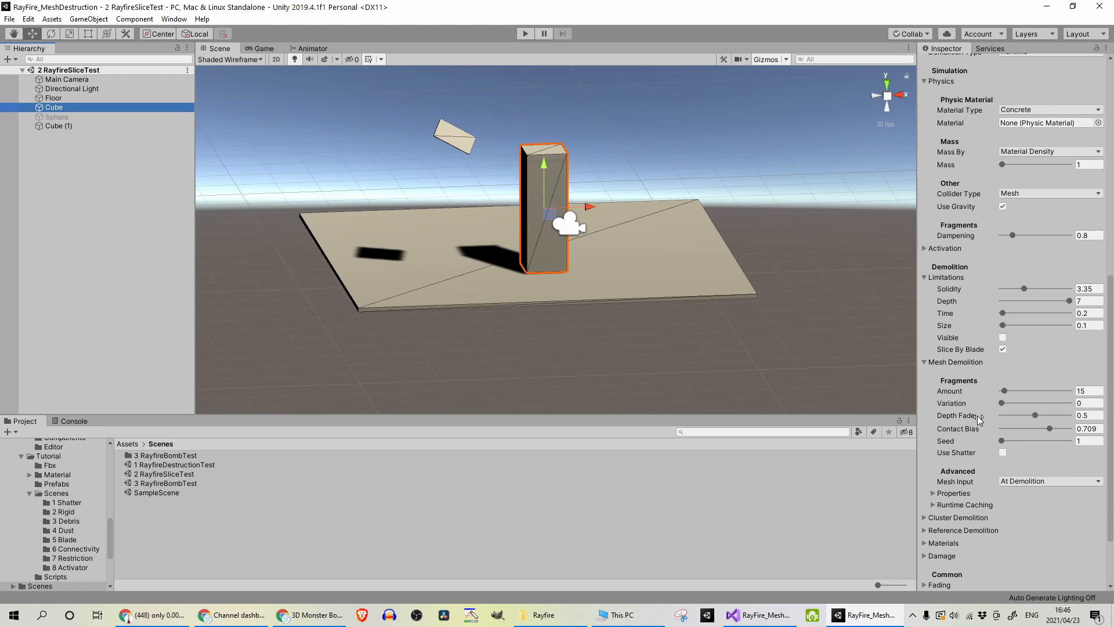
{"action": "scroll", "coordinate": [1006, 419], "scroll_direction": "up", "scroll_amount": 15}
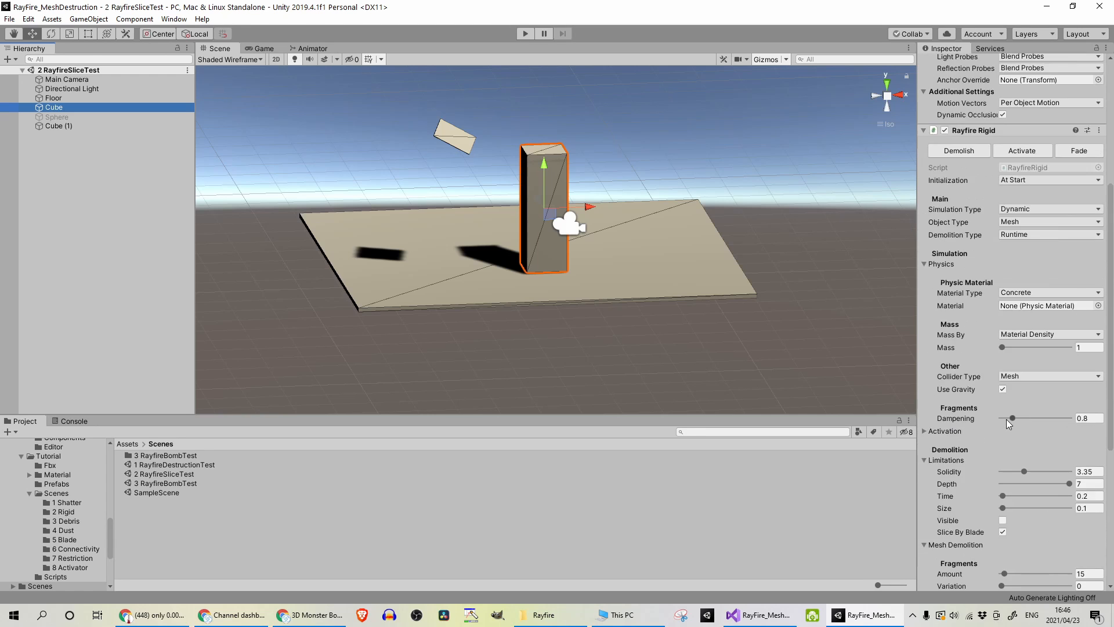
{"action": "scroll", "coordinate": [1008, 424], "scroll_direction": "down", "scroll_amount": 6}
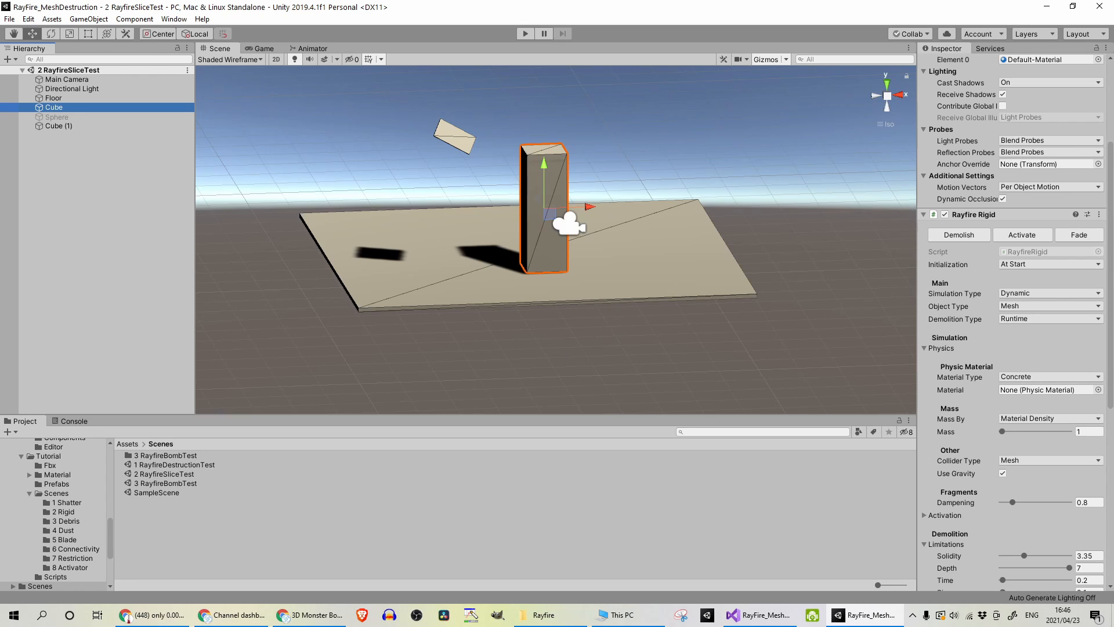
Set the Material Type in the Cube's Rayfire Rigid physics settings to Rubber
{"action": "left_click", "coordinate": [1023, 377]}
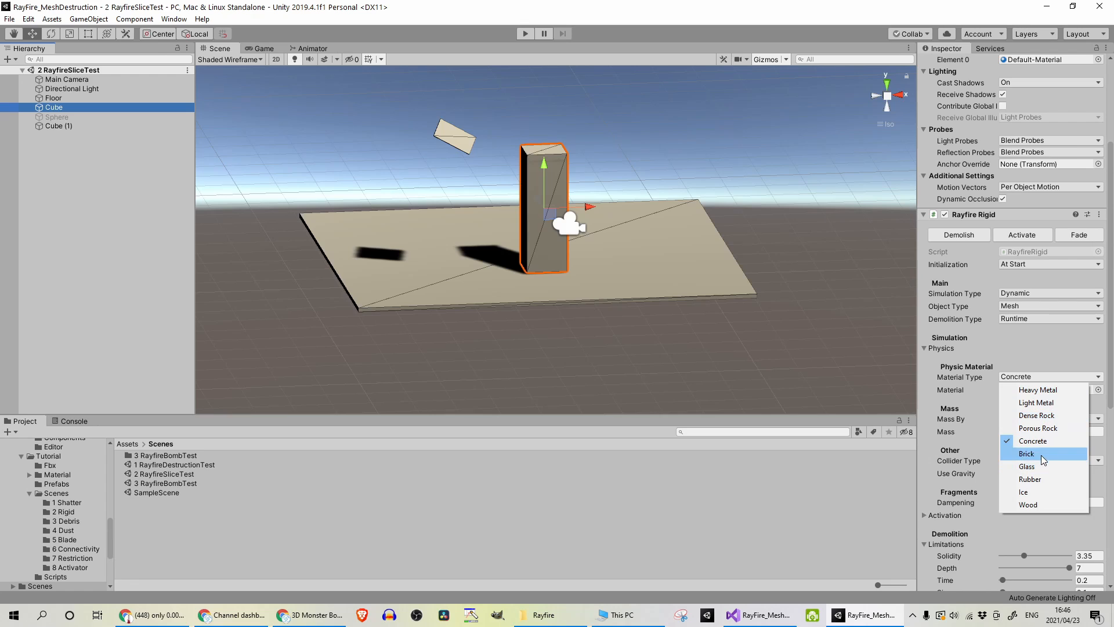
{"action": "left_click", "coordinate": [987, 354]}
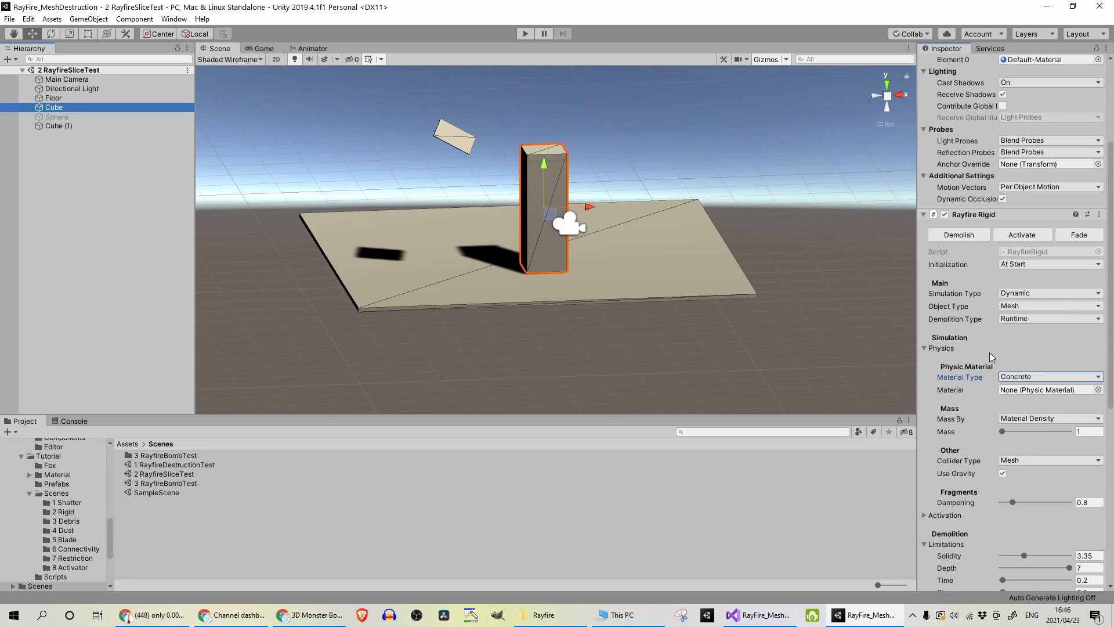
{"action": "left_click", "coordinate": [1034, 381]}
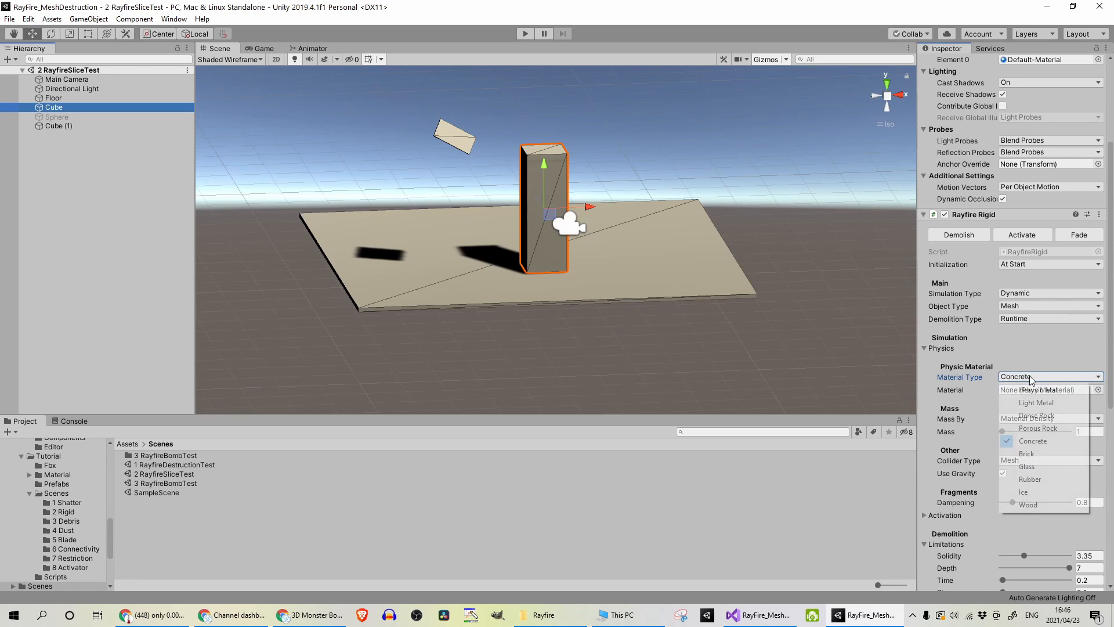
{"action": "left_click", "coordinate": [1045, 479]}
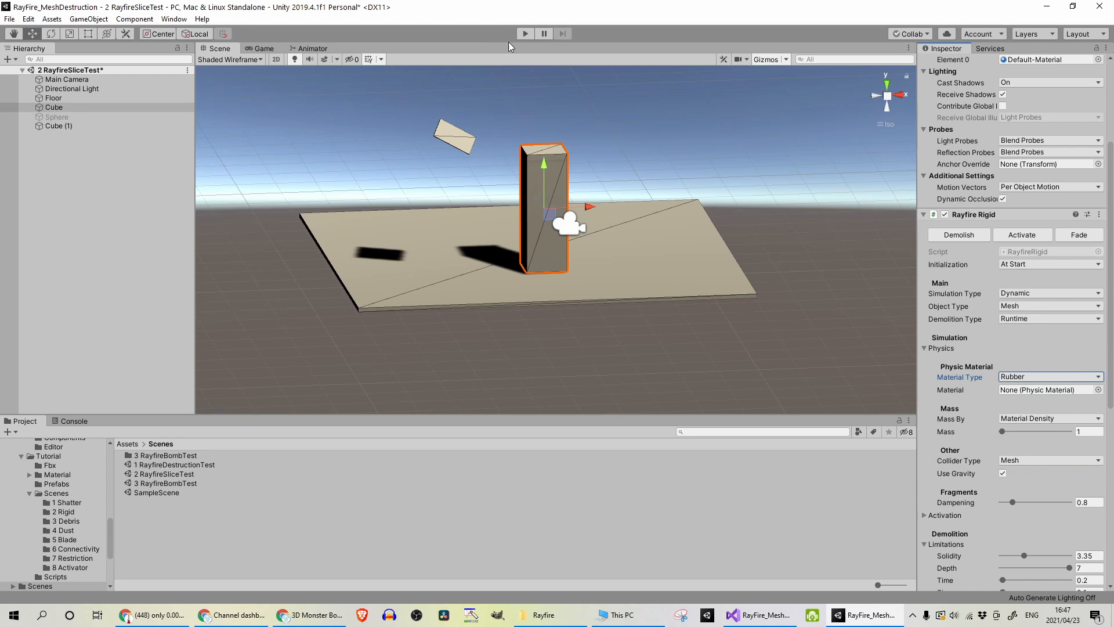
Start play mode, move the Cube (1) blade diagonally through the Cube column in the Scene view, and pull the sliced-off piece away
{"action": "left_click", "coordinate": [525, 36]}
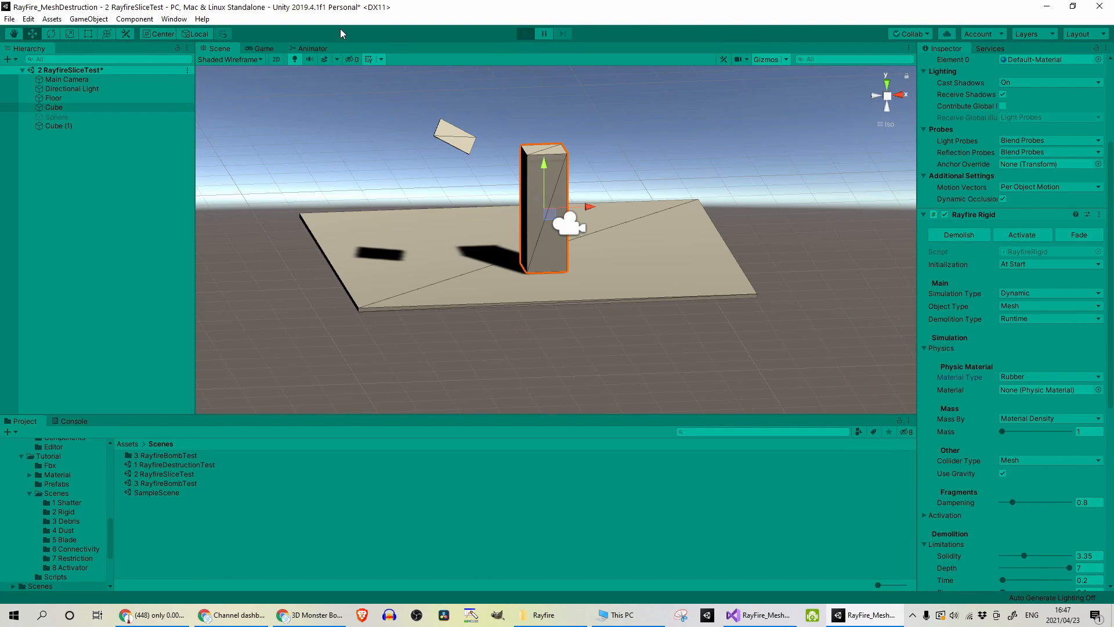
{"action": "left_click", "coordinate": [225, 48]}
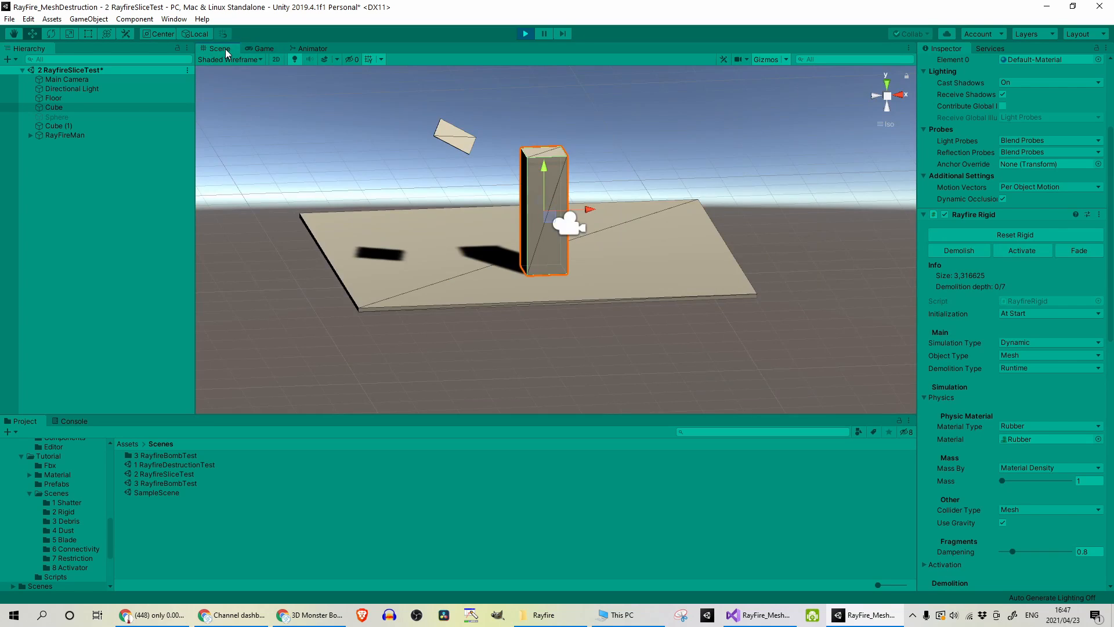
{"action": "left_click", "coordinate": [448, 144]}
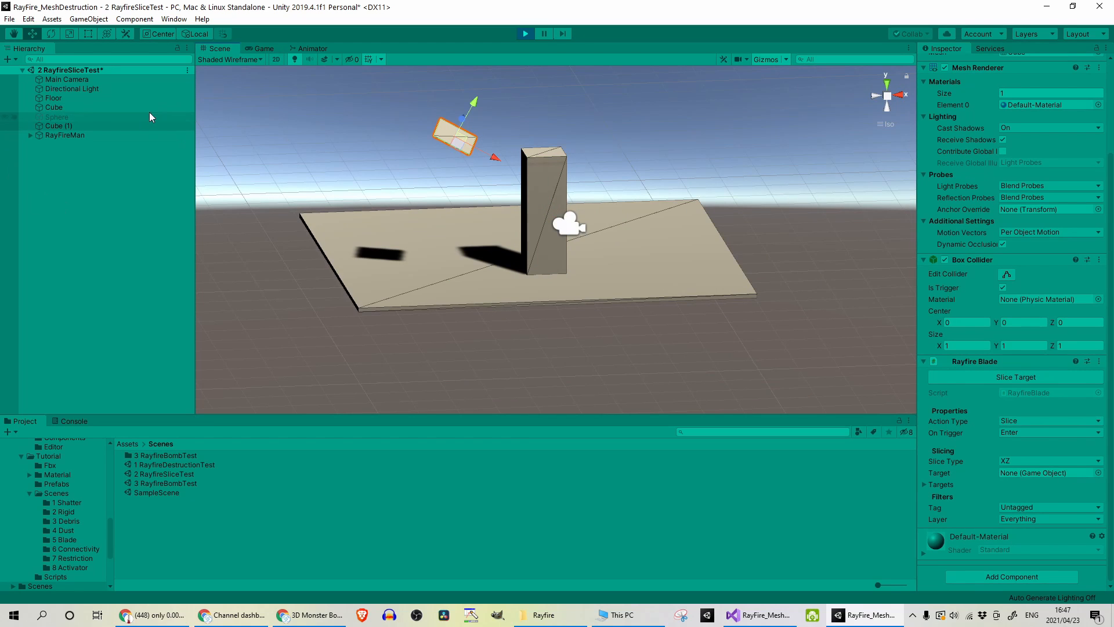
{"action": "right_click_drag", "start_coordinate": [467, 178], "coordinate": [474, 175]}
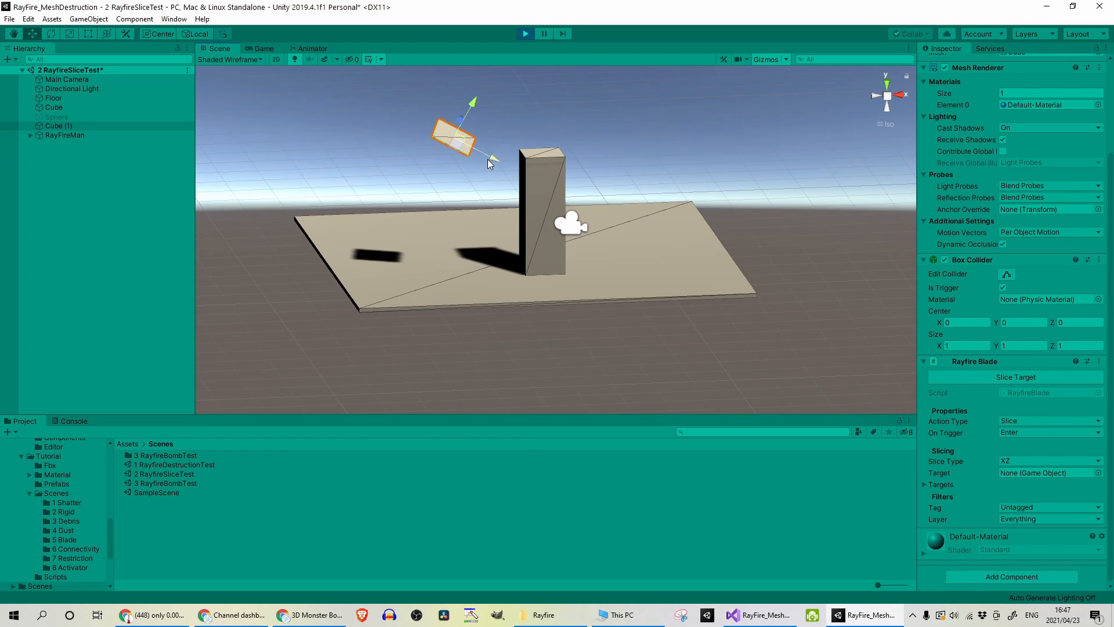
{"action": "left_click_drag", "start_coordinate": [487, 159], "coordinate": [691, 258]}
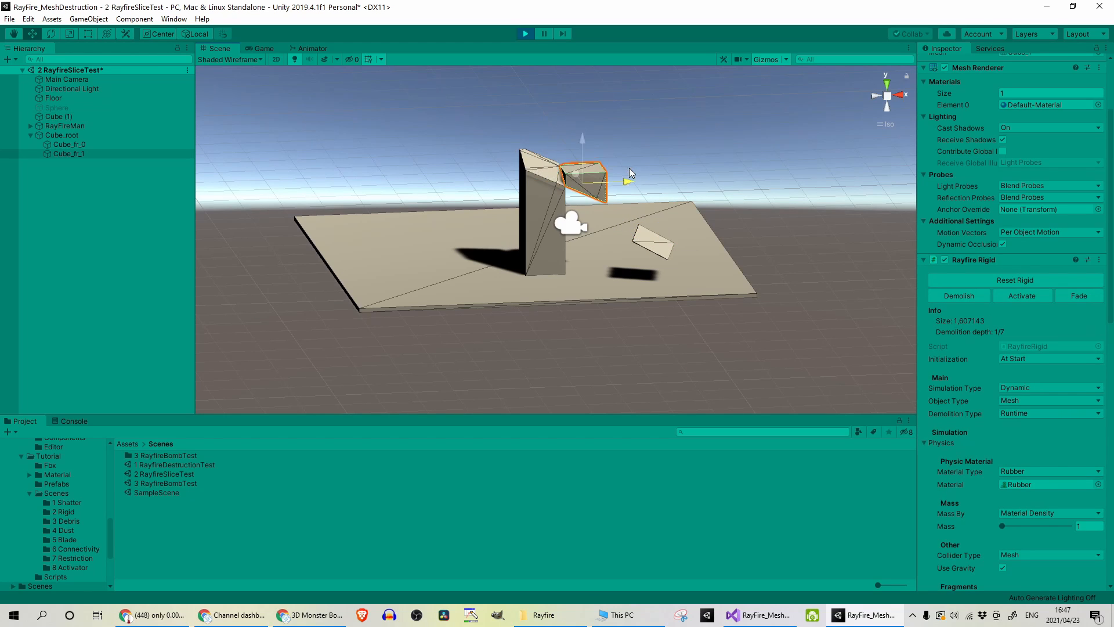
{"action": "left_click_drag", "start_coordinate": [577, 220], "coordinate": [572, 7]}
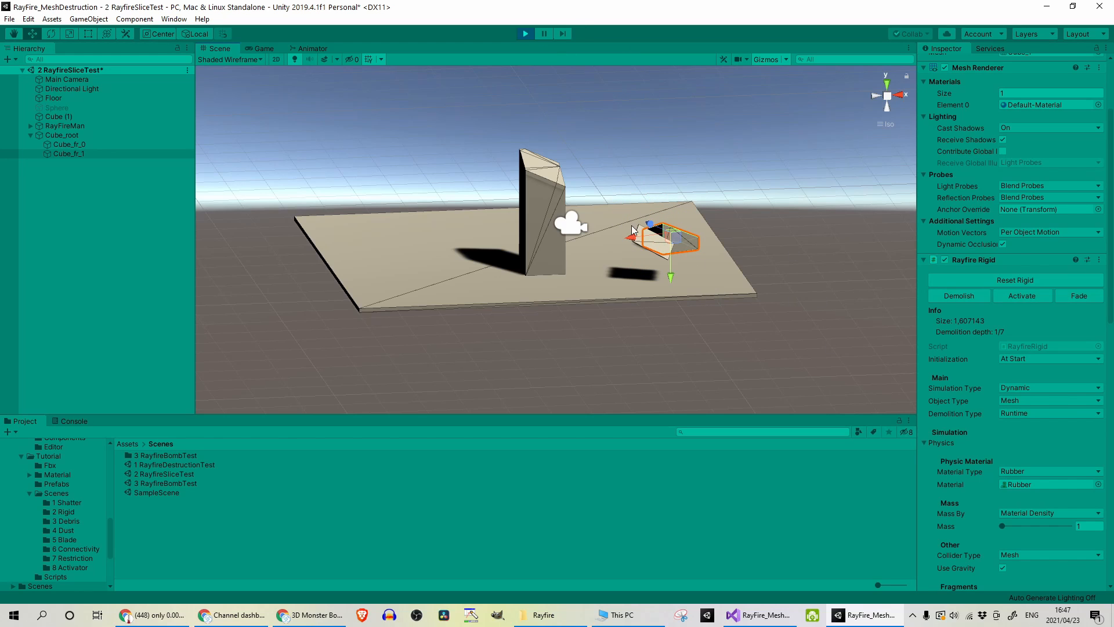
{"action": "left_click_drag", "start_coordinate": [637, 242], "coordinate": [722, 218]}
Move the Cube (1) blade back and forth through the remaining column to slice it further, and stop play mode
{"action": "left_click", "coordinate": [656, 241]}
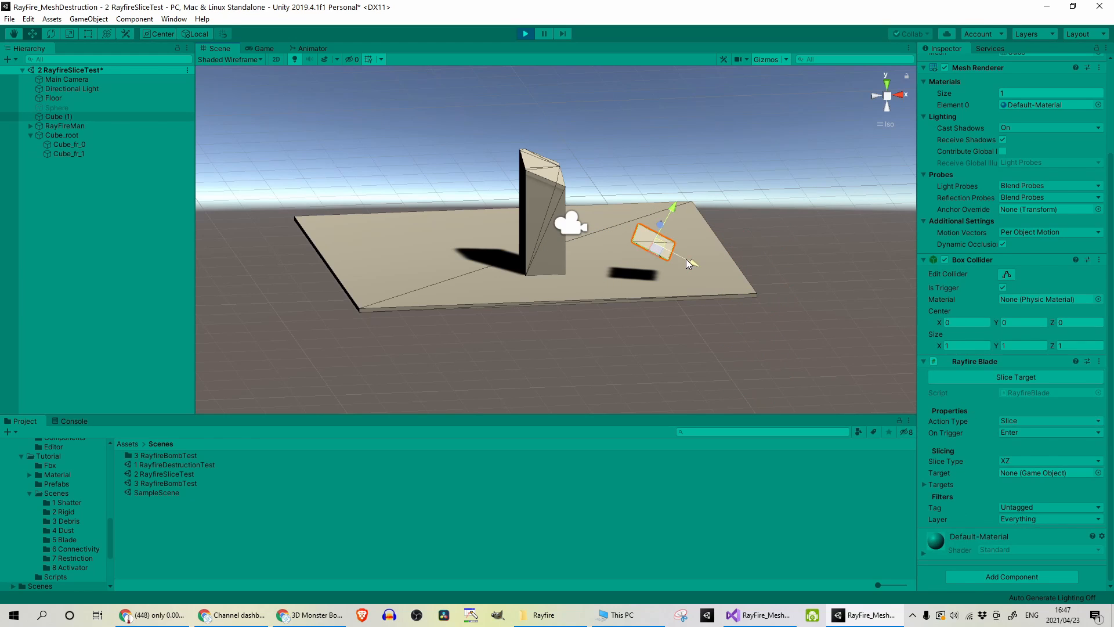
{"action": "left_click_drag", "start_coordinate": [691, 262], "coordinate": [450, 207]}
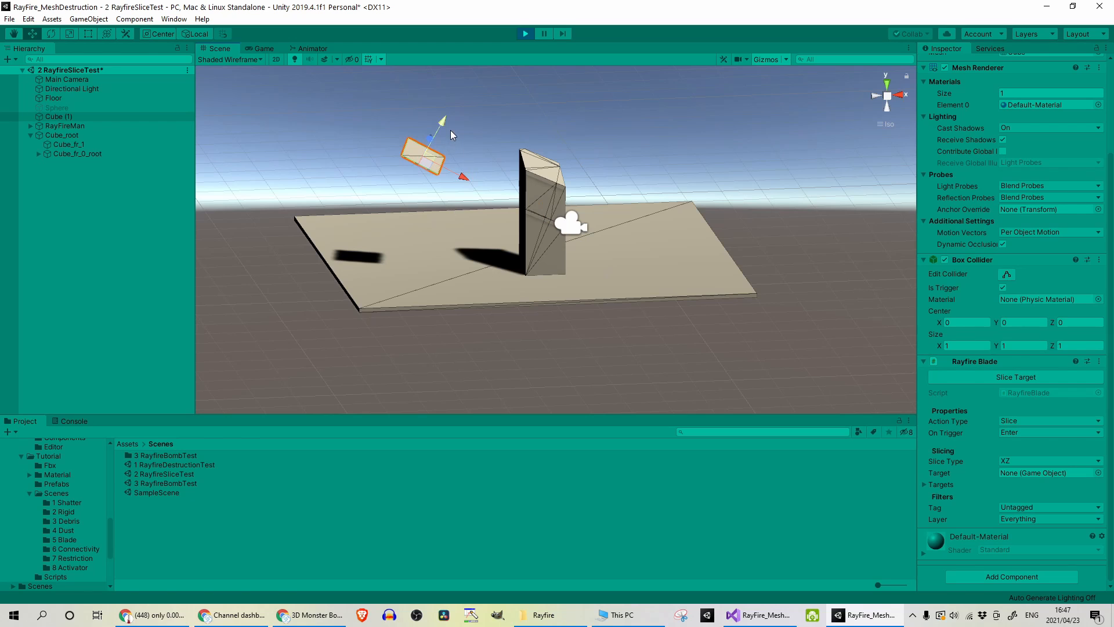
{"action": "left_click_drag", "start_coordinate": [443, 123], "coordinate": [430, 147]}
{"action": "left_click_drag", "start_coordinate": [450, 203], "coordinate": [663, 357]}
{"action": "left_click", "coordinate": [525, 33]}
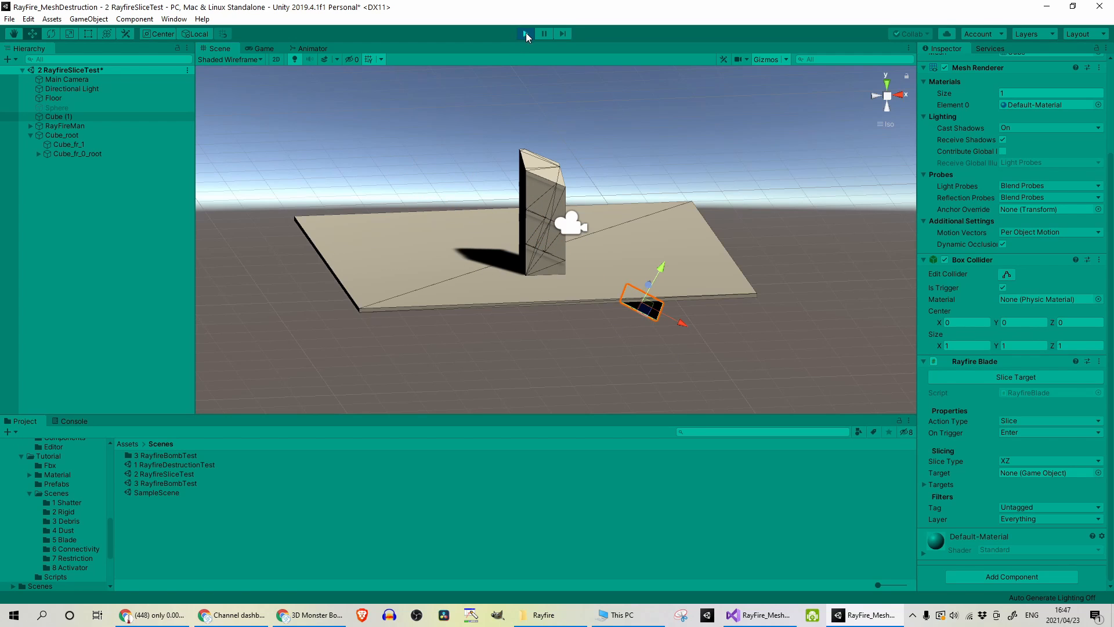
Review the Cube's Rayfire Rigid demolition limitations and mesh demolition settings alongside its physics options
{"action": "left_click", "coordinate": [556, 192]}
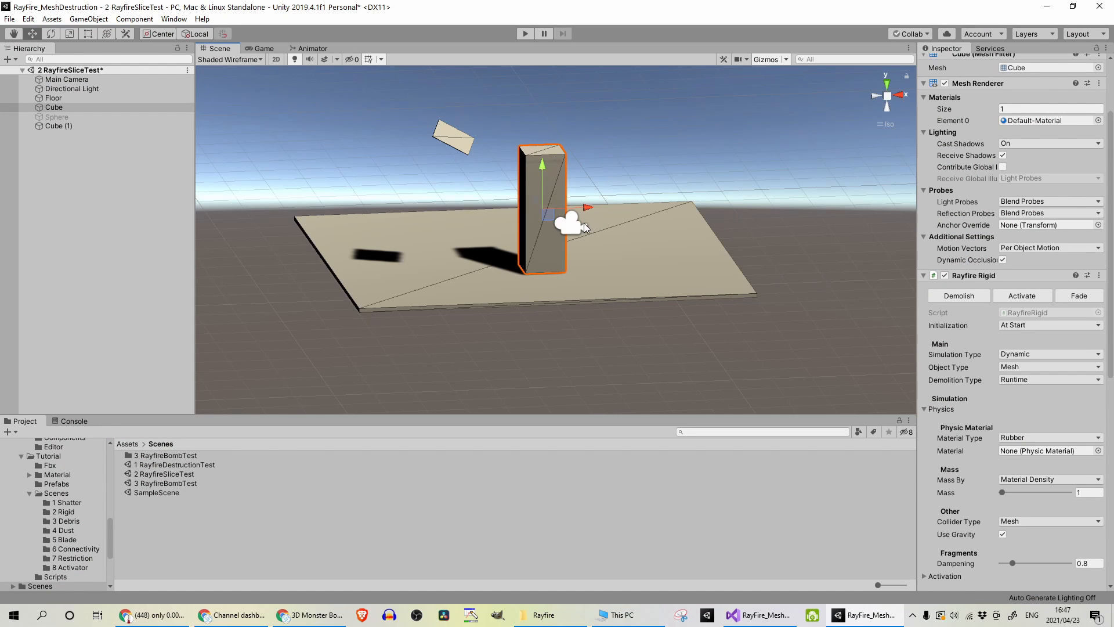
{"action": "scroll", "coordinate": [909, 320], "scroll_direction": "up", "scroll_amount": 1}
{"action": "scroll", "coordinate": [943, 342], "scroll_direction": "down", "scroll_amount": 5}
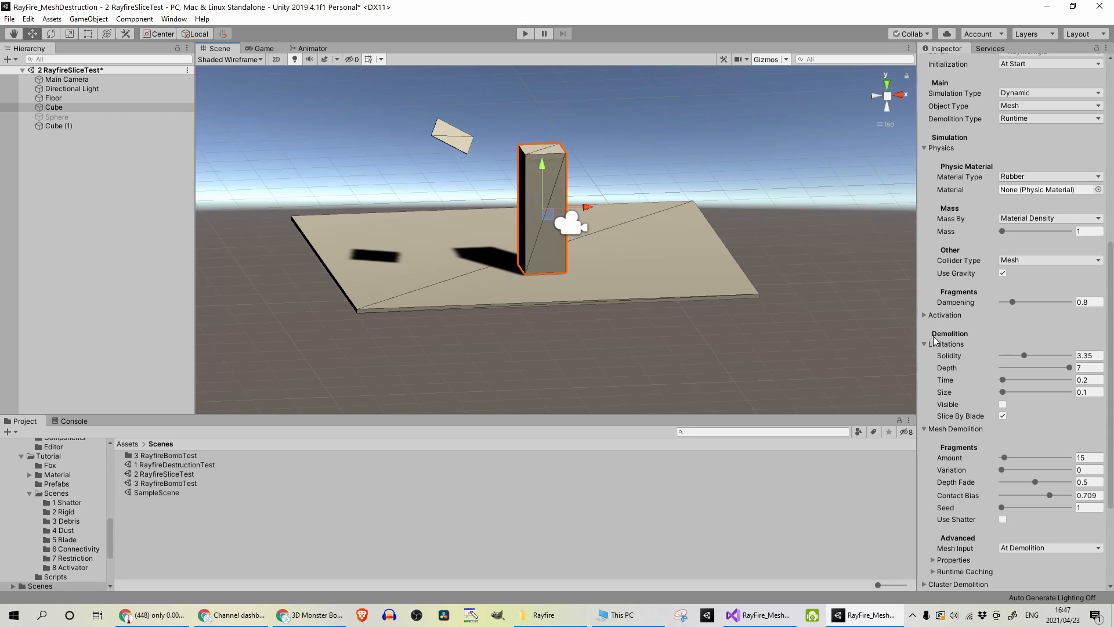
{"action": "scroll", "coordinate": [1010, 393], "scroll_direction": "down", "scroll_amount": 3}
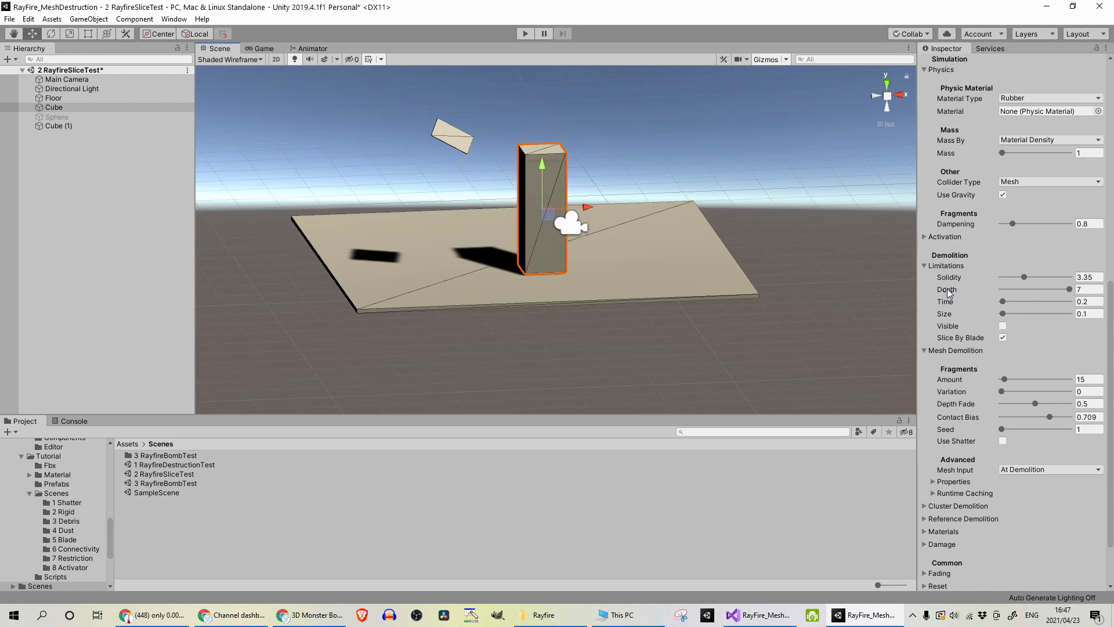
{"action": "scroll", "coordinate": [1003, 295], "scroll_direction": "up", "scroll_amount": 5}
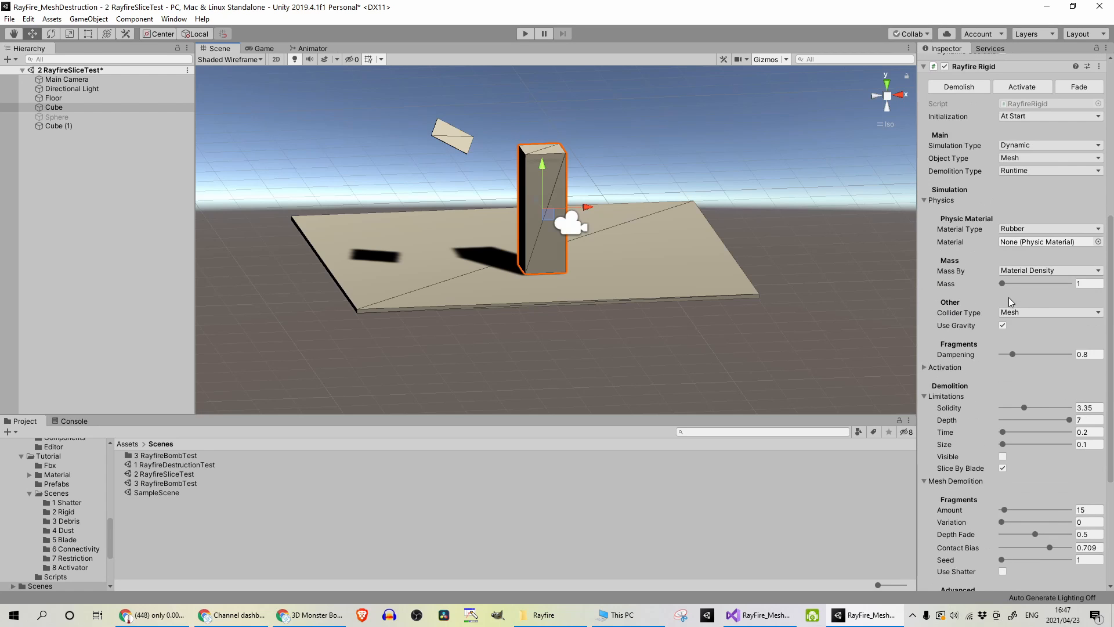
{"action": "scroll", "coordinate": [1009, 346], "scroll_direction": "down", "scroll_amount": 5}
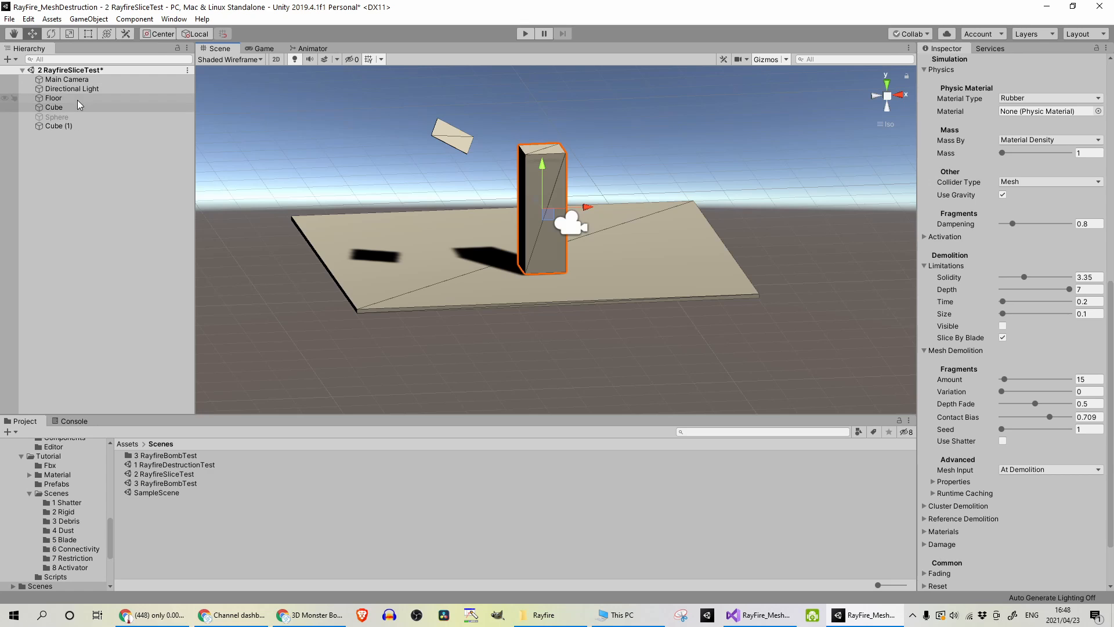
Inspect the slice type options of Cube (1)'s Rayfire Blade, keeping XZ, and set its Action Type to Demolish
{"action": "left_click", "coordinate": [442, 138]}
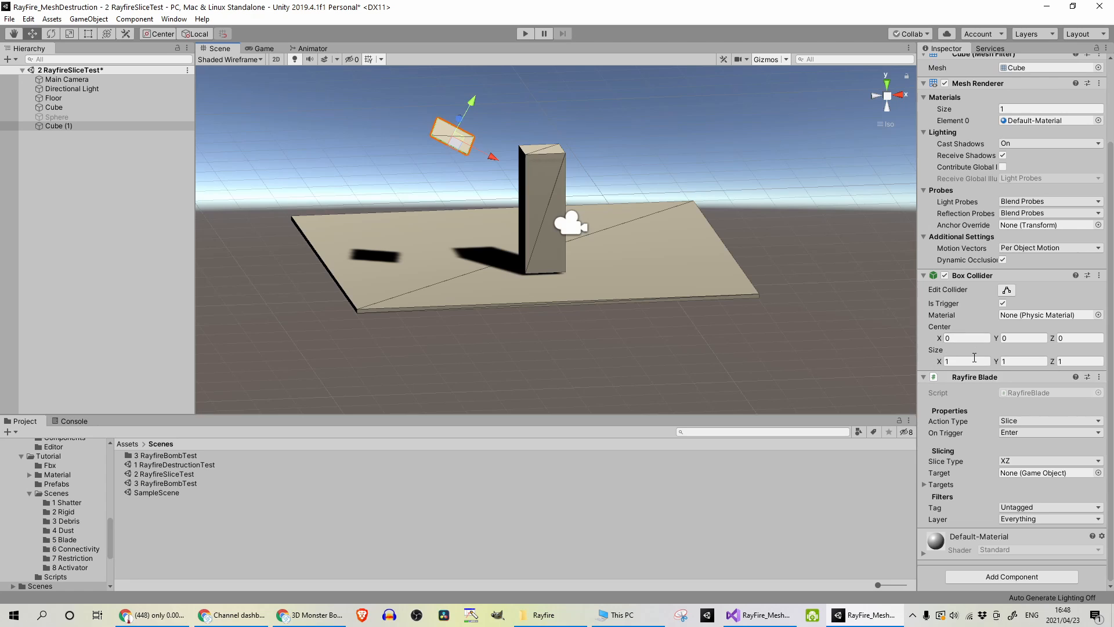
{"action": "left_click", "coordinate": [1015, 462]}
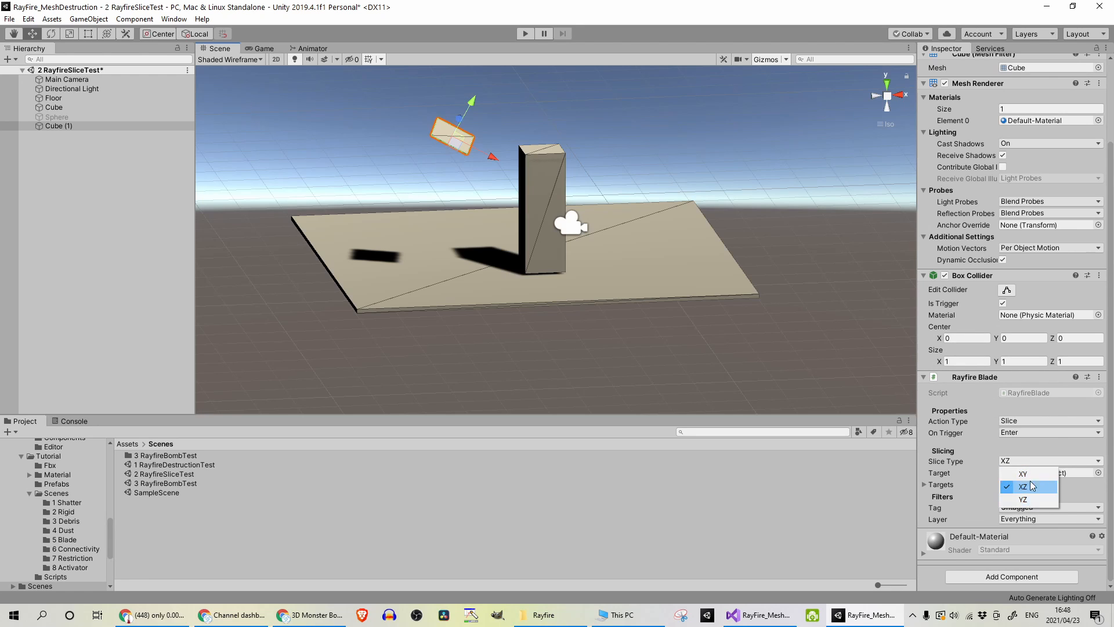
{"action": "left_click", "coordinate": [1031, 461]}
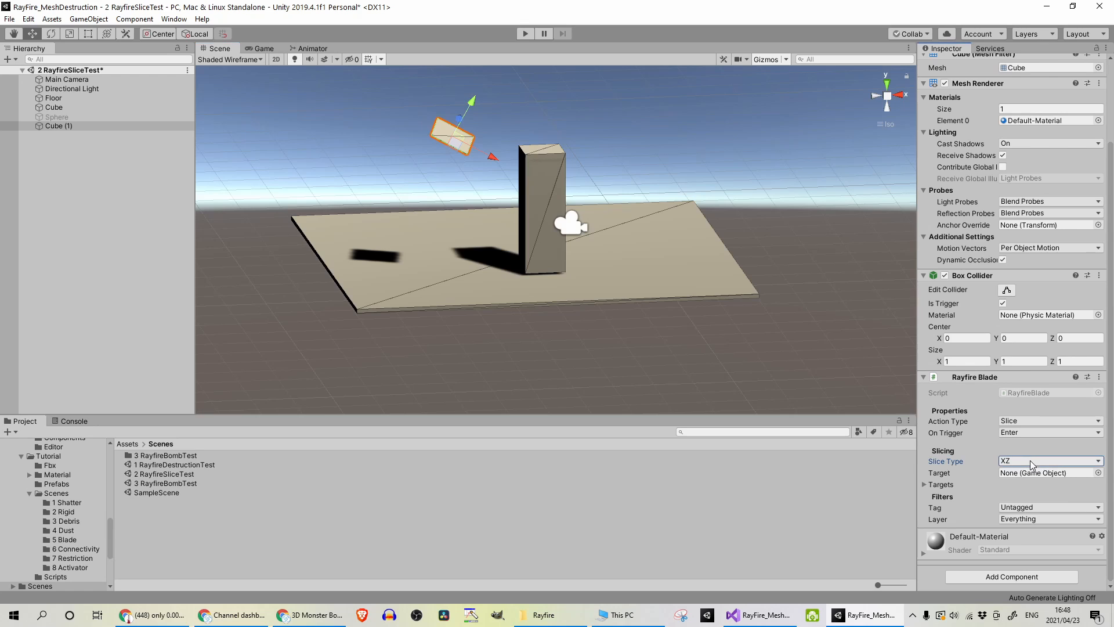
{"action": "left_click", "coordinate": [1033, 422]}
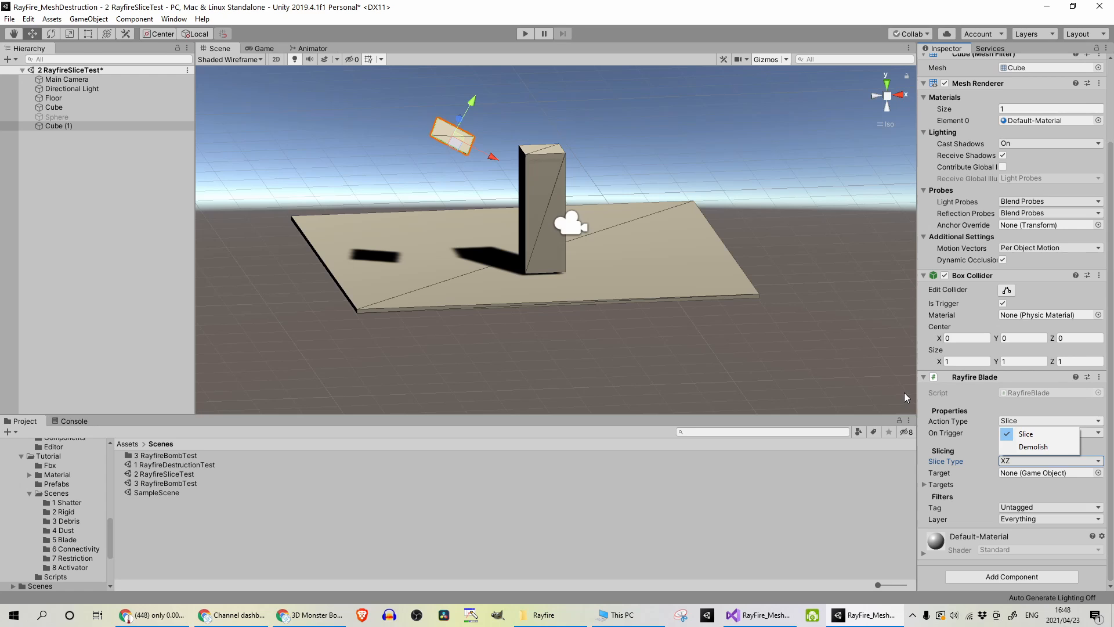
{"action": "left_click", "coordinate": [1034, 447]}
Play-test the scene, moving the Cube (1) blade into the Cube column in the Scene view to demolish it, and stop play mode
{"action": "left_click", "coordinate": [526, 34]}
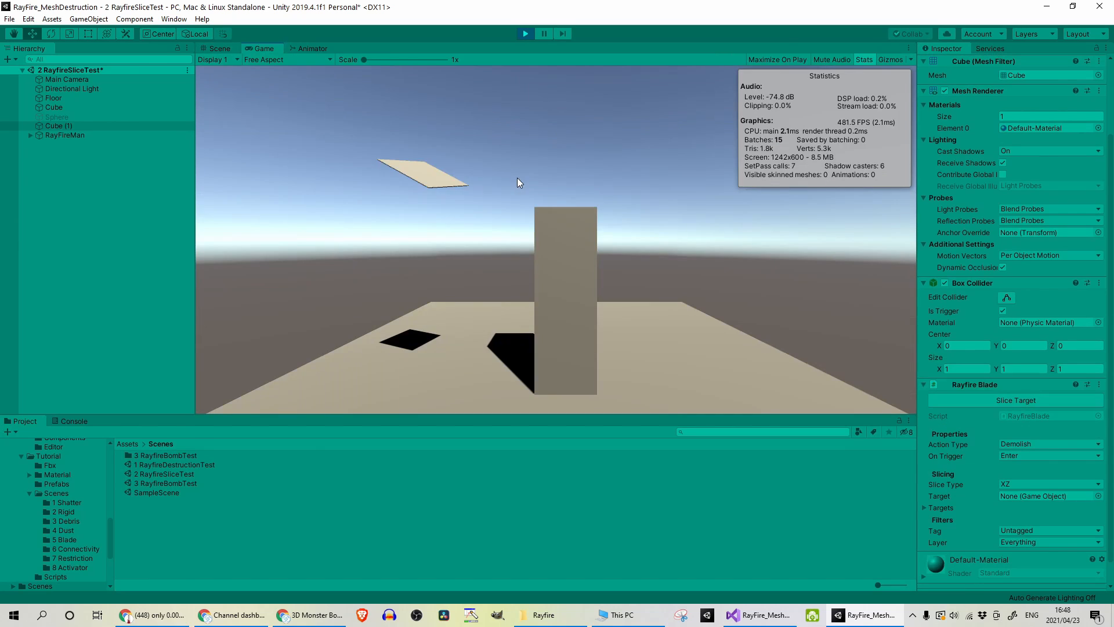
{"action": "left_click", "coordinate": [219, 49]}
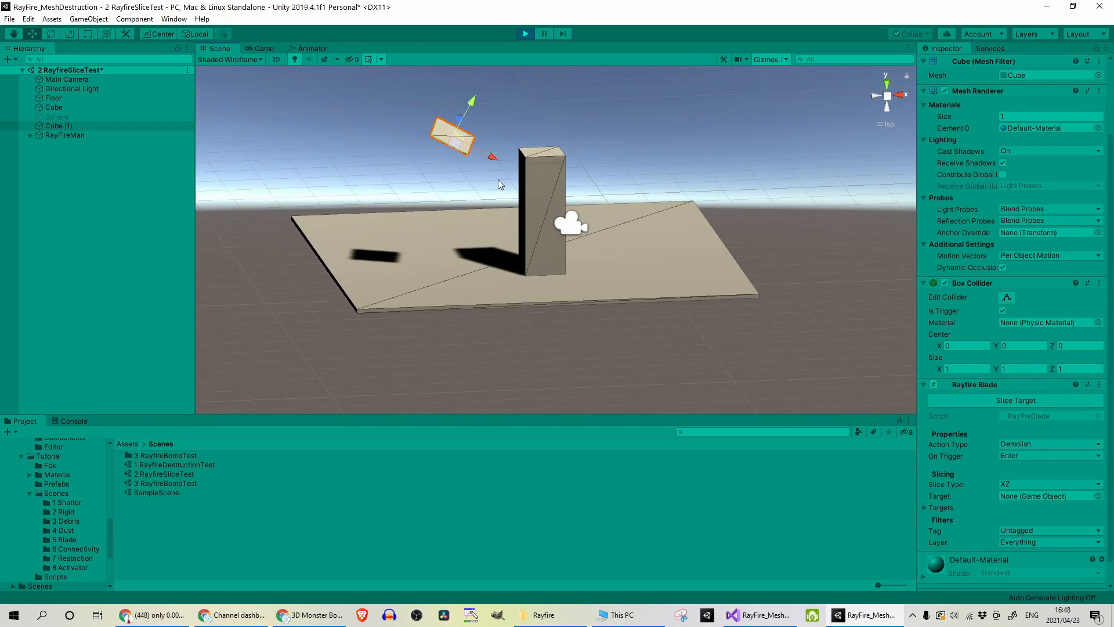
{"action": "left_click_drag", "start_coordinate": [493, 156], "coordinate": [455, 173]}
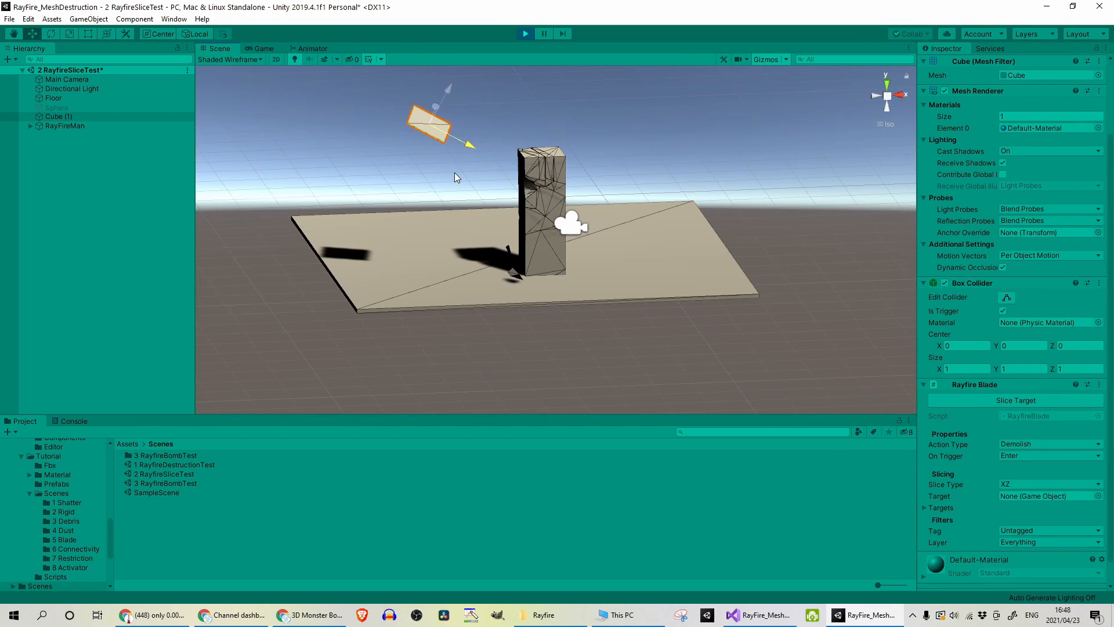
{"action": "left_click", "coordinate": [526, 35]}
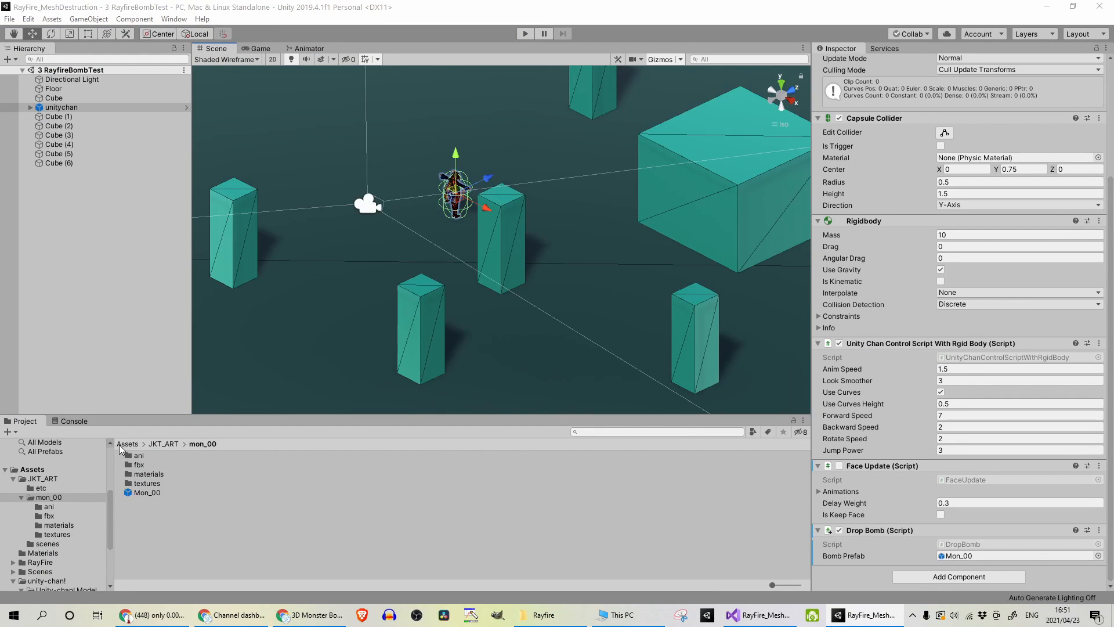
Browse to the unity-chan! model's prefabs for Locomotion and inspect the unitychan_dynamic_locomotion prefab
{"action": "left_click", "coordinate": [128, 445]}
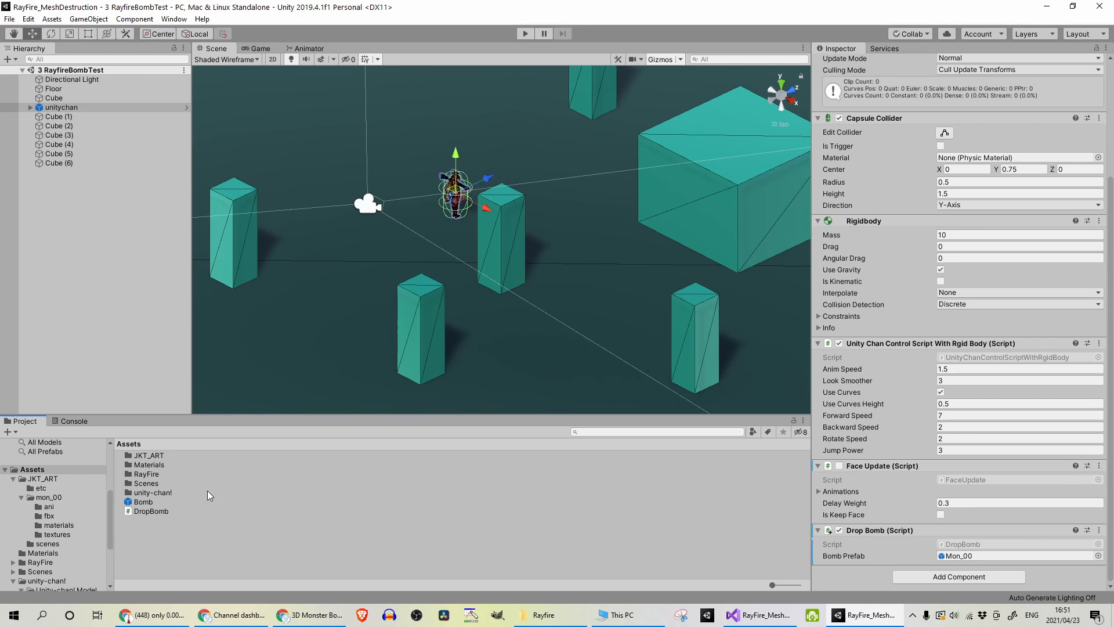
{"action": "double_click", "coordinate": [159, 492]}
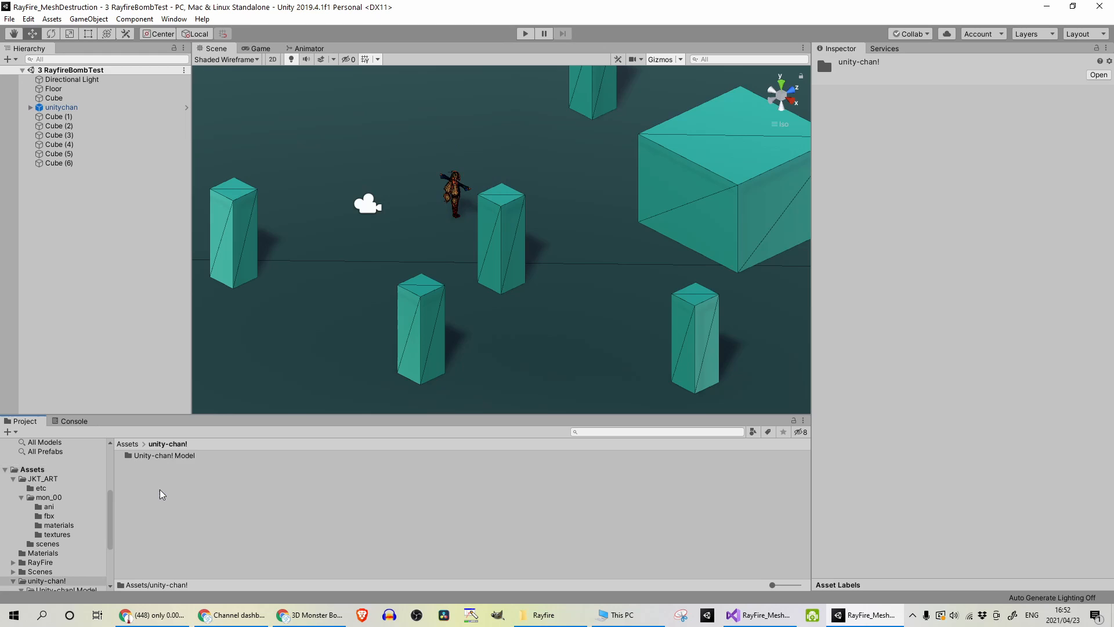
{"action": "left_click", "coordinate": [157, 457]}
{"action": "double_click", "coordinate": [158, 456]}
{"action": "double_click", "coordinate": [162, 493]}
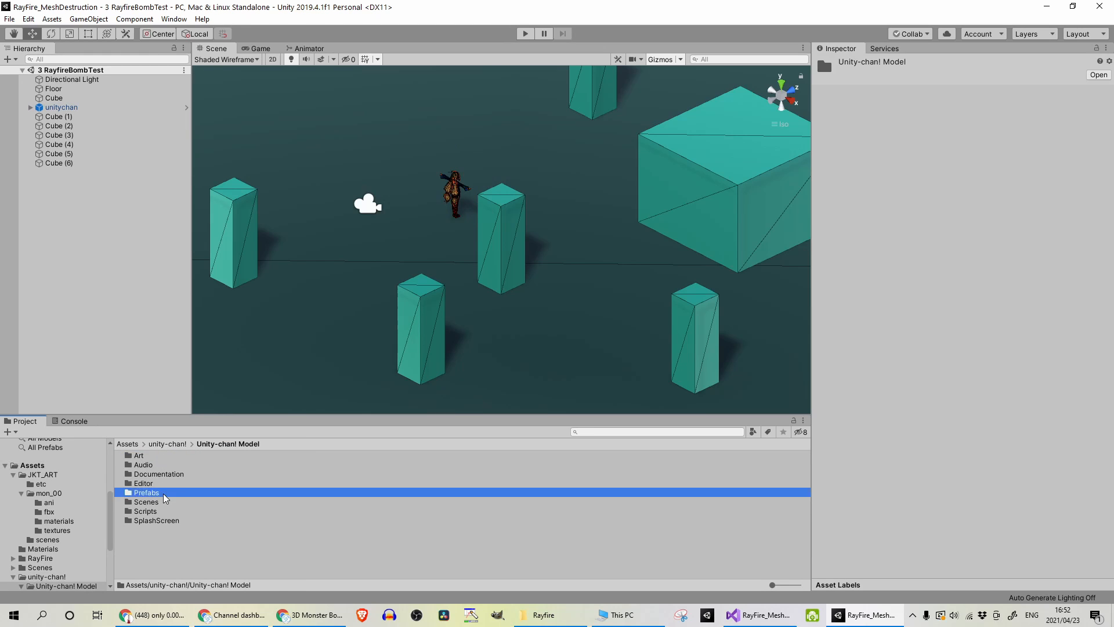
{"action": "double_click", "coordinate": [153, 456]}
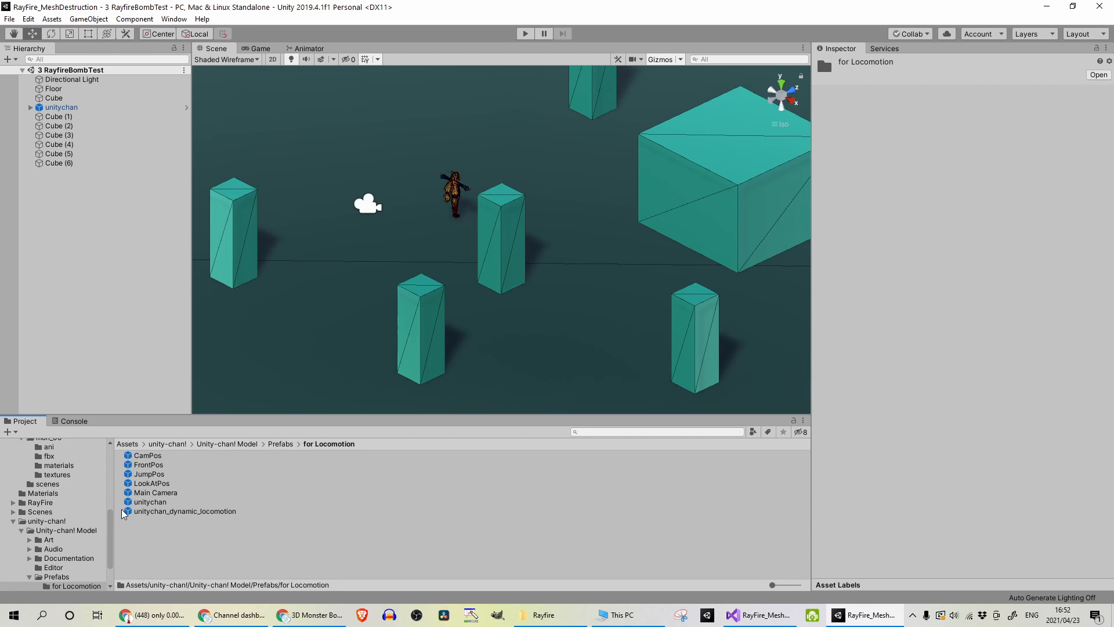
{"action": "left_click", "coordinate": [230, 512]}
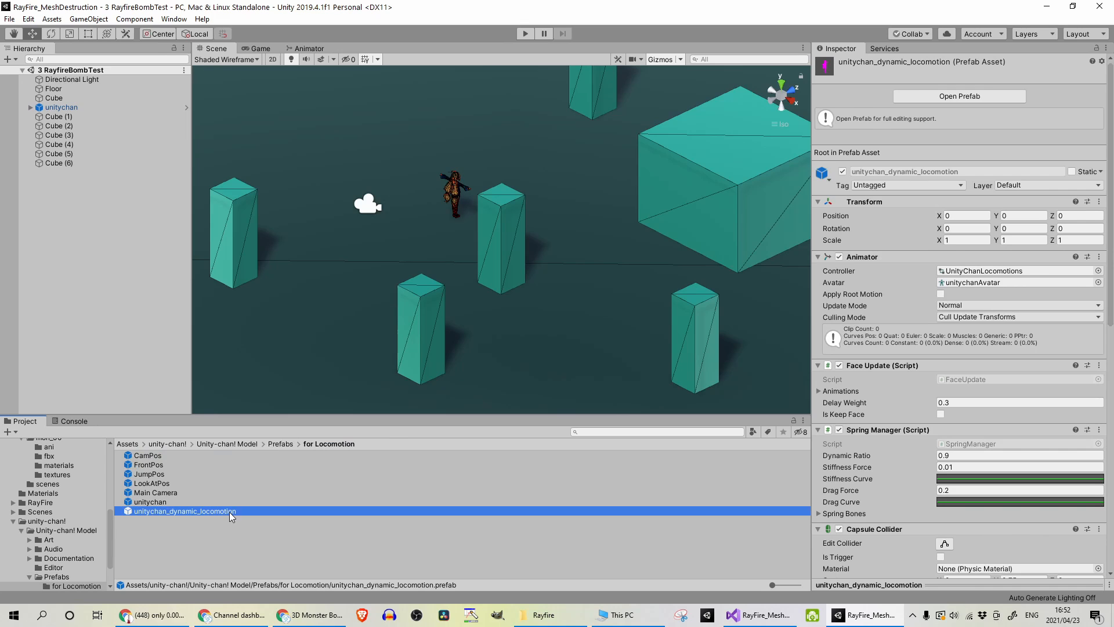
Expand the unitychan object in the scene and examine its child Main Camera, including the camera's view
{"action": "left_click", "coordinate": [70, 107]}
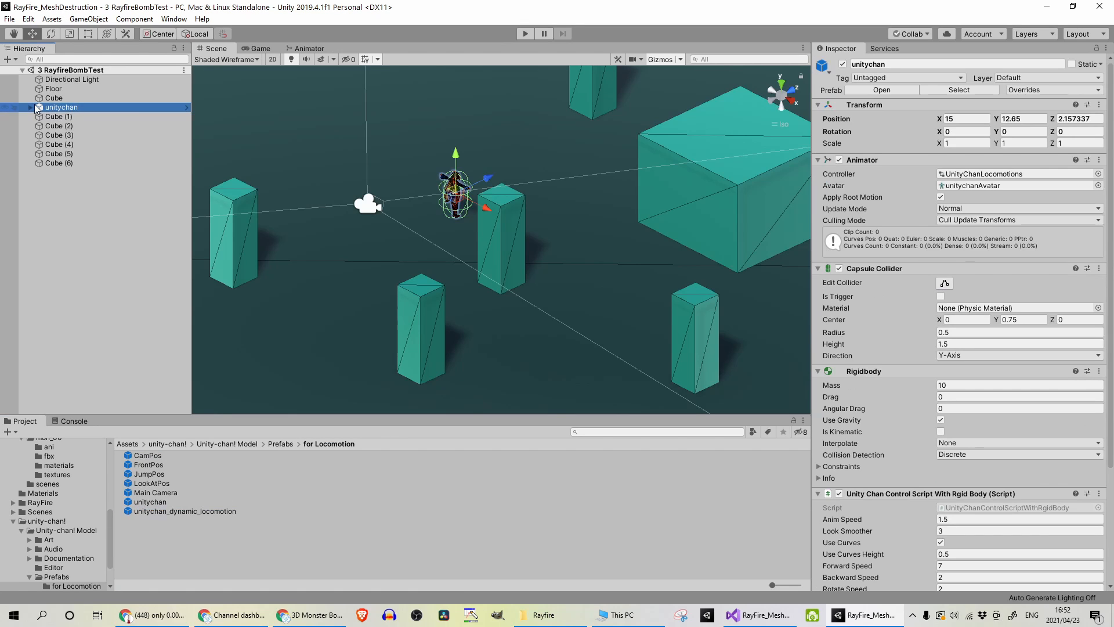
{"action": "left_click", "coordinate": [30, 108]}
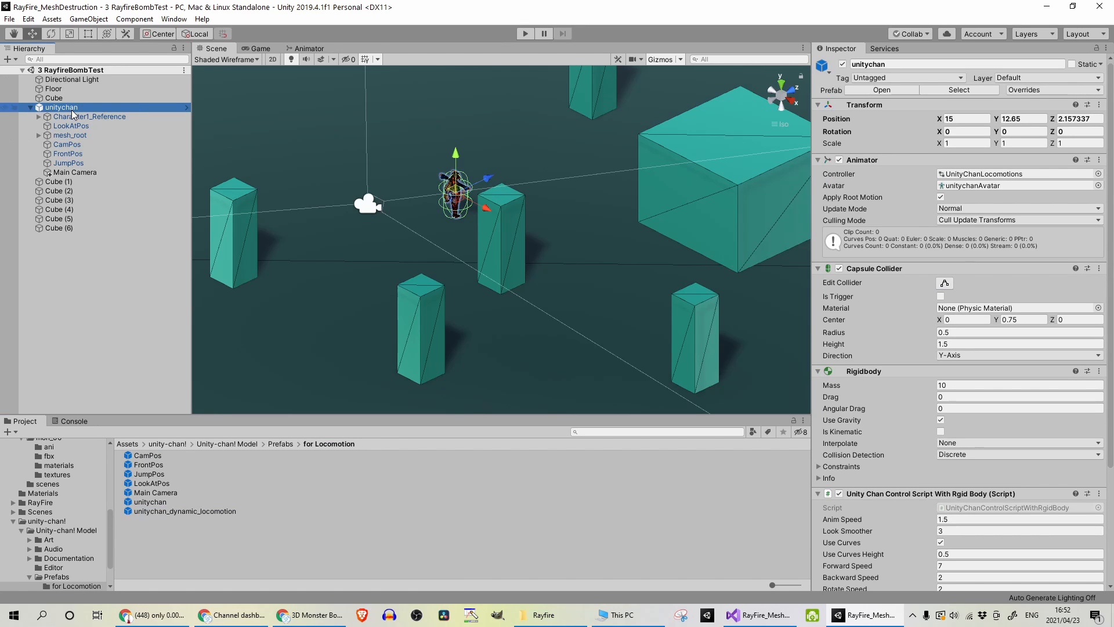
{"action": "left_click", "coordinate": [151, 298]}
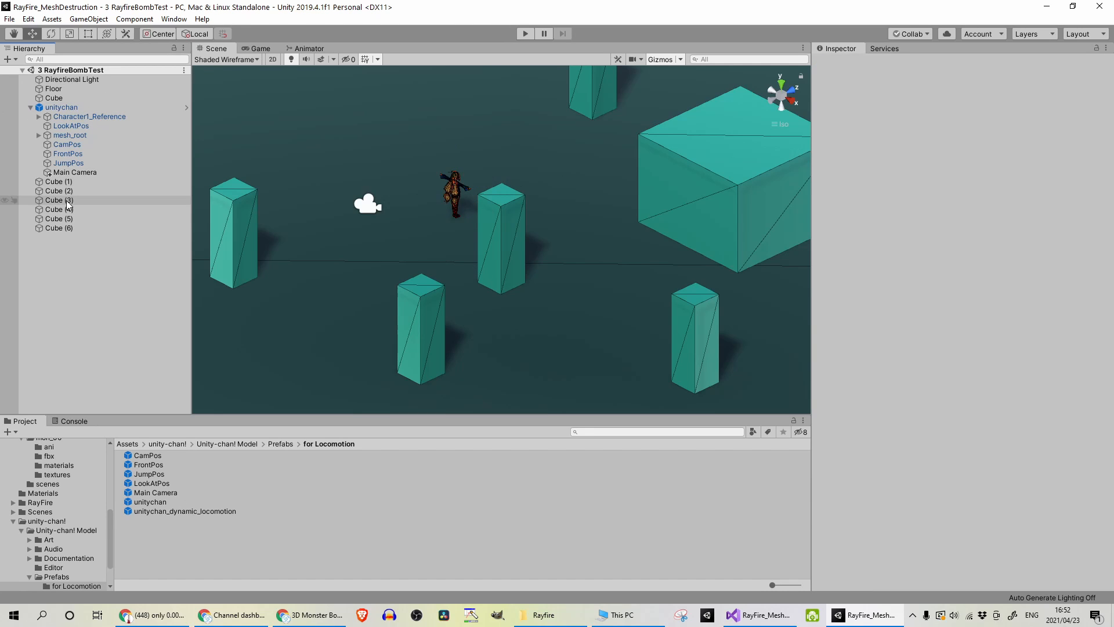
{"action": "double_click", "coordinate": [91, 173]}
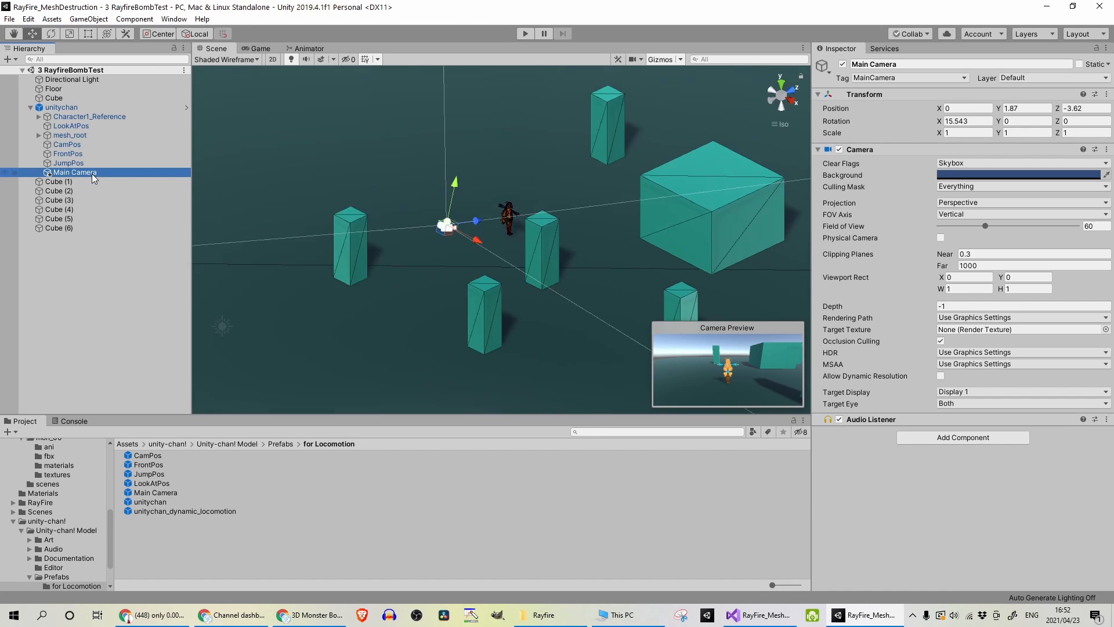
{"action": "left_click", "coordinate": [754, 372]}
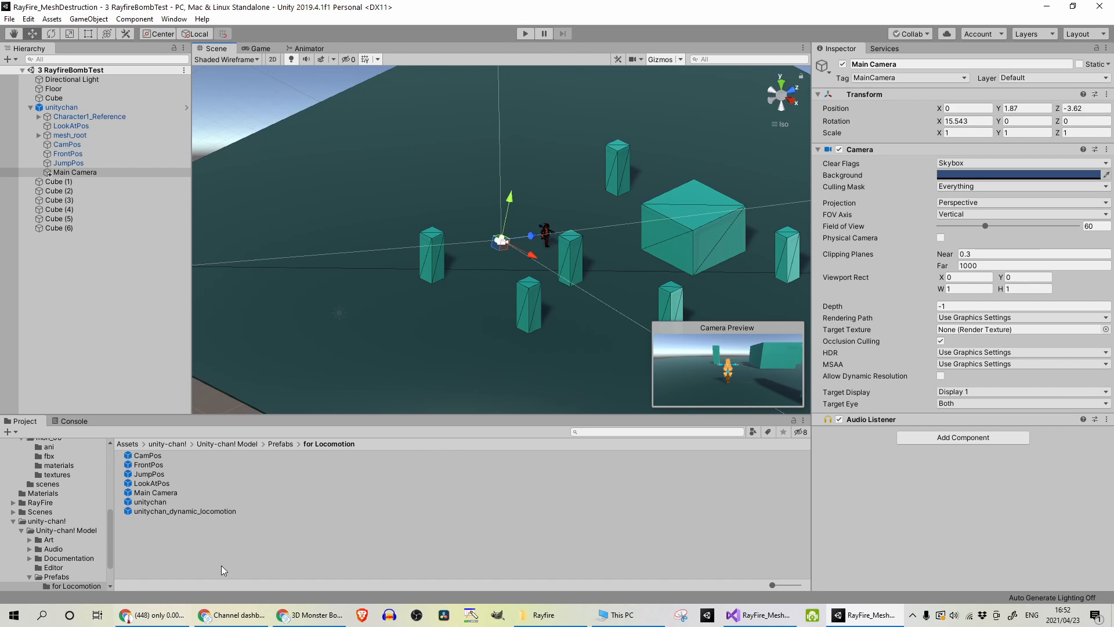
Place the Mon_00 prefab from JKT_ART/mon_00 among the columns near unitychan, at about 19.88 on X
{"action": "left_click", "coordinate": [127, 443]}
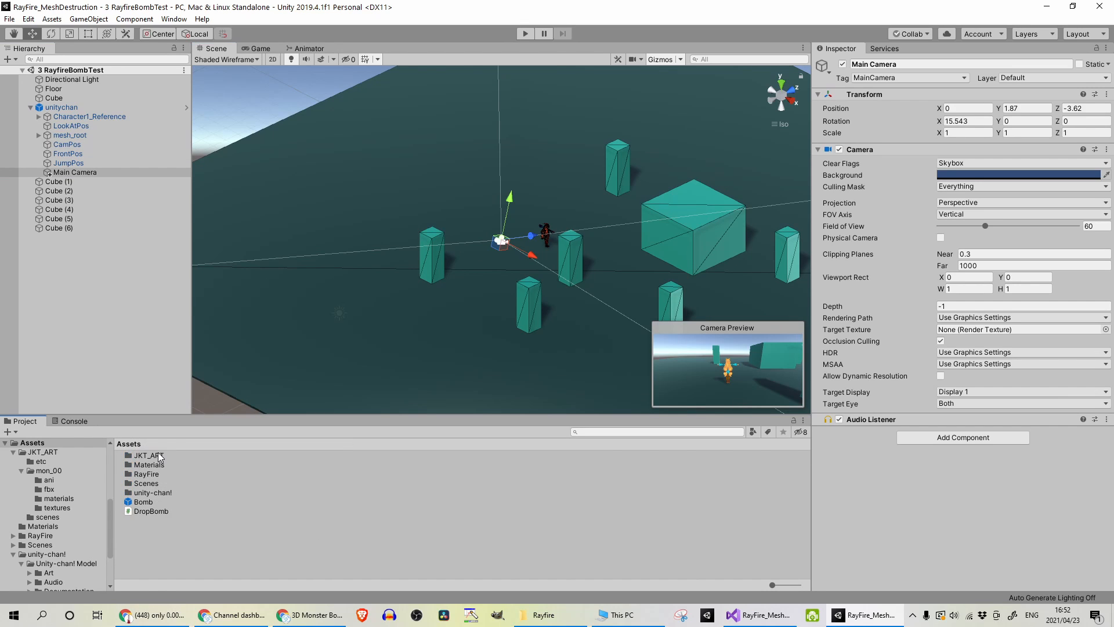
{"action": "double_click", "coordinate": [149, 455]}
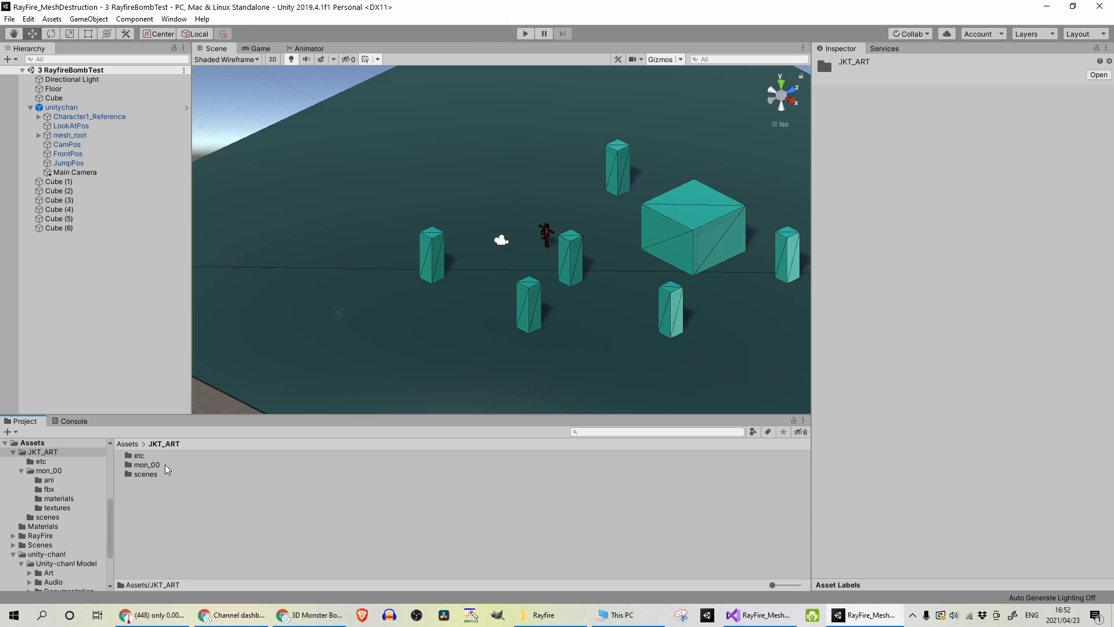
{"action": "double_click", "coordinate": [159, 464]}
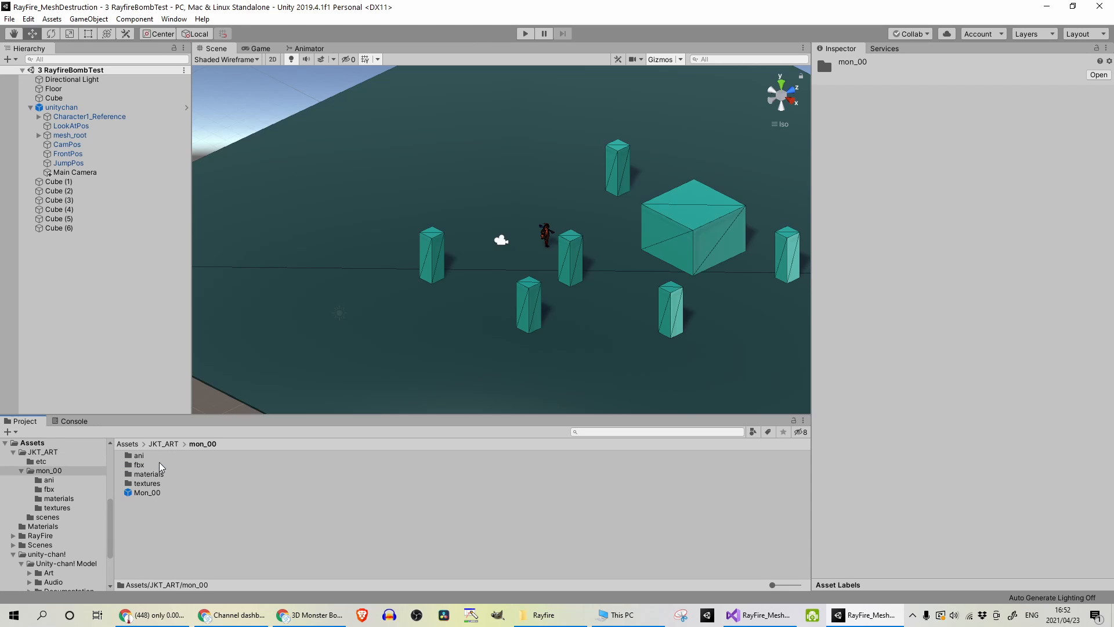
{"action": "left_click", "coordinate": [140, 493]}
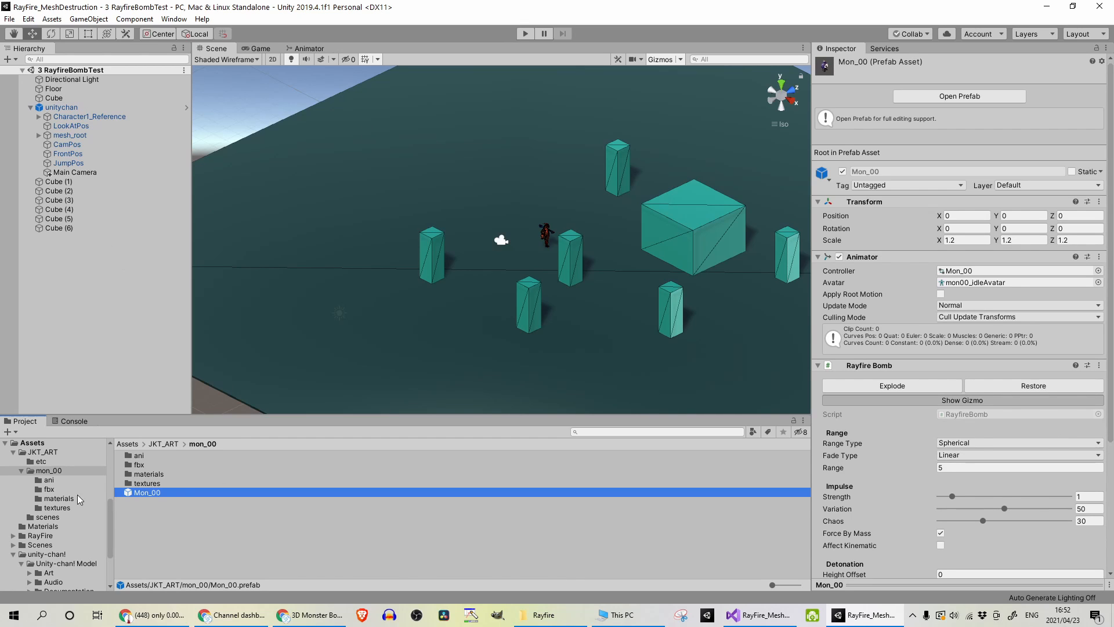
{"action": "left_click_drag", "start_coordinate": [154, 495], "coordinate": [584, 298]}
{"action": "scroll", "coordinate": [583, 298], "scroll_direction": "up", "scroll_amount": 2}
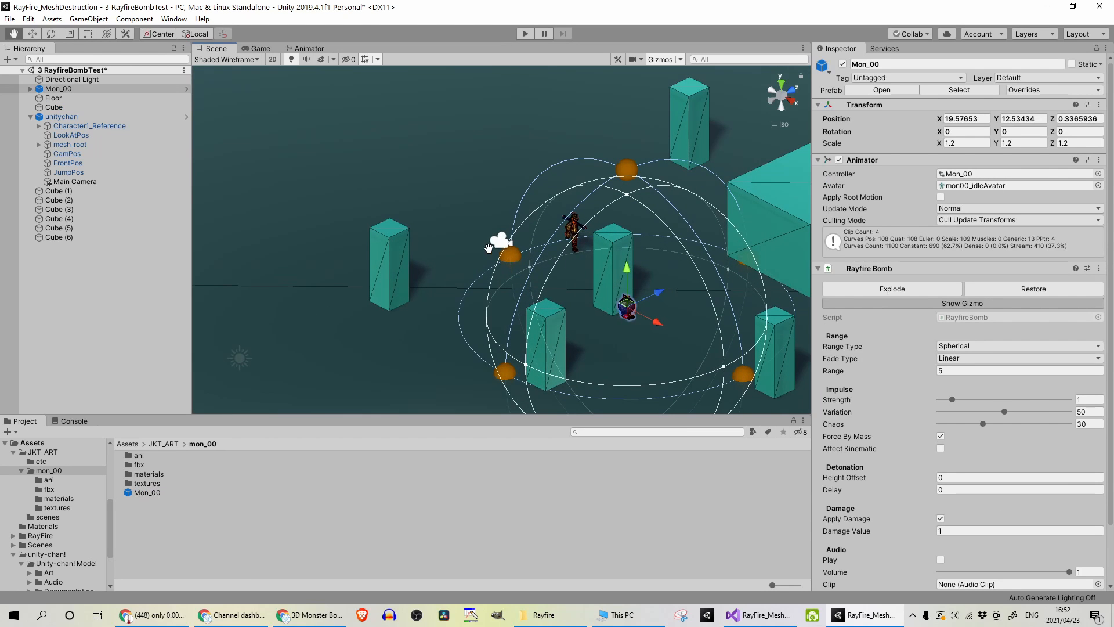
{"action": "key", "text": "f"}
{"action": "left_click_drag", "start_coordinate": [517, 255], "coordinate": [527, 273]}
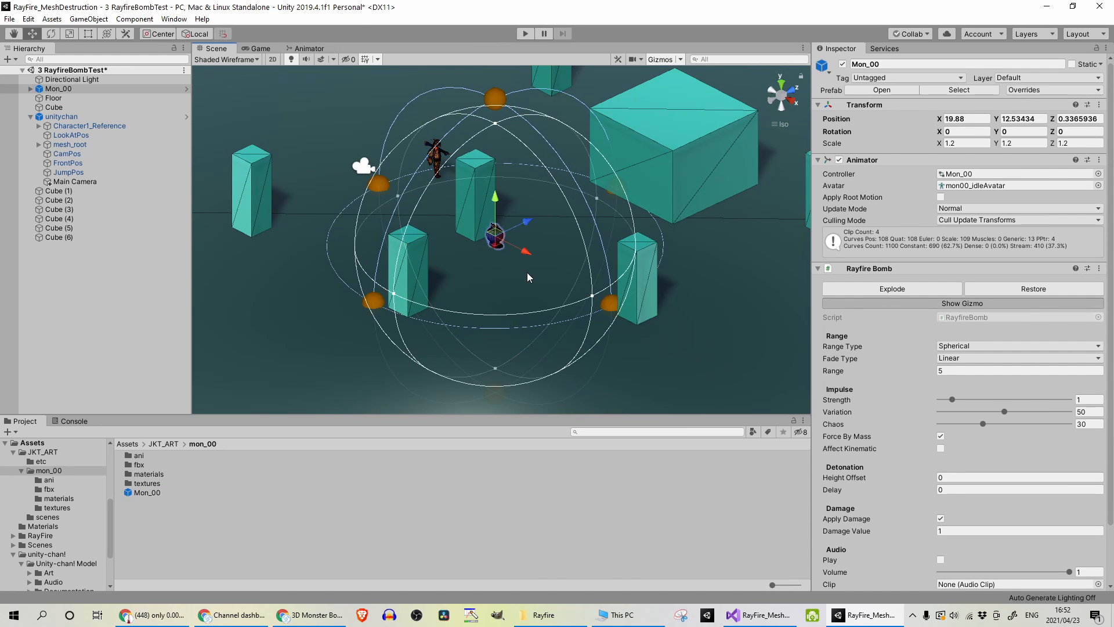
{"action": "scroll", "coordinate": [527, 273], "scroll_direction": "up", "scroll_amount": 2}
Play-test the scene, turning unitychan toward Mon_00 and exploding its Rayfire Bomb twice, and hide the statistics overlay
{"action": "left_click", "coordinate": [527, 36]}
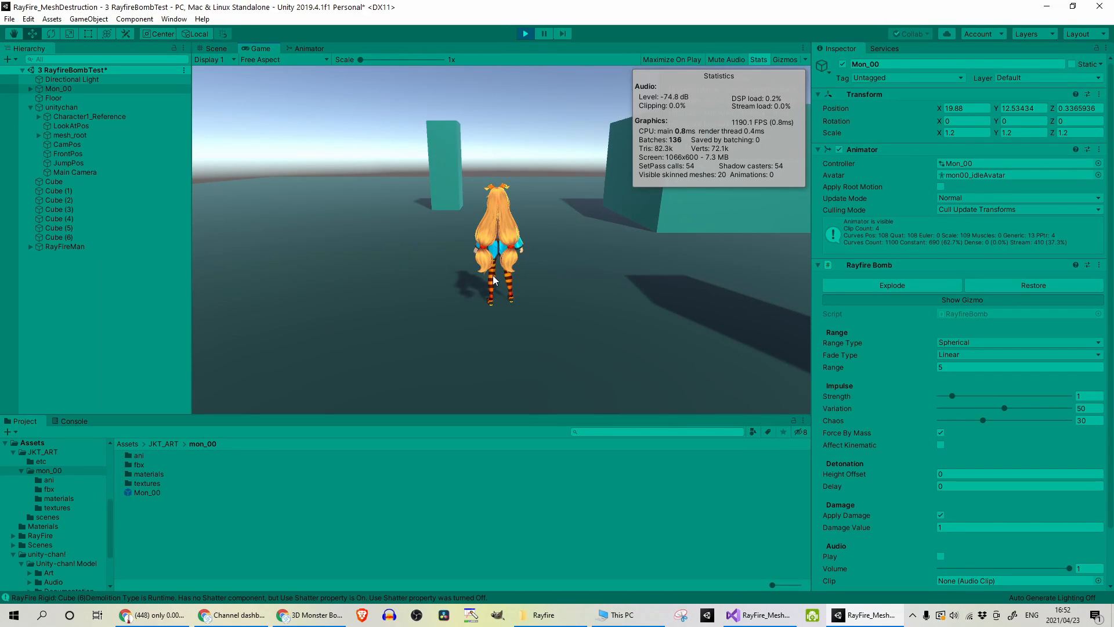
{"action": "key", "text": "w"}
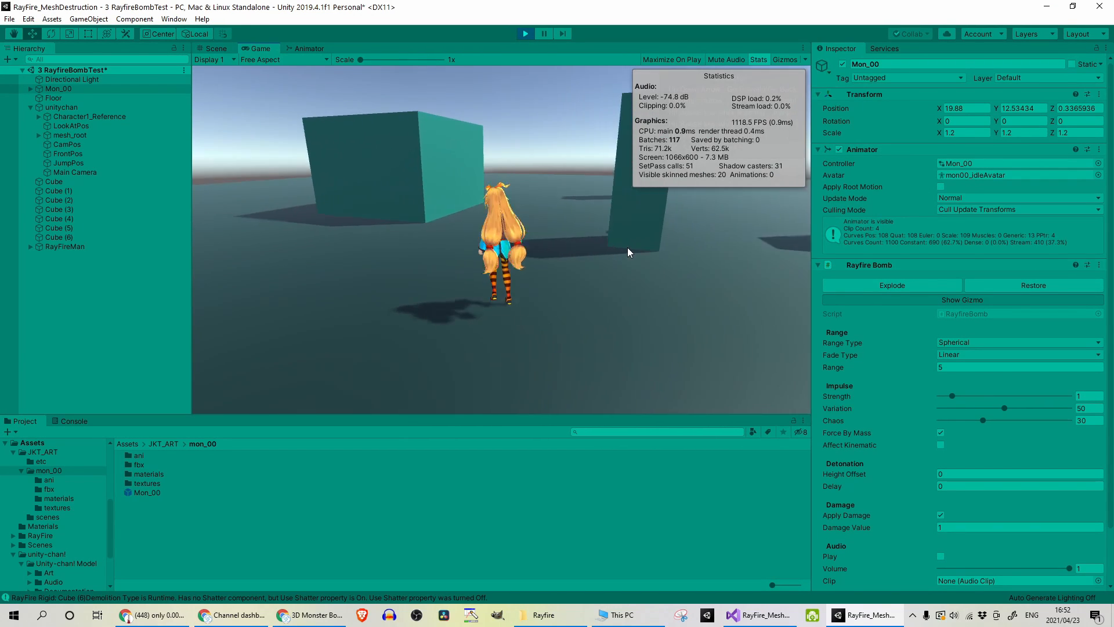
{"action": "key", "text": "d"}
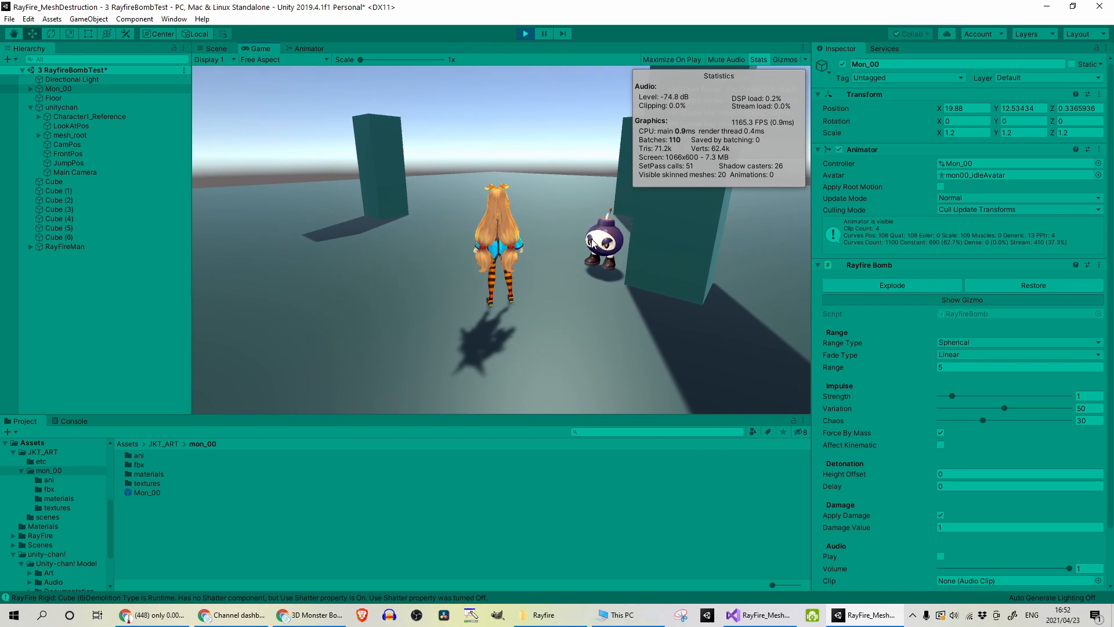
{"action": "left_click", "coordinate": [890, 286]}
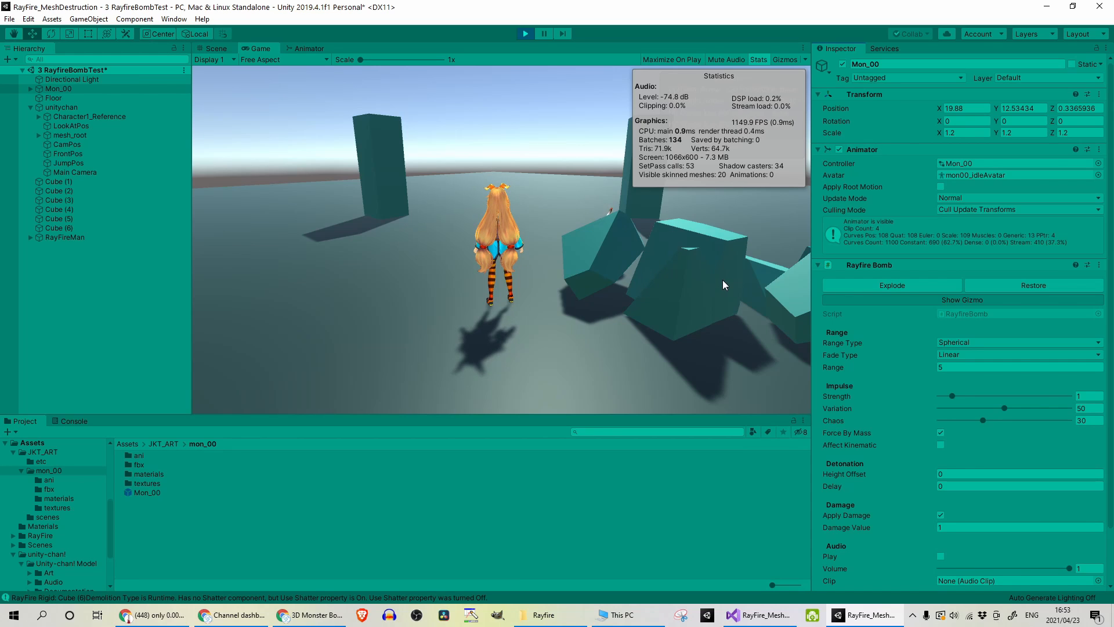
{"action": "left_click", "coordinate": [899, 290]}
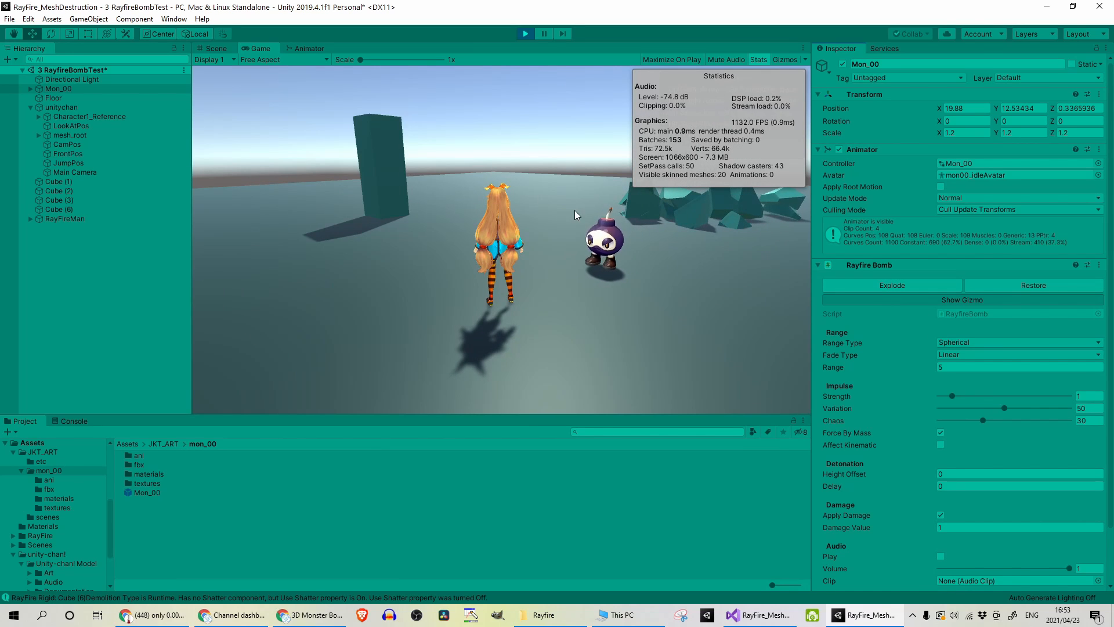
{"action": "left_click", "coordinate": [757, 59]}
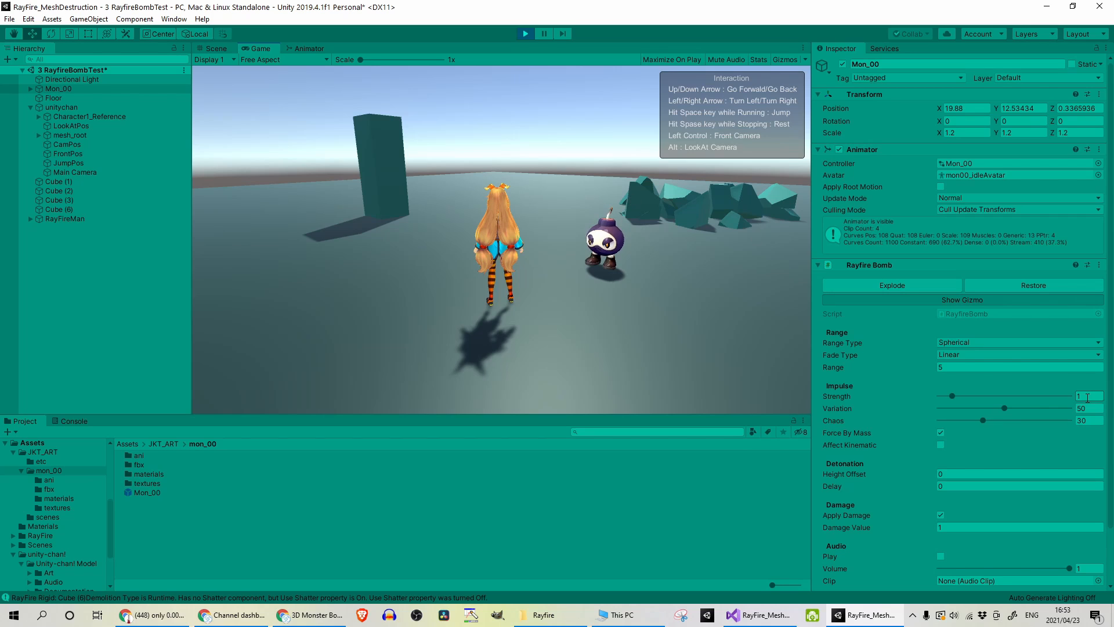
Stop play mode and delete the Mon_00 bomb from the scene
{"action": "left_click", "coordinate": [525, 33]}
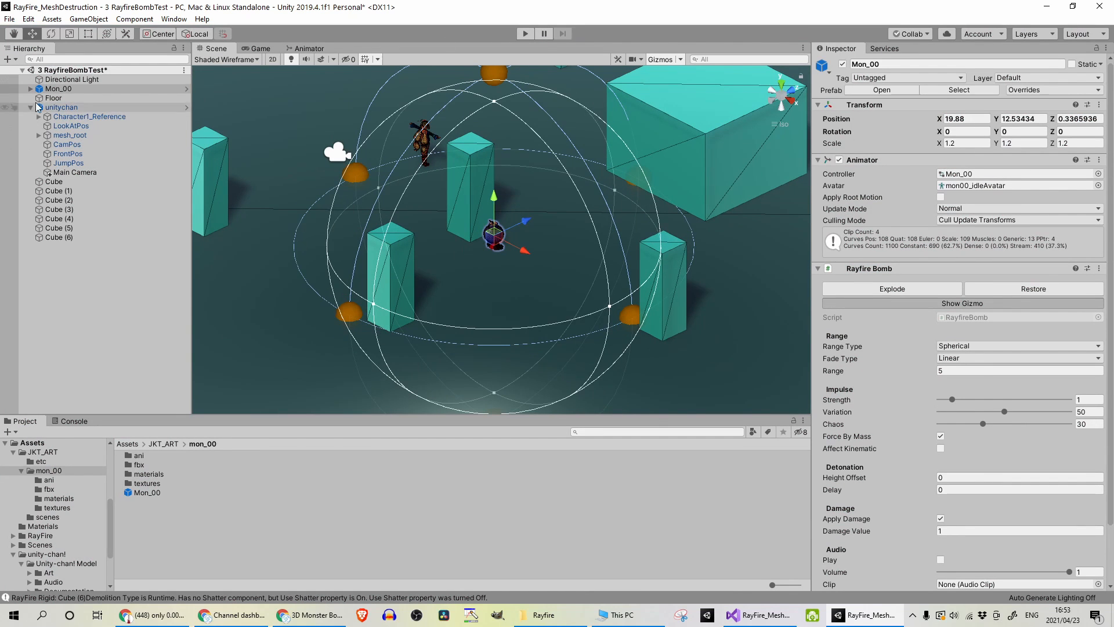
{"action": "left_click", "coordinate": [66, 90]}
{"action": "key", "text": "Delete"}
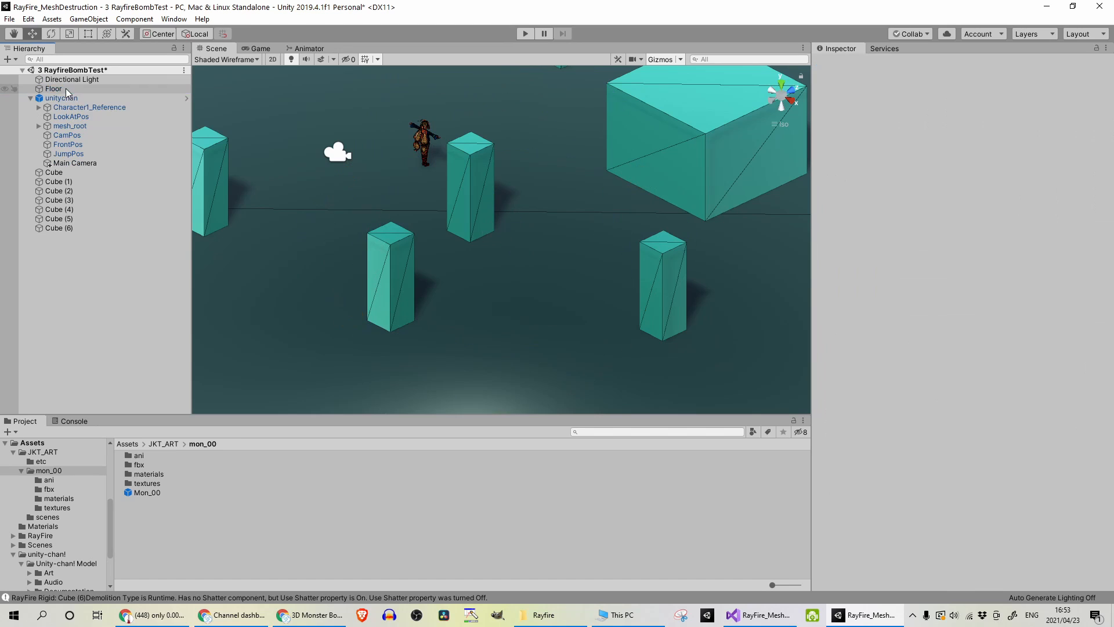
Find the Drop Bomb component on unitychan and open its DropBomb script in Visual Studio
{"action": "left_click", "coordinate": [115, 99]}
{"action": "key", "text": "f"}
{"action": "scroll", "coordinate": [999, 331], "scroll_direction": "down", "scroll_amount": 10}
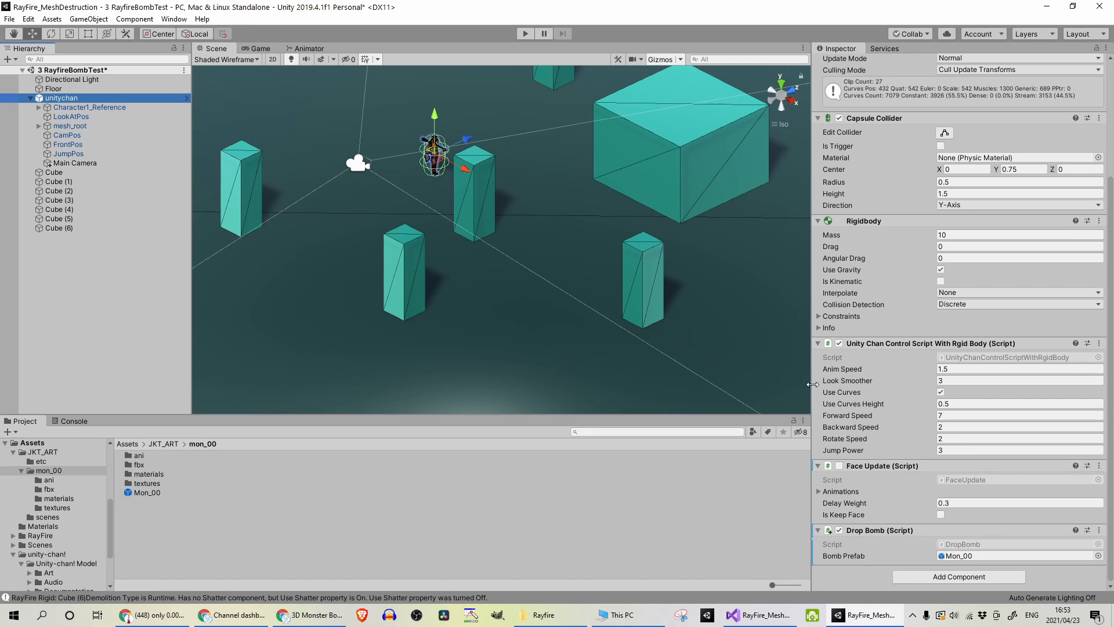
{"action": "left_click", "coordinate": [955, 544]}
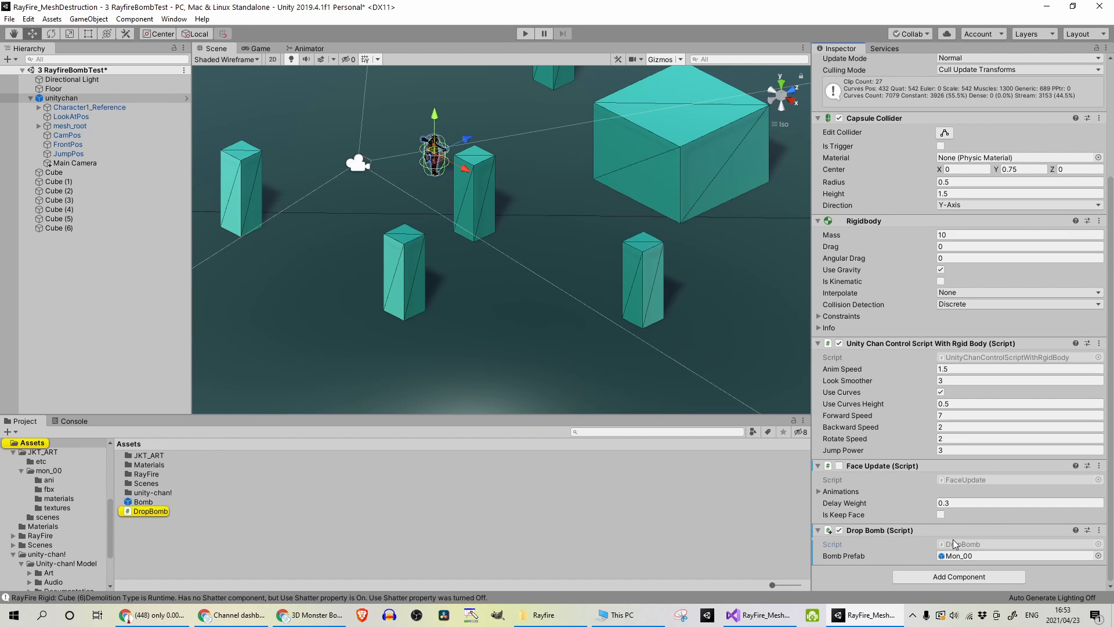
{"action": "double_click", "coordinate": [954, 544]}
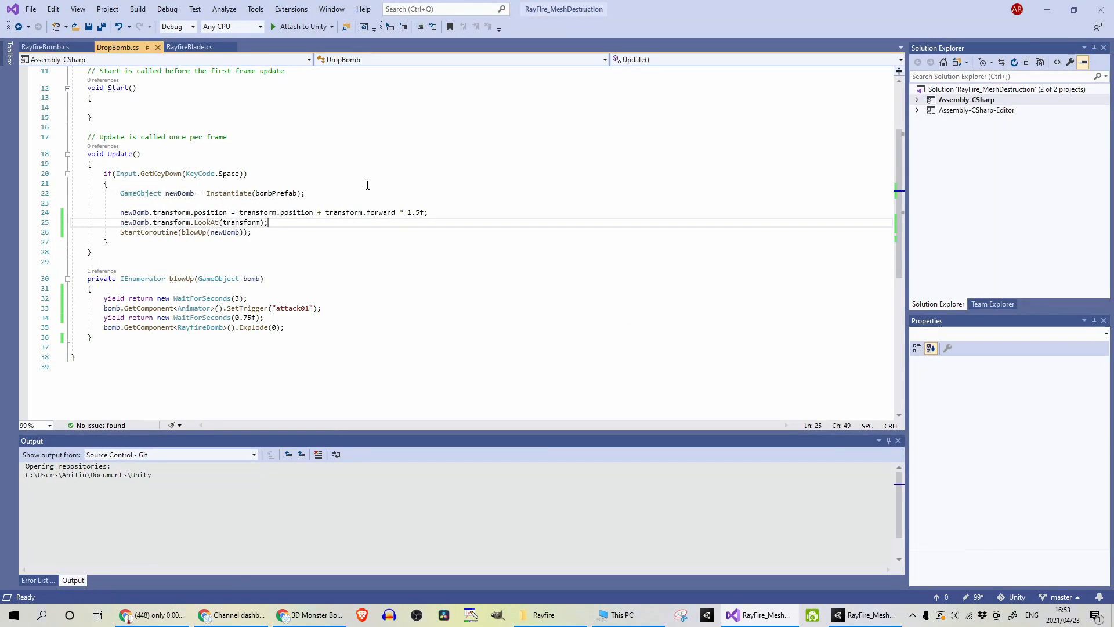
Review the script's serialized bombPrefab field and check its assigned prefab on unitychan's Drop Bomb component in Unity
{"action": "scroll", "coordinate": [367, 185], "scroll_direction": "up", "scroll_amount": 4}
{"action": "triple_click", "coordinate": [149, 156]}
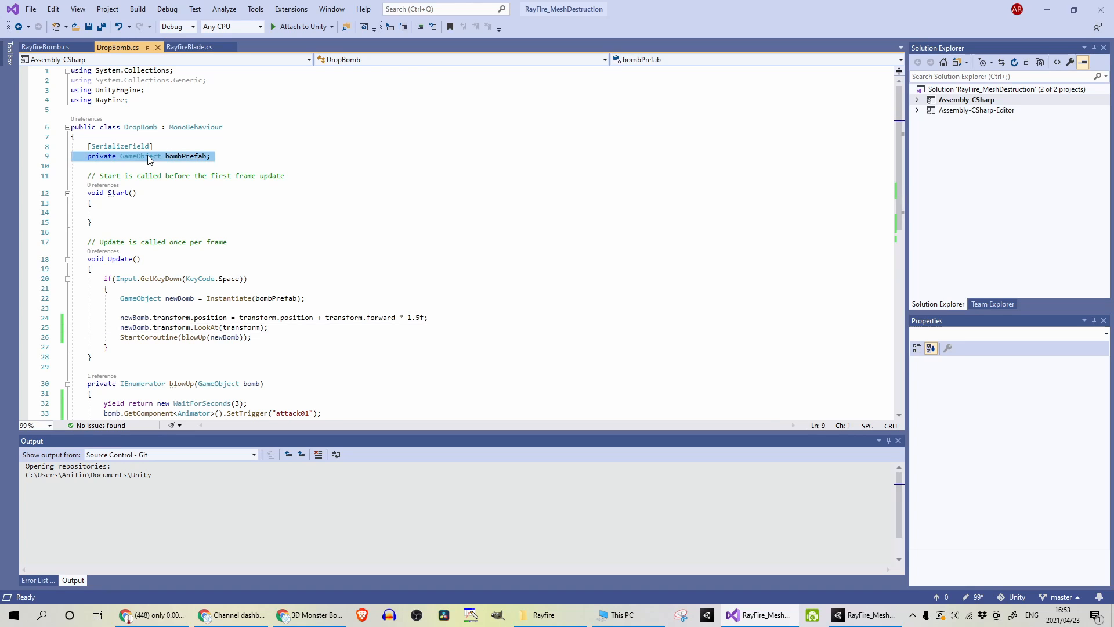
{"action": "scroll", "coordinate": [325, 204], "scroll_direction": "down", "scroll_amount": 2}
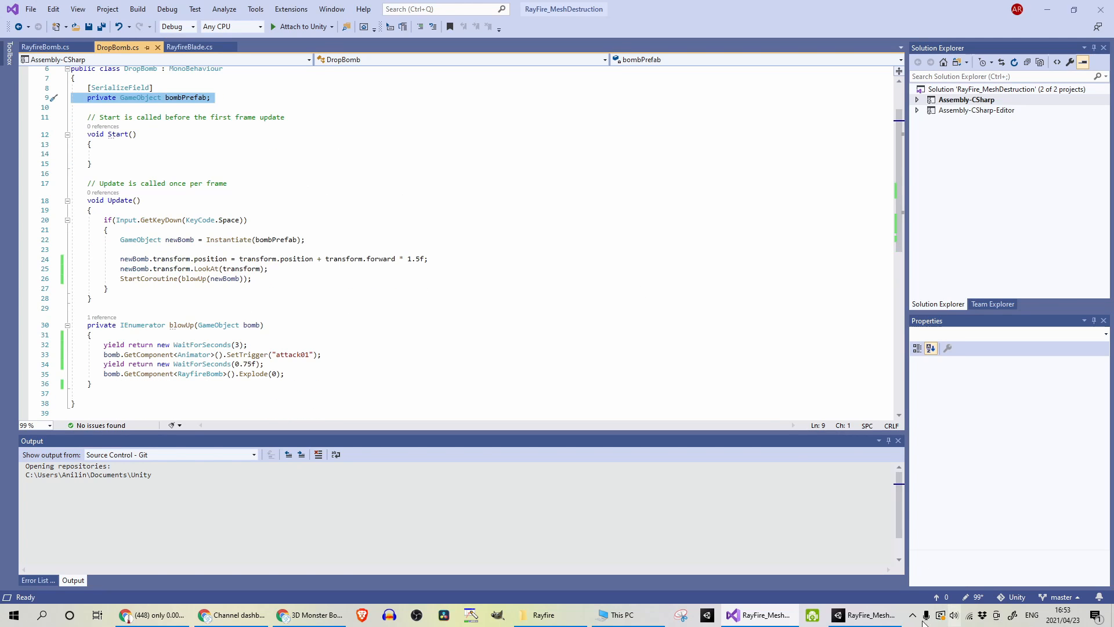
{"action": "left_click", "coordinate": [868, 614]}
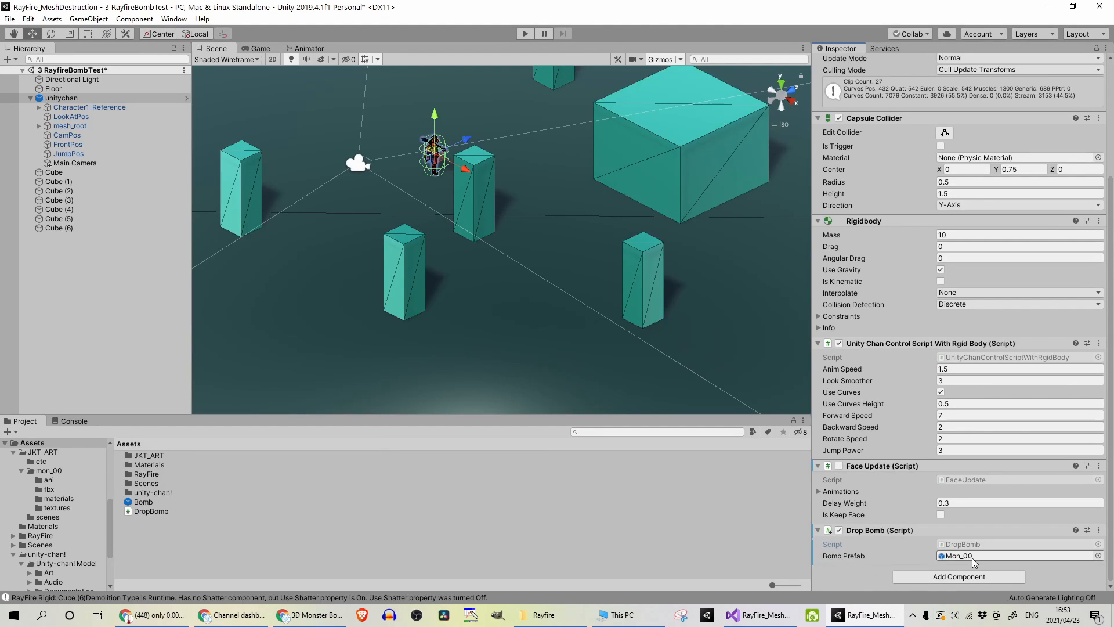
{"action": "left_click", "coordinate": [757, 614]}
In Visual Studio, review the Update method's lines that instantiate bombPrefab, position and orient newBomb, and start the blowUp coroutine
{"action": "scroll", "coordinate": [377, 206], "scroll_direction": "down", "scroll_amount": 2}
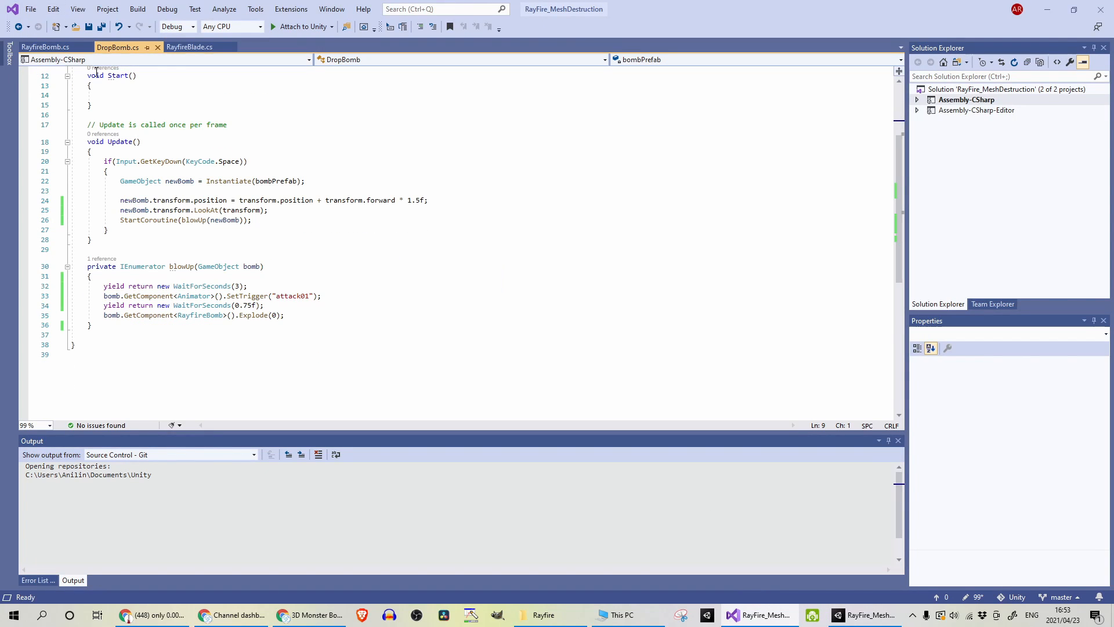
{"action": "left_click", "coordinate": [204, 192]}
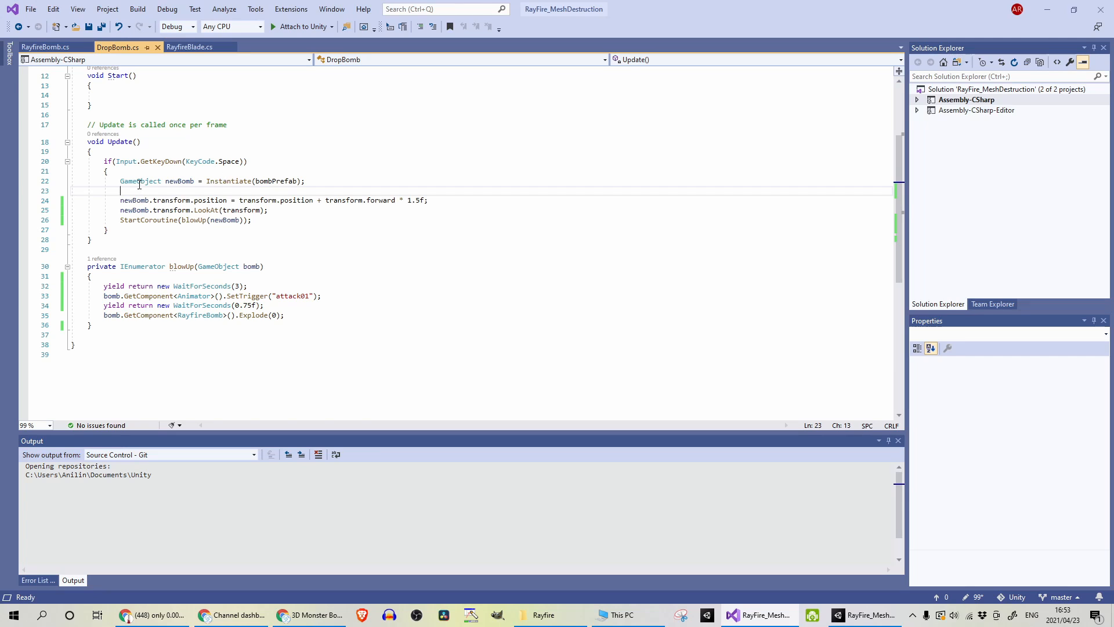
{"action": "left_click_drag", "start_coordinate": [139, 185], "coordinate": [307, 183]}
{"action": "left_click_drag", "start_coordinate": [128, 200], "coordinate": [250, 218]}
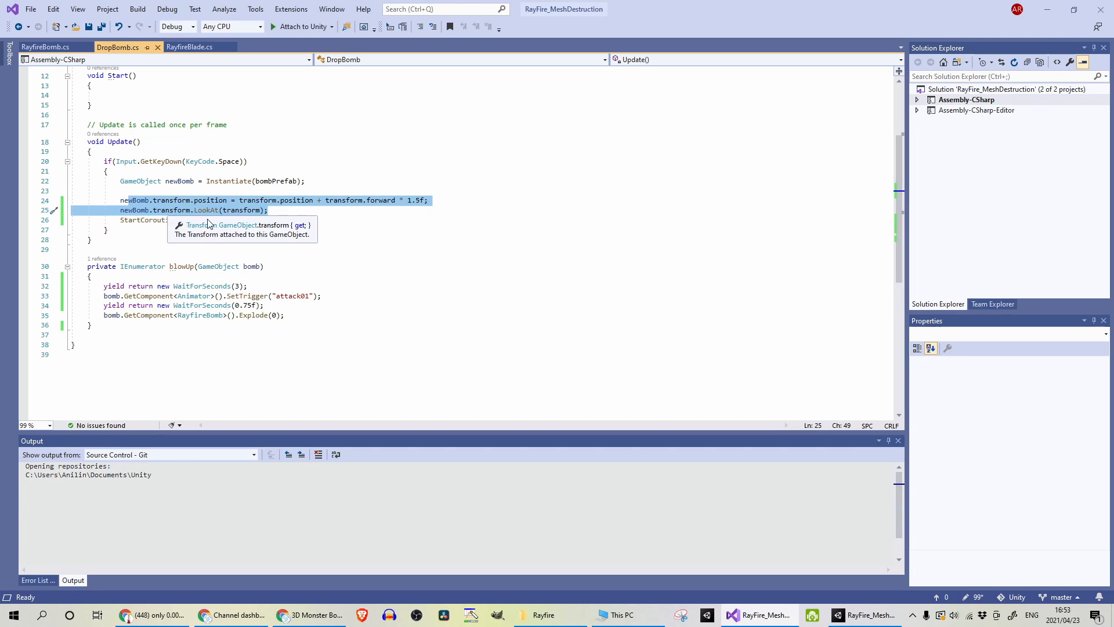
{"action": "triple_click", "coordinate": [132, 222]}
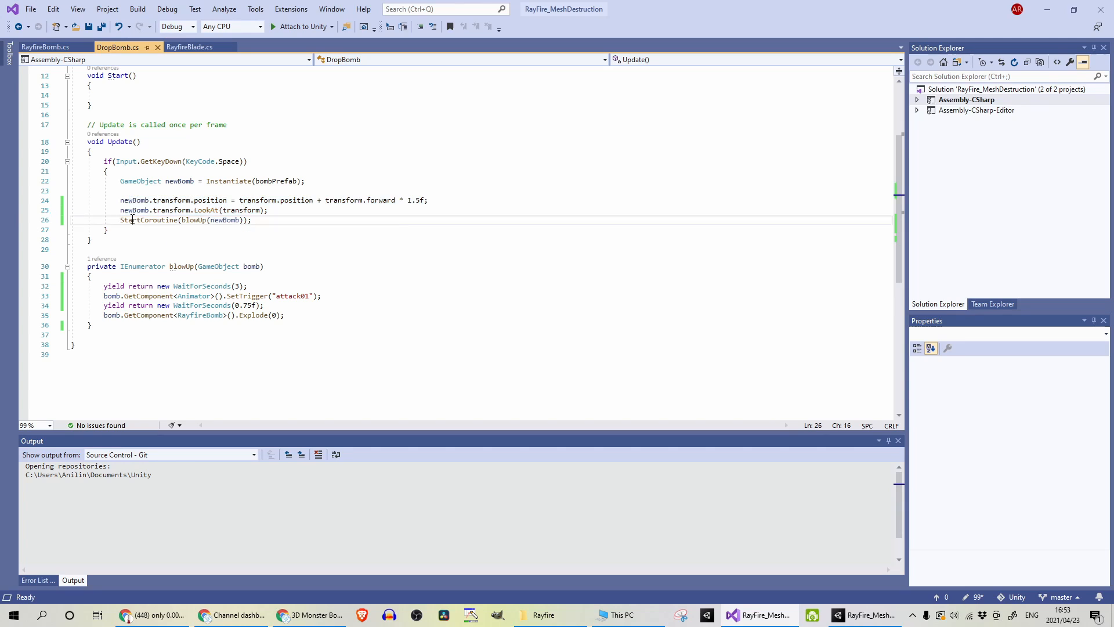
{"action": "left_click", "coordinate": [246, 230]}
Examine the blowUp coroutine's Animator call and its "attack01" trigger name
{"action": "left_click_drag", "start_coordinate": [112, 296], "coordinate": [214, 299]}
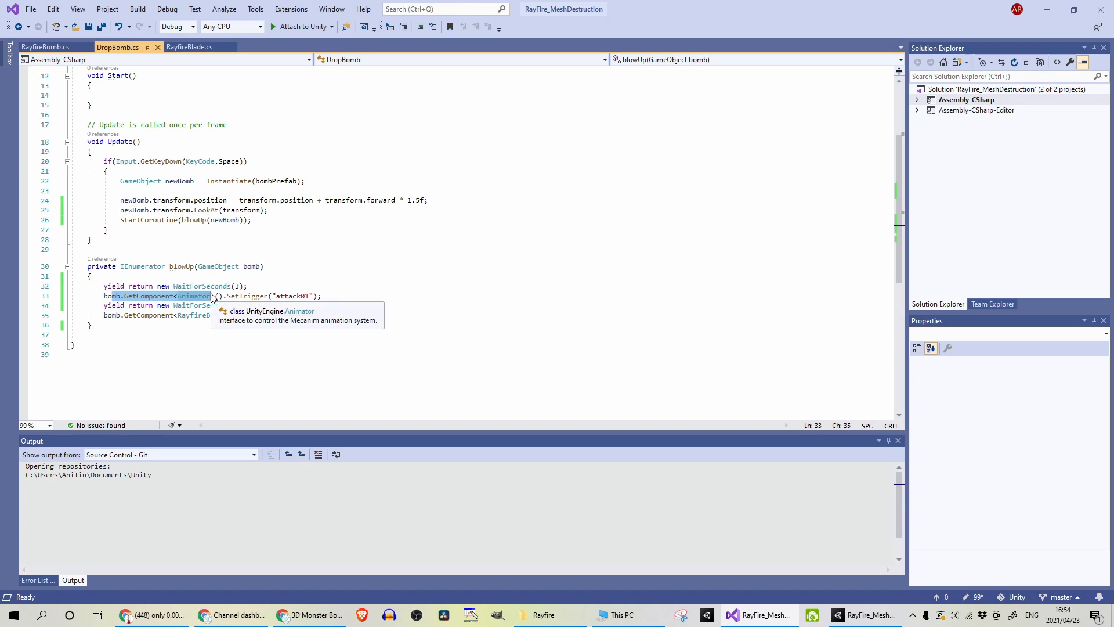
{"action": "left_click", "coordinate": [211, 297]}
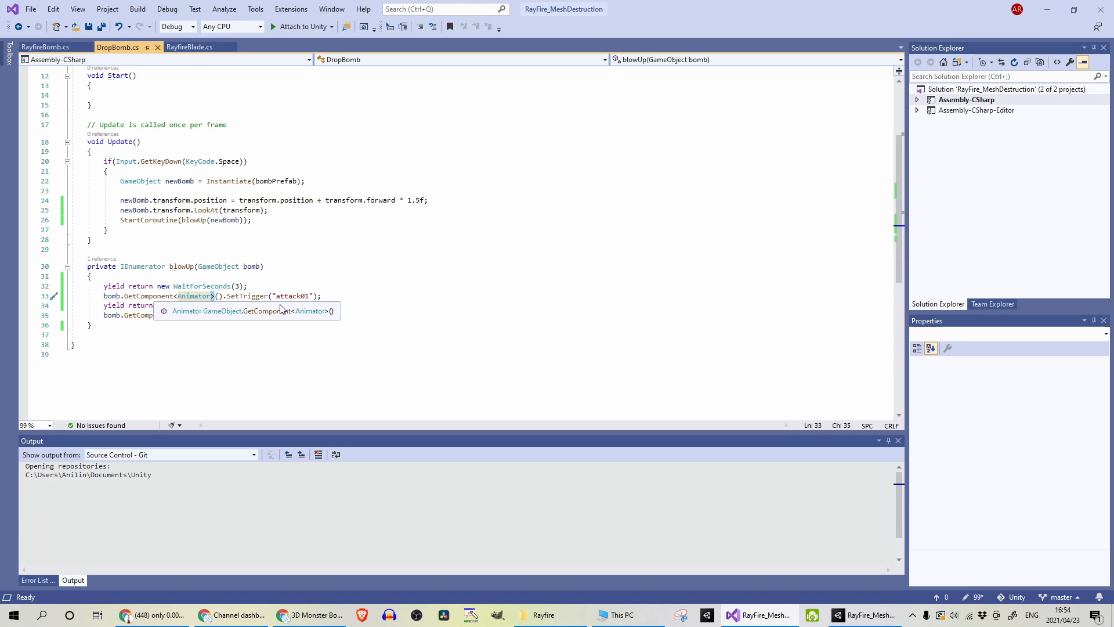
{"action": "double_click", "coordinate": [299, 296]}
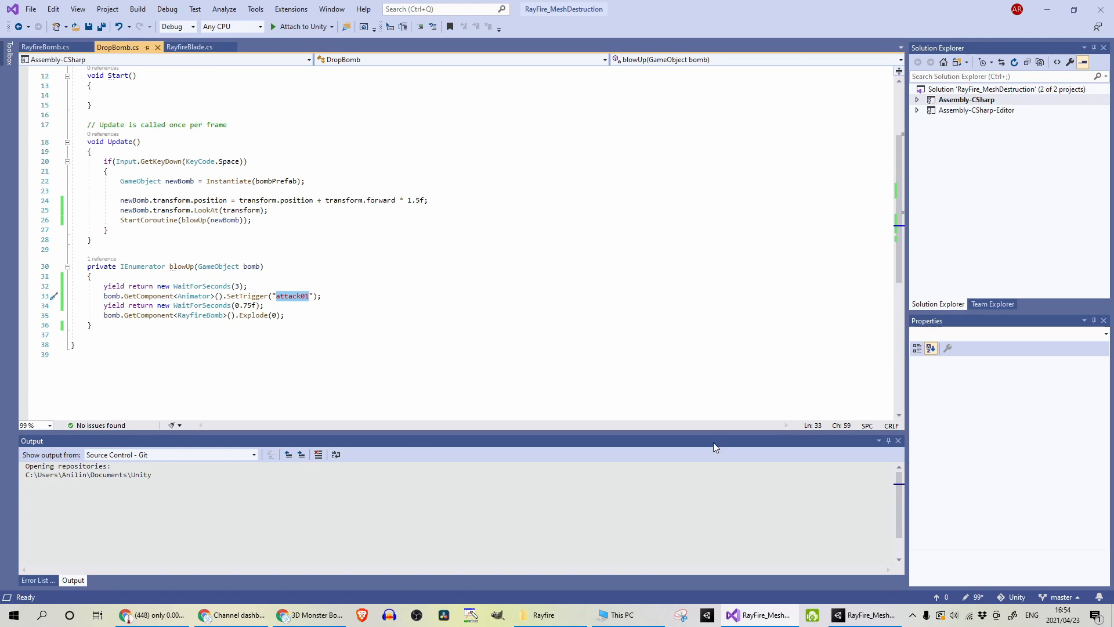
Switch to Unity and play-test dropping one Mon_00 bomb near the large cube, then stop play mode
{"action": "left_click", "coordinate": [864, 614]}
{"action": "left_click", "coordinate": [524, 35]}
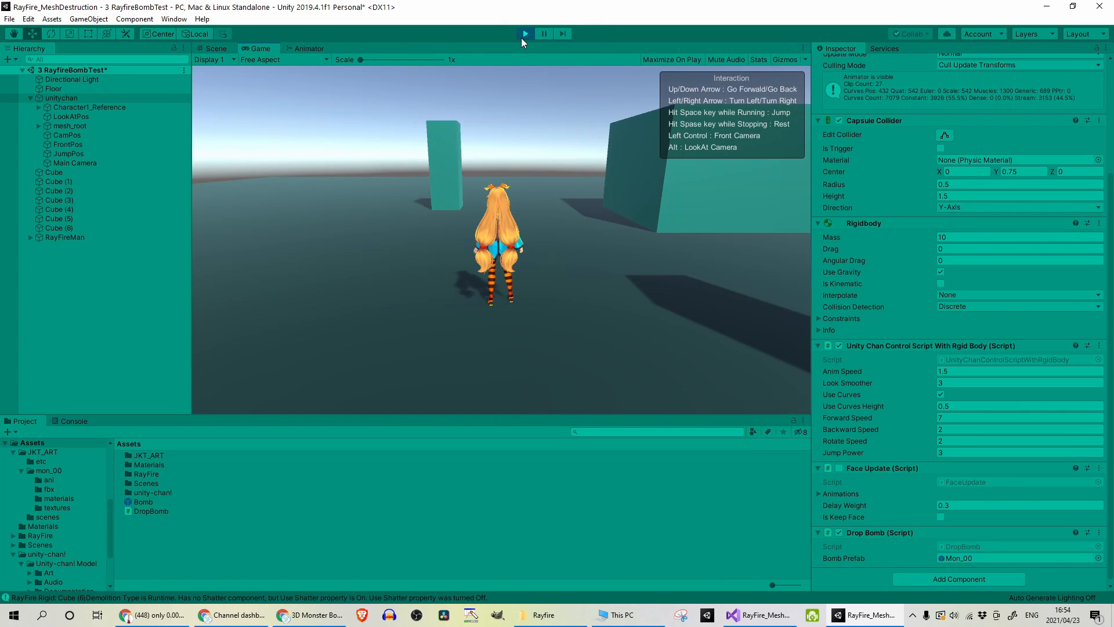
{"action": "key", "text": "Right"}
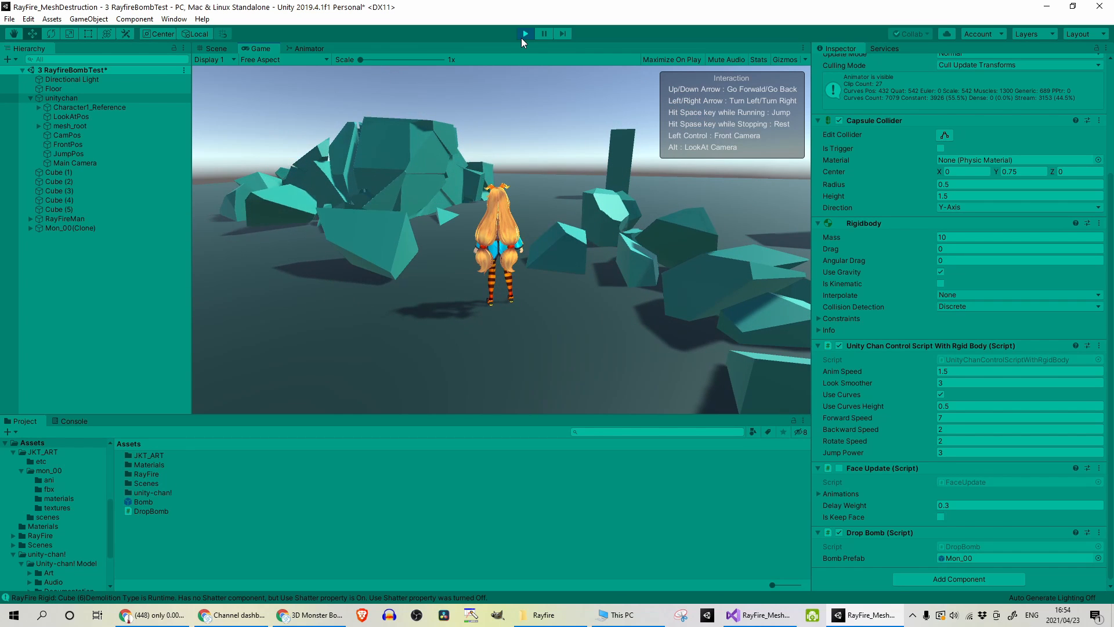
{"action": "left_click", "coordinate": [521, 37]}
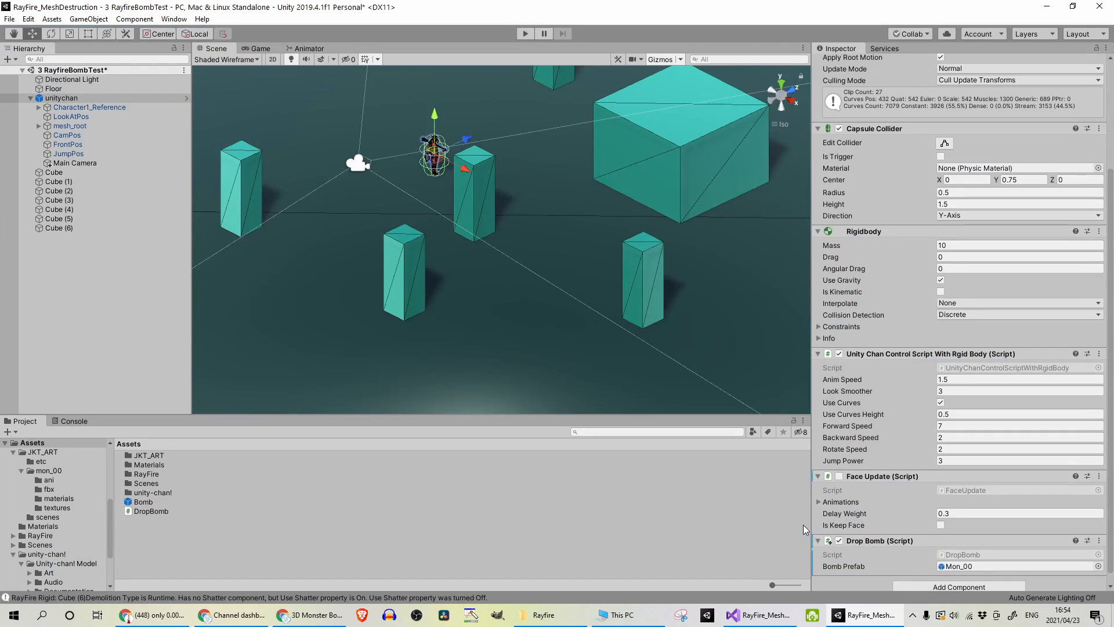
Return to Visual Studio and review the "attack01" trigger line and the 0.75f wait in the blowUp coroutine
{"action": "key", "text": "alt+Tab"}
{"action": "left_click_drag", "start_coordinate": [324, 296], "coordinate": [104, 296]}
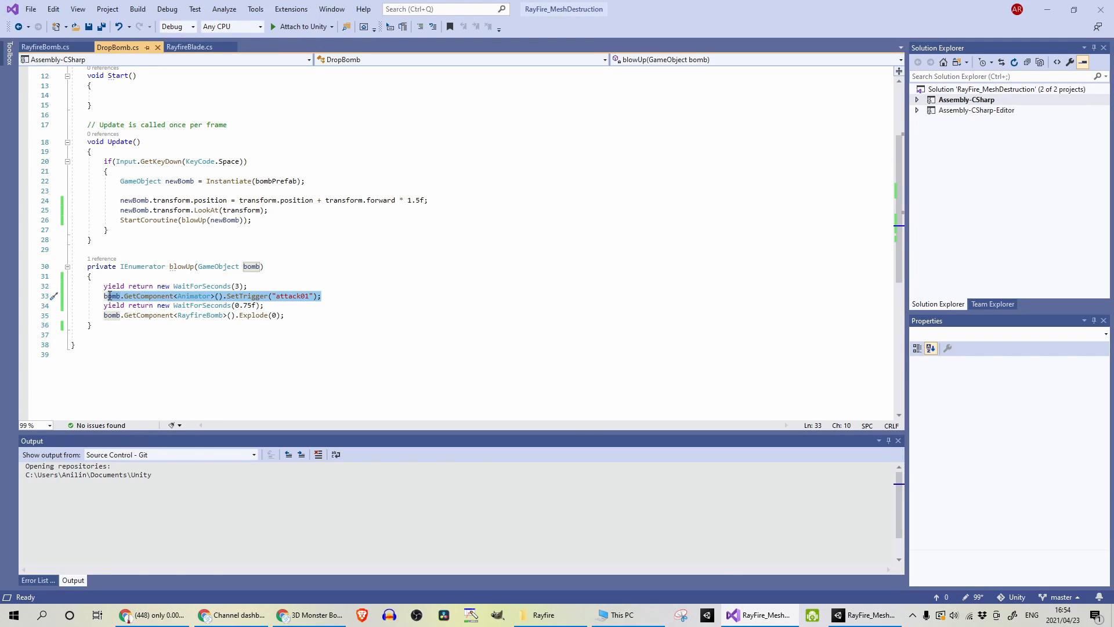
{"action": "triple_click", "coordinate": [182, 308]}
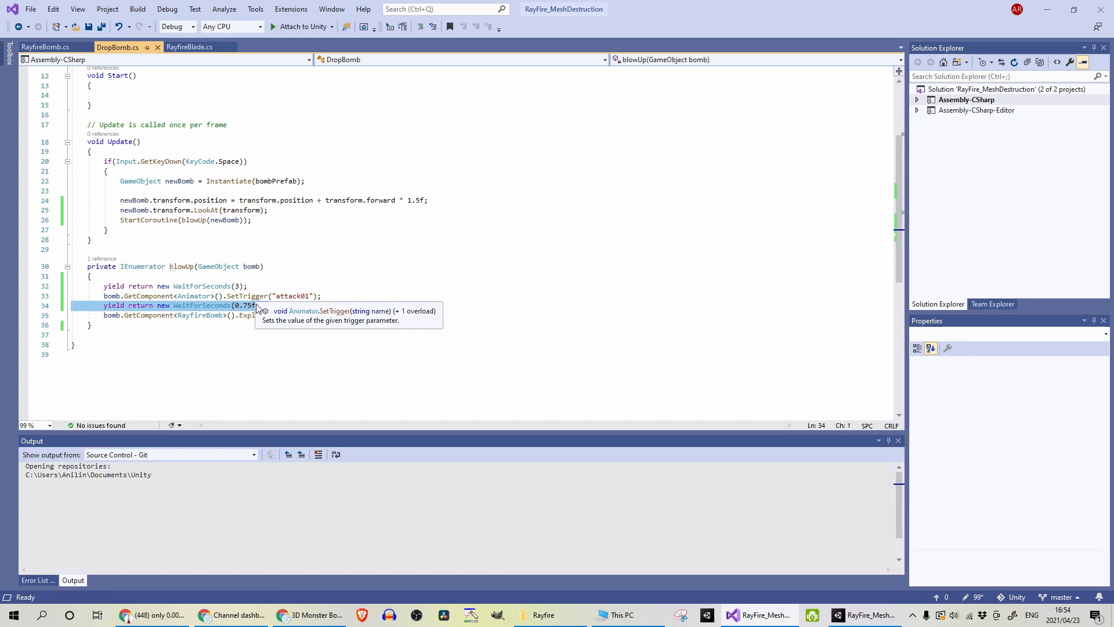
{"action": "left_click", "coordinate": [235, 304]}
{"action": "left_click_drag", "start_coordinate": [236, 305], "coordinate": [256, 306]}
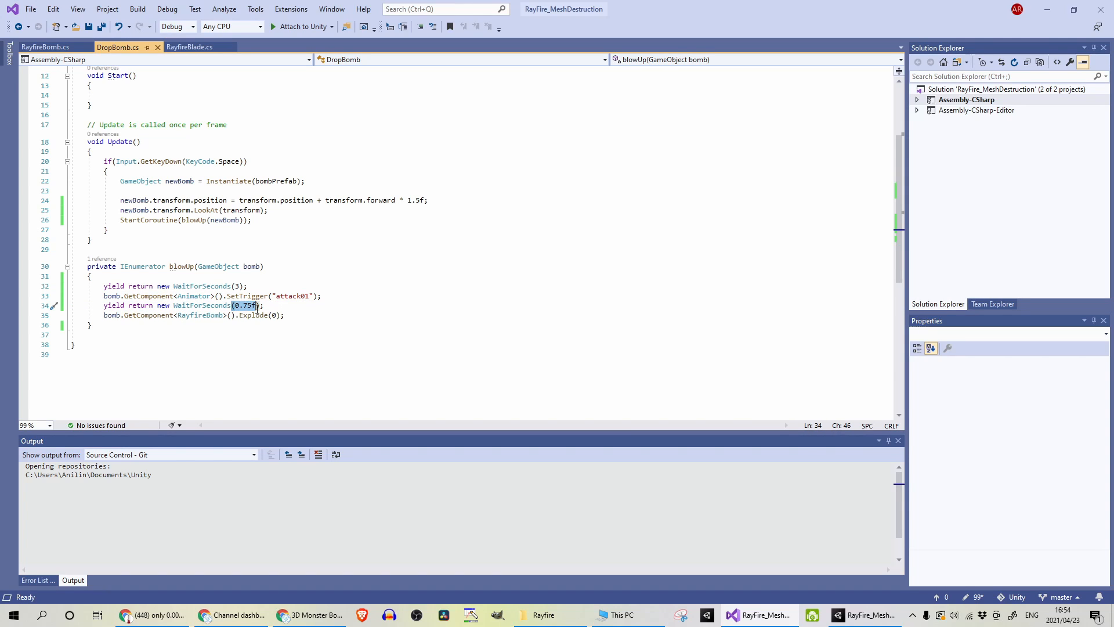
{"action": "left_click", "coordinate": [243, 306]}
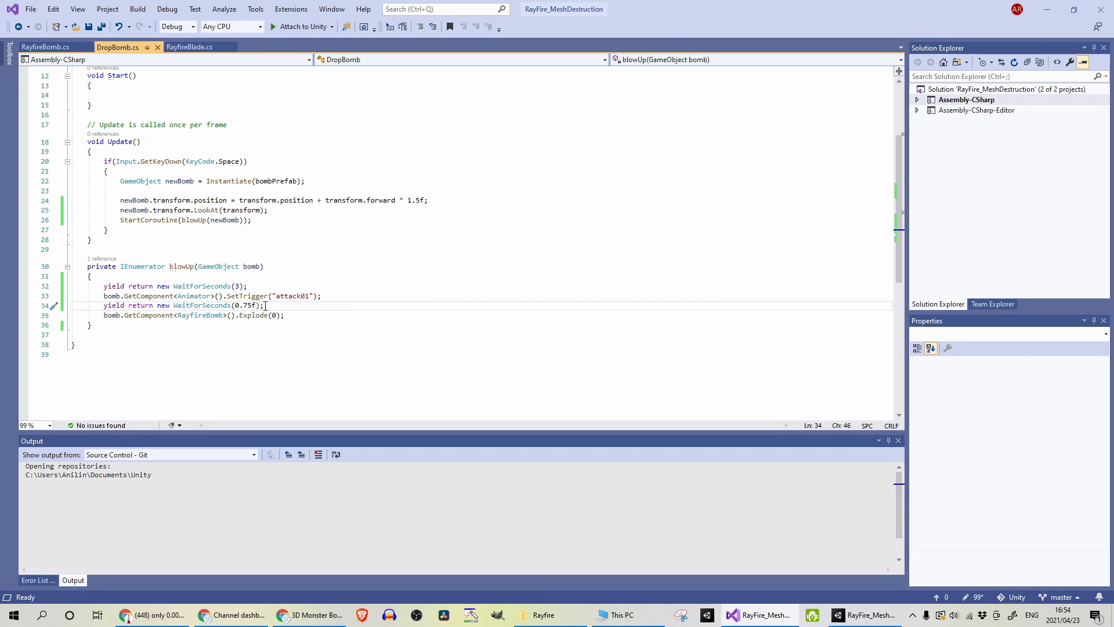
{"action": "left_click_drag", "start_coordinate": [266, 306], "coordinate": [107, 306]}
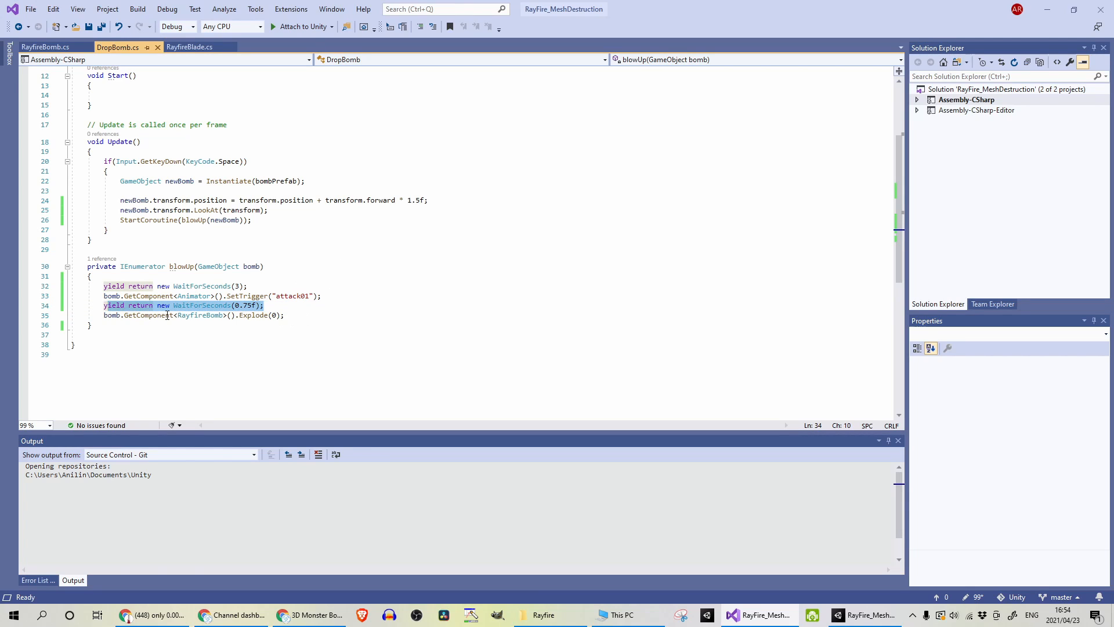
Examine the RayfireBomb Explode(0) call, its argument, and the blowUp coroutine's overall structure
{"action": "left_click", "coordinate": [146, 316]}
{"action": "triple_click", "coordinate": [213, 315]}
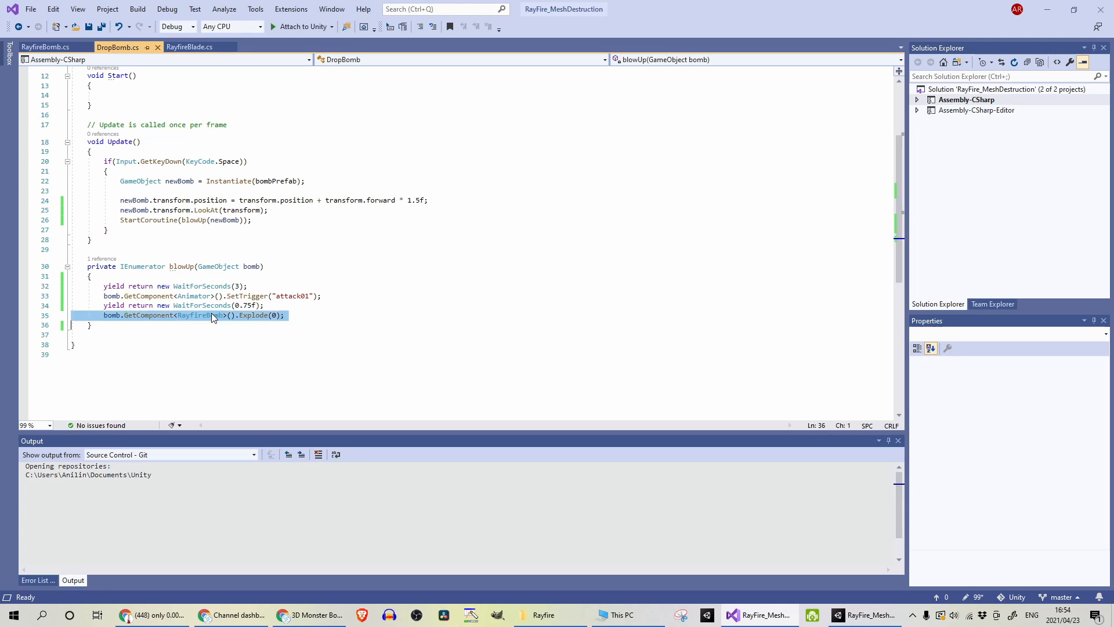
{"action": "double_click", "coordinate": [213, 316]}
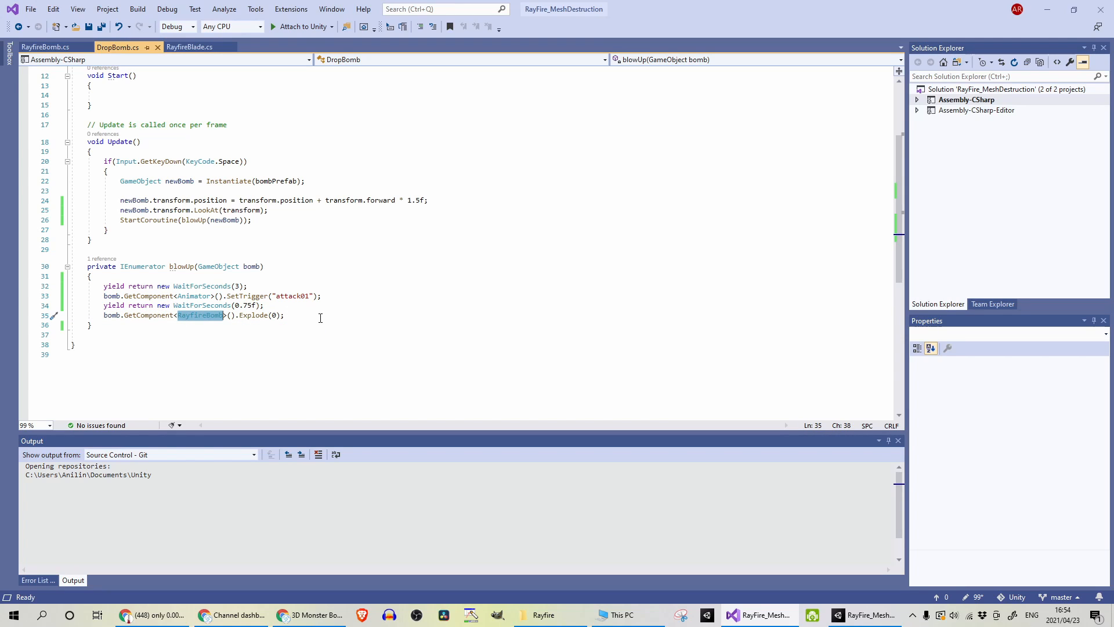
{"action": "double_click", "coordinate": [258, 317]}
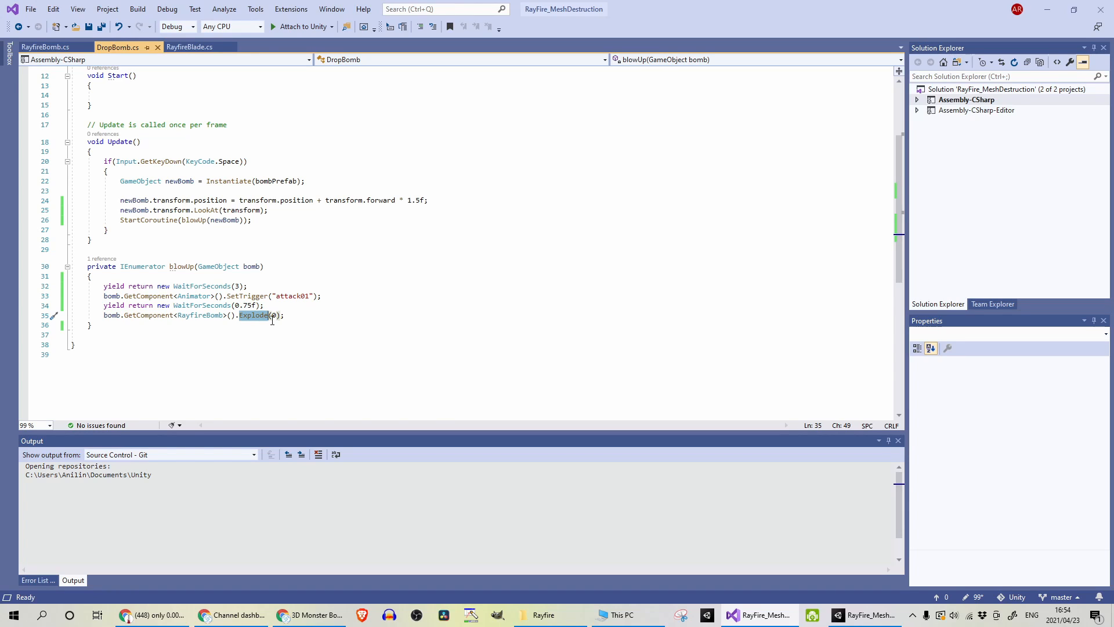
{"action": "left_click", "coordinate": [272, 317]}
{"action": "double_click", "coordinate": [273, 315]}
{"action": "left_click", "coordinate": [150, 275]}
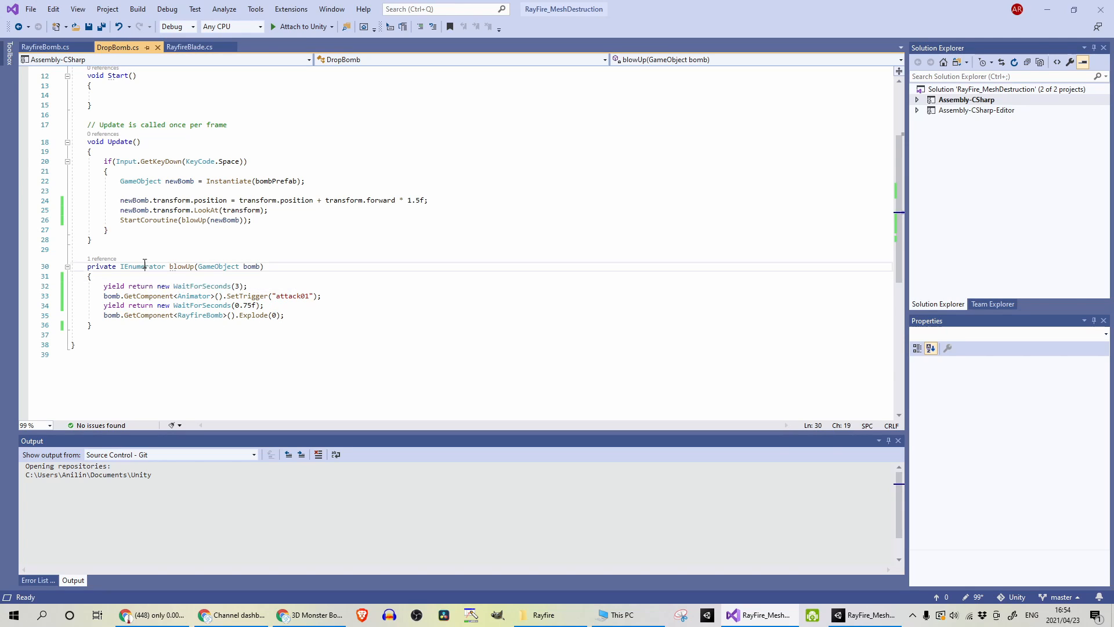
{"action": "left_click_drag", "start_coordinate": [144, 266], "coordinate": [194, 306]}
{"action": "left_click", "coordinate": [370, 230]}
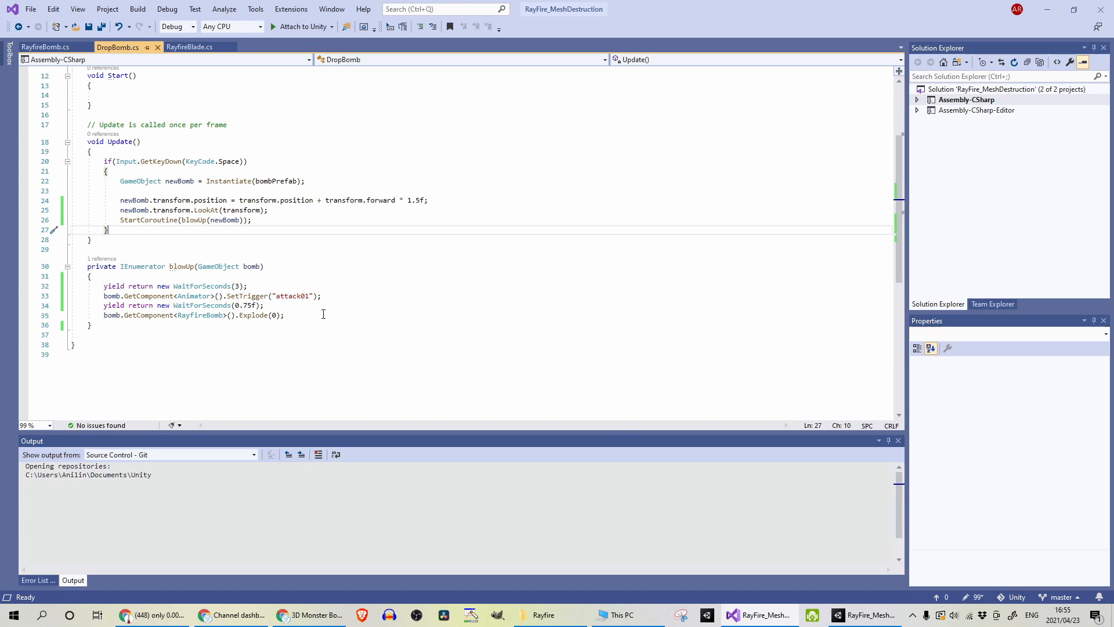
Switch to Unity, enter play mode, and run unitychan around the large cube and pillars, dropping four Mon_00 bombs
{"action": "left_click", "coordinate": [883, 618]}
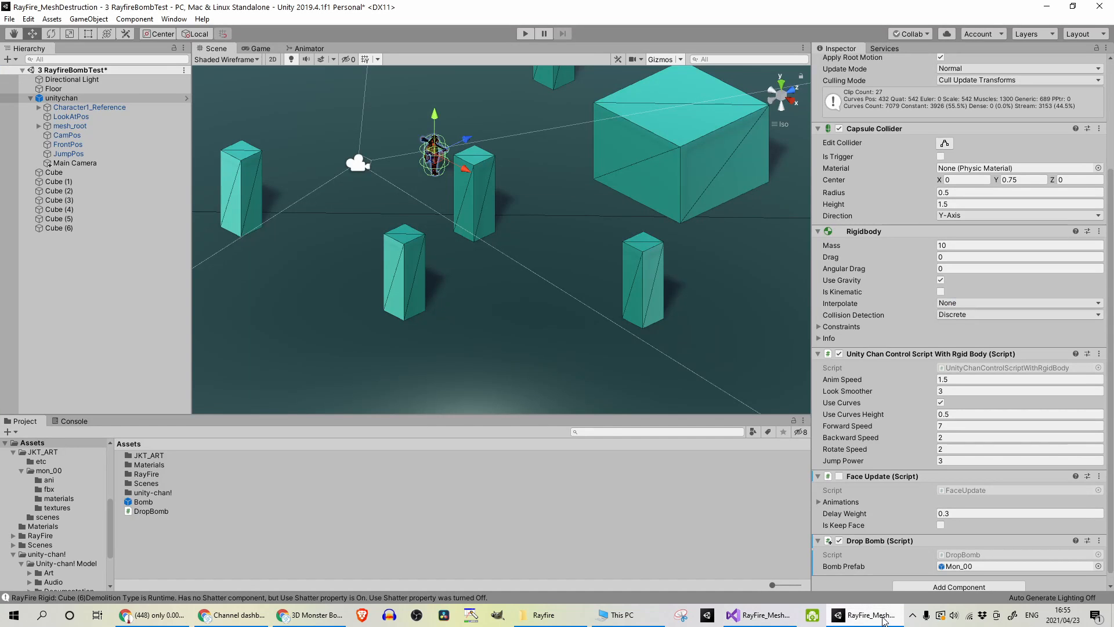
{"action": "left_click", "coordinate": [526, 34]}
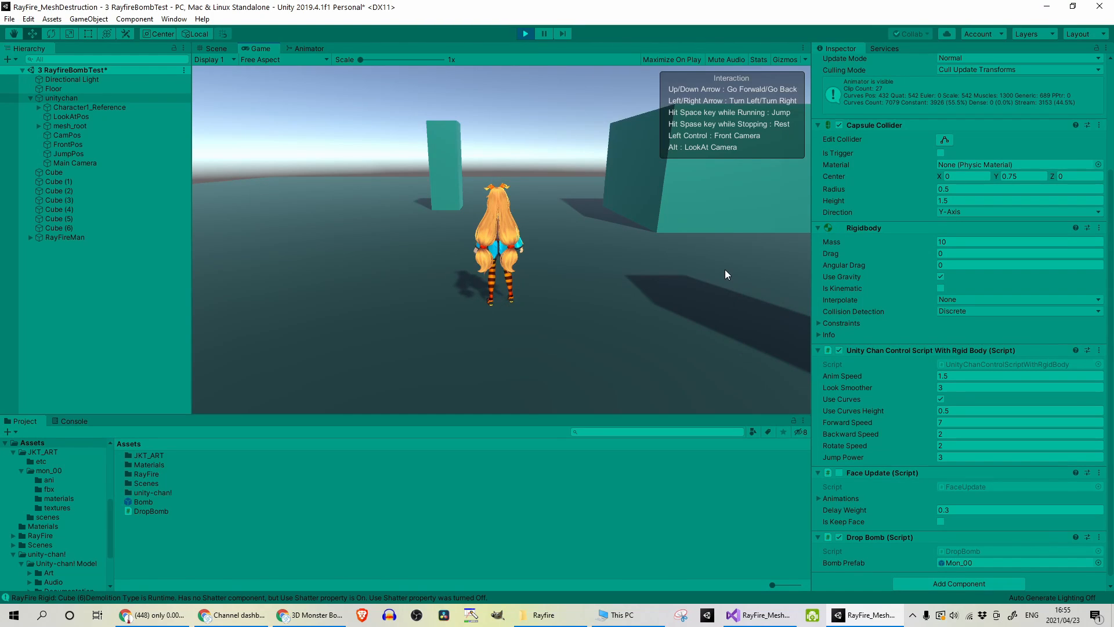
{"action": "key", "text": "Right"}
{"action": "key", "text": "space"}
{"action": "key", "text": "Left"}
{"action": "key", "text": "space"}
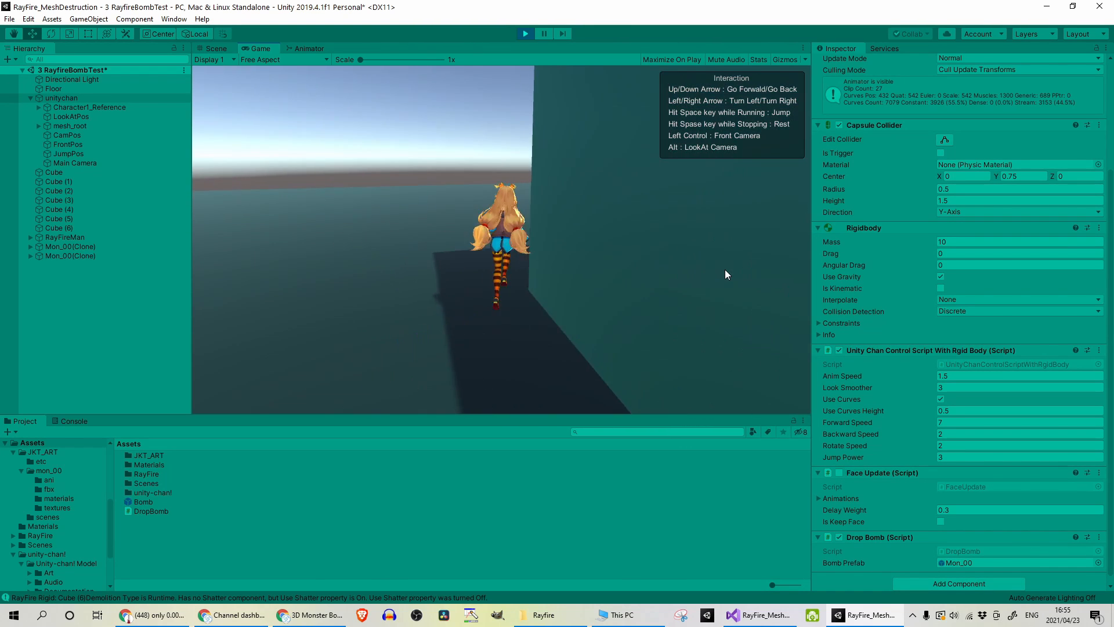
{"action": "key", "text": "space"}
{"action": "key", "text": "Right"}
{"action": "key", "text": "space"}
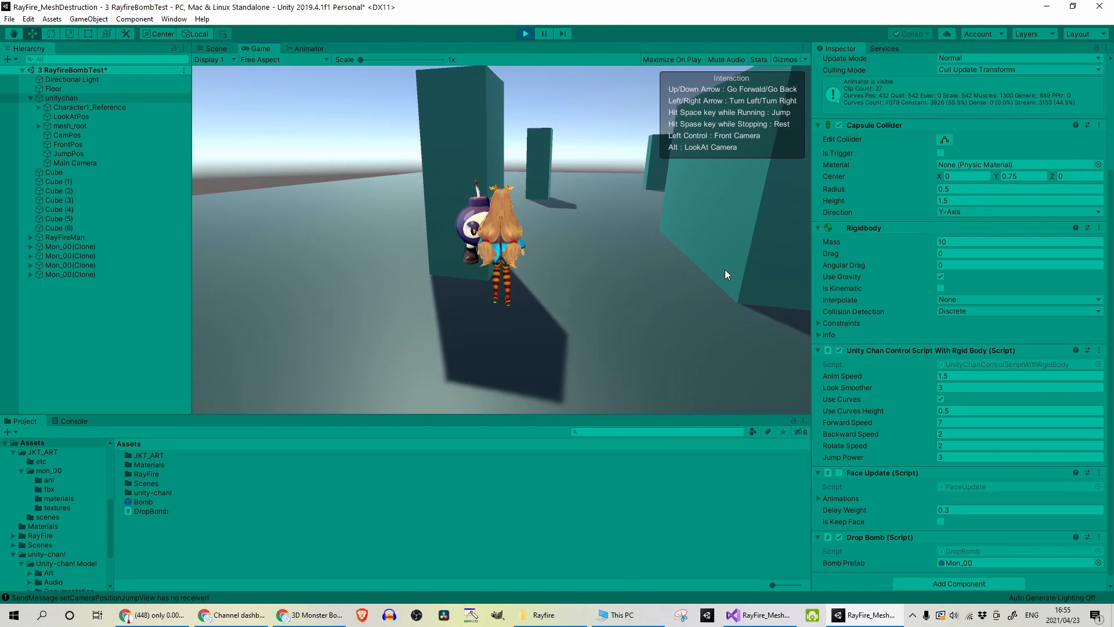
Steer unitychan around the explosions, drop two more bombs among the debris, and stop play mode
{"action": "key", "text": "Down"}
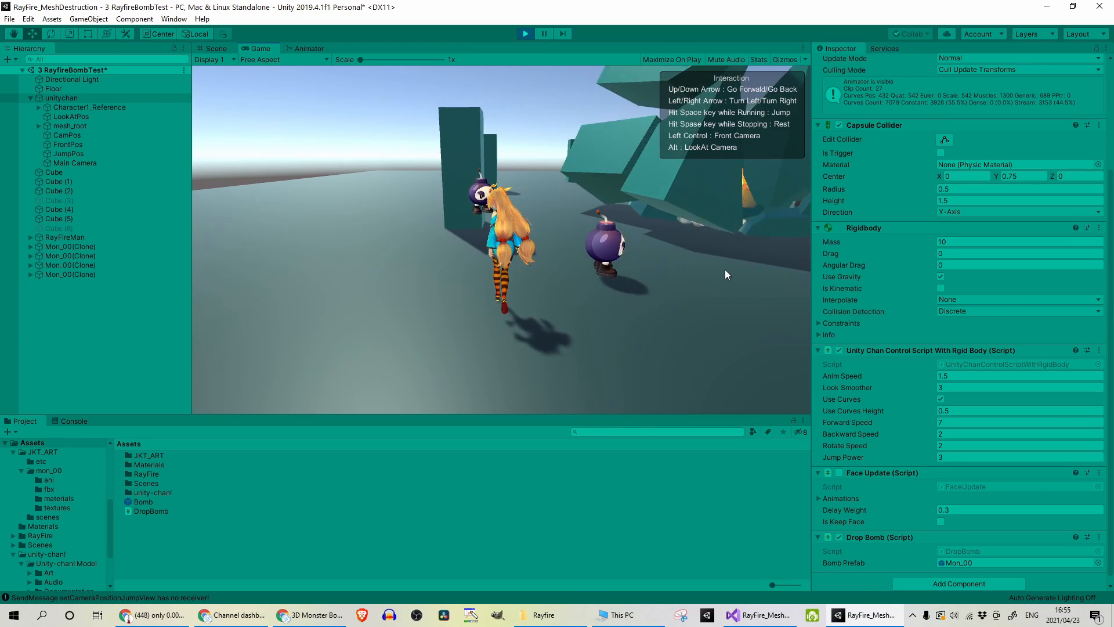
{"action": "key", "text": "Up"}
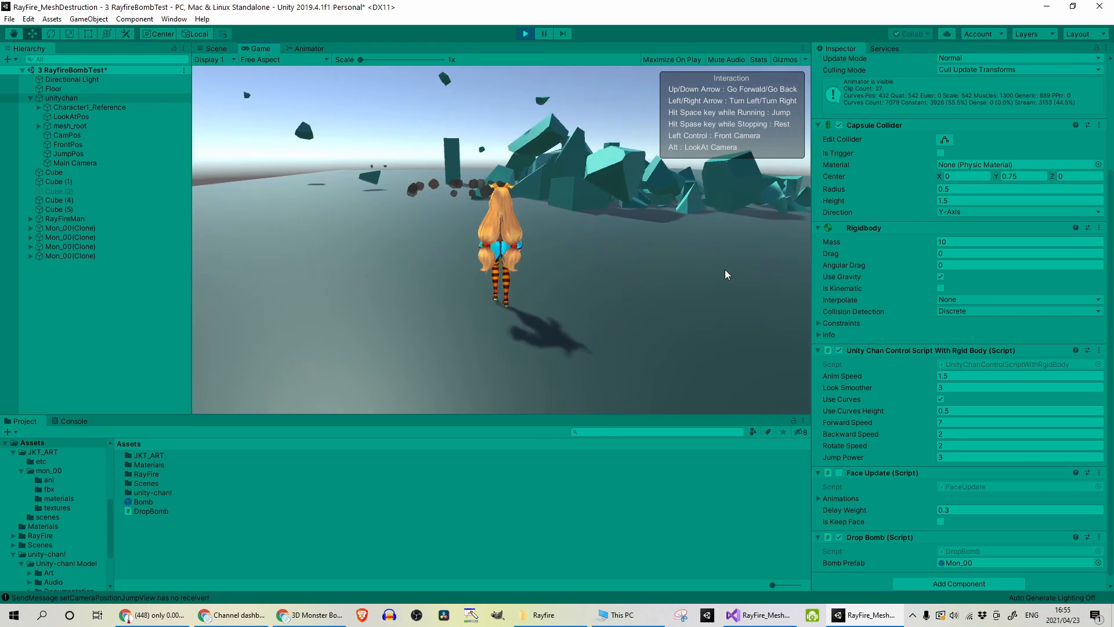
{"action": "key", "text": "Right"}
{"action": "key", "text": "Left"}
{"action": "key", "text": "space"}
{"action": "key", "text": "space"}
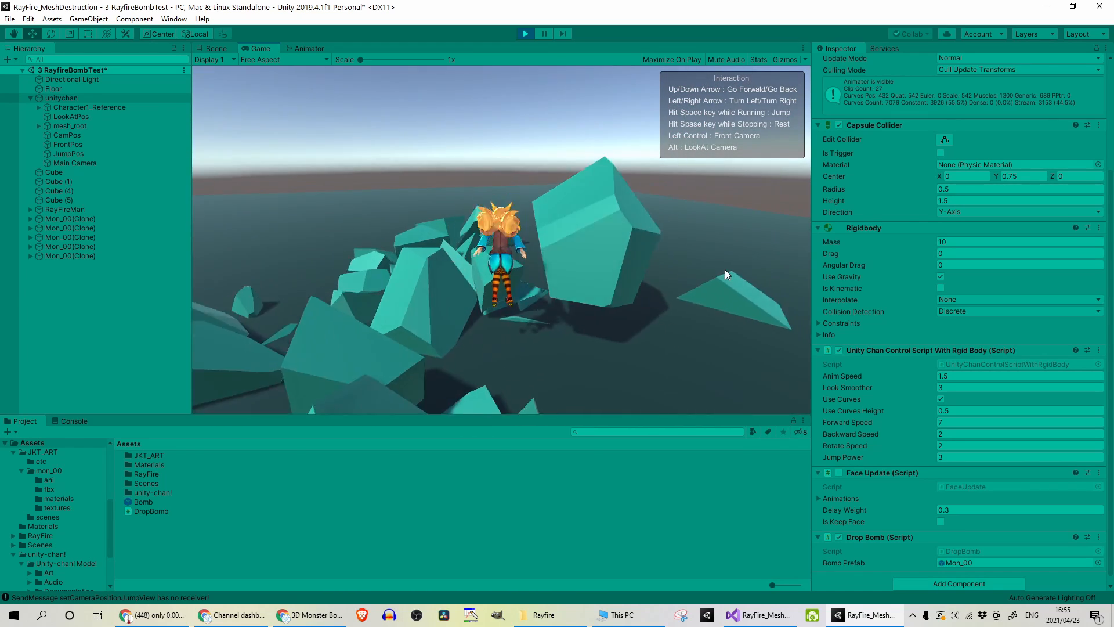
{"action": "key", "text": "Right"}
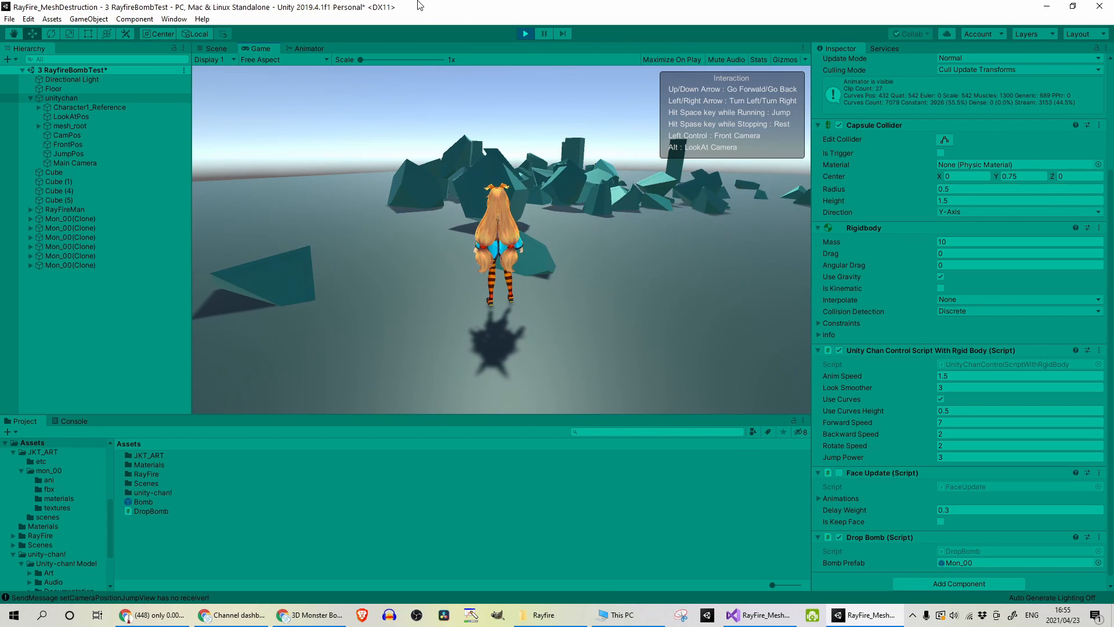
{"action": "left_click", "coordinate": [525, 33]}
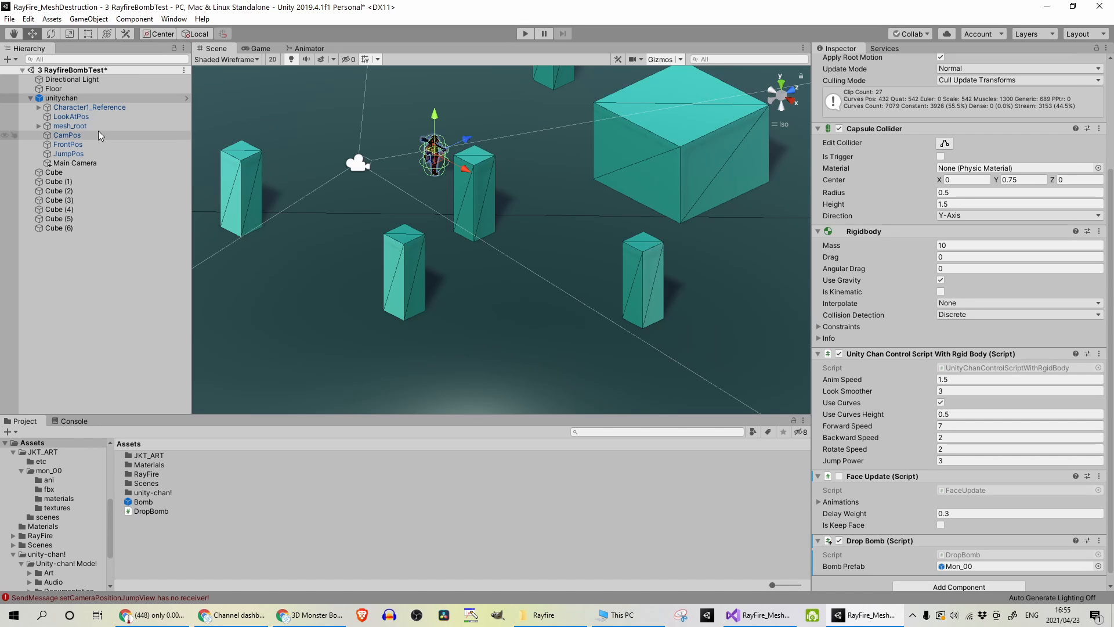
Select the pillar Cube beside unitychan and review its Rayfire Rigid physics, limitations and mesh demolition settings
{"action": "left_click", "coordinate": [681, 152]}
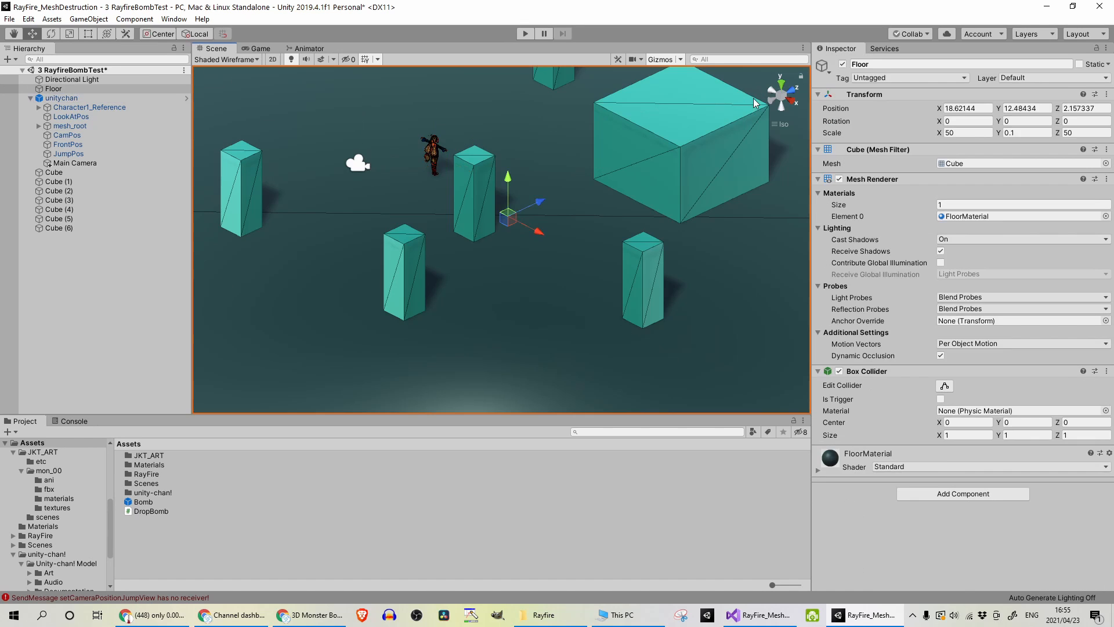
{"action": "left_click", "coordinate": [481, 180]}
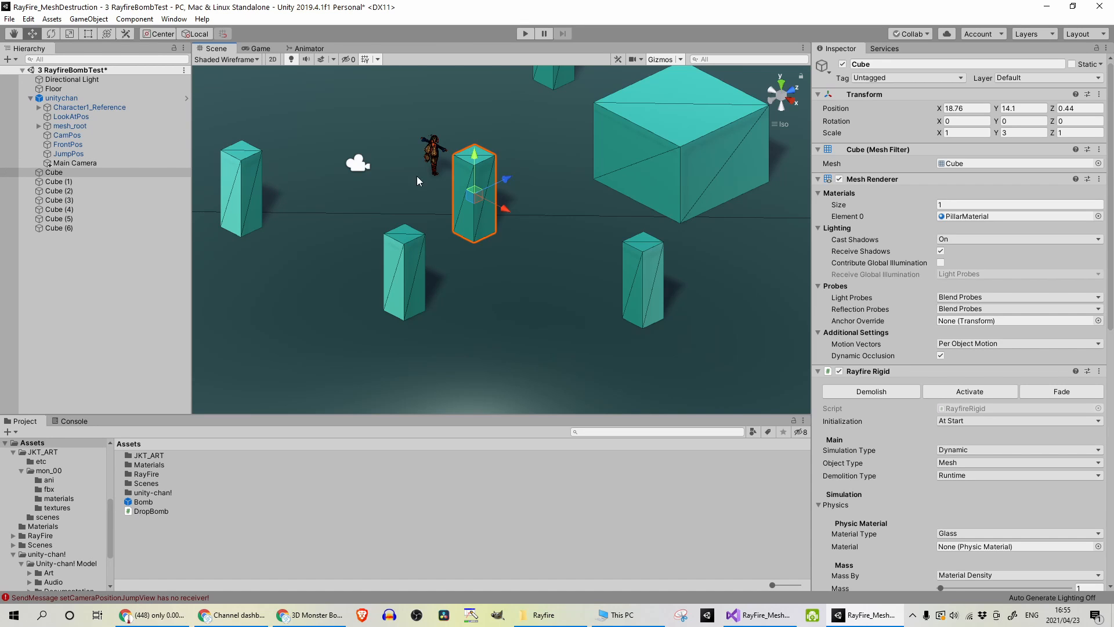
{"action": "scroll", "coordinate": [930, 249], "scroll_direction": "down", "scroll_amount": 5}
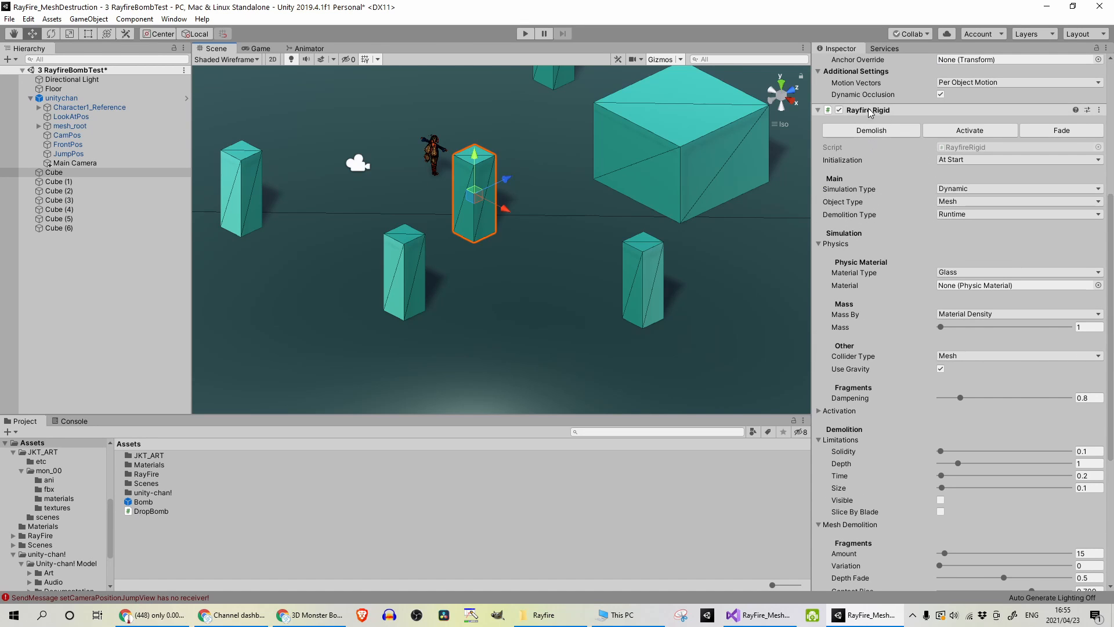
{"action": "scroll", "coordinate": [950, 257], "scroll_direction": "down", "scroll_amount": 5}
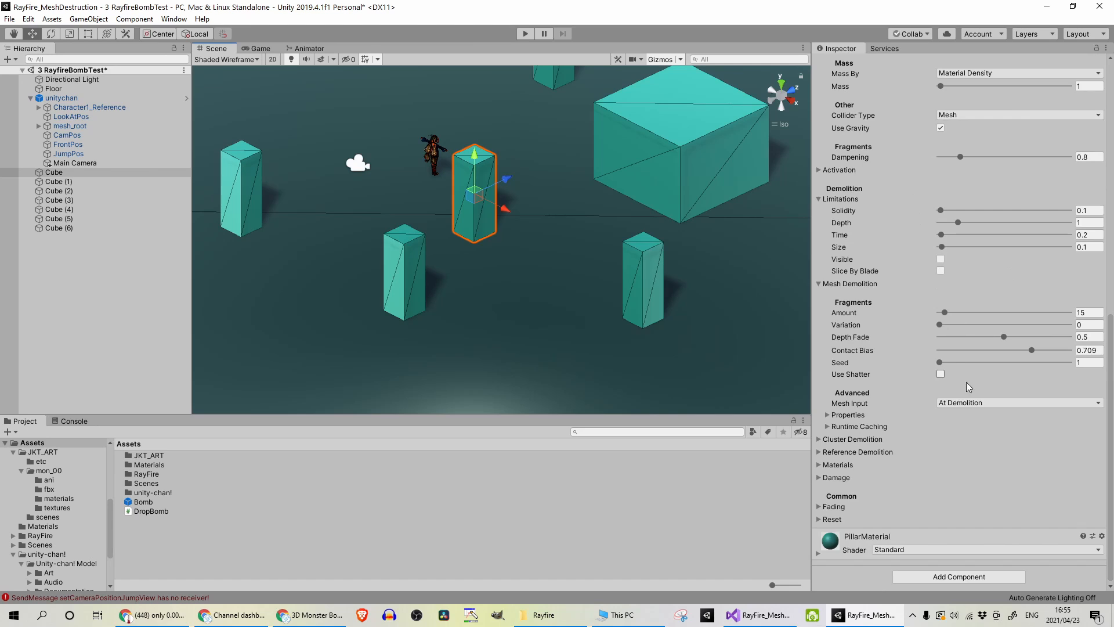
{"action": "scroll", "coordinate": [935, 377], "scroll_direction": "up", "scroll_amount": 2}
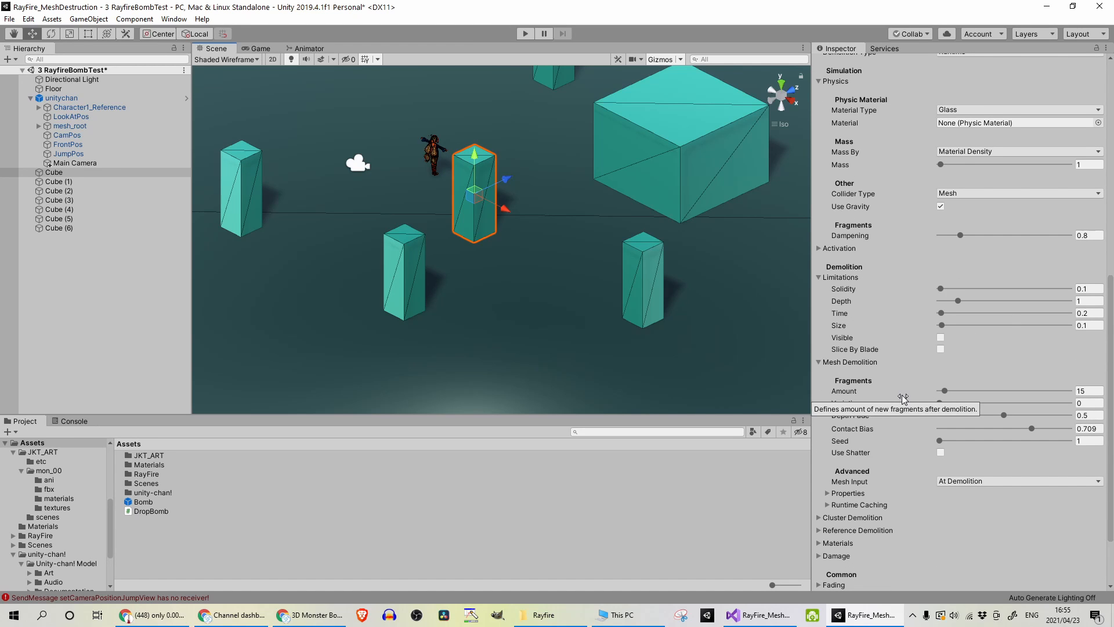
Select the large Cube (6) and inspect it from several angles alongside its Rayfire Rigid settings
{"action": "middle_click_drag", "start_coordinate": [575, 204], "coordinate": [387, 285]}
{"action": "right_click_drag", "start_coordinate": [515, 256], "coordinate": [426, 224]}
{"action": "left_click", "coordinate": [577, 200]}
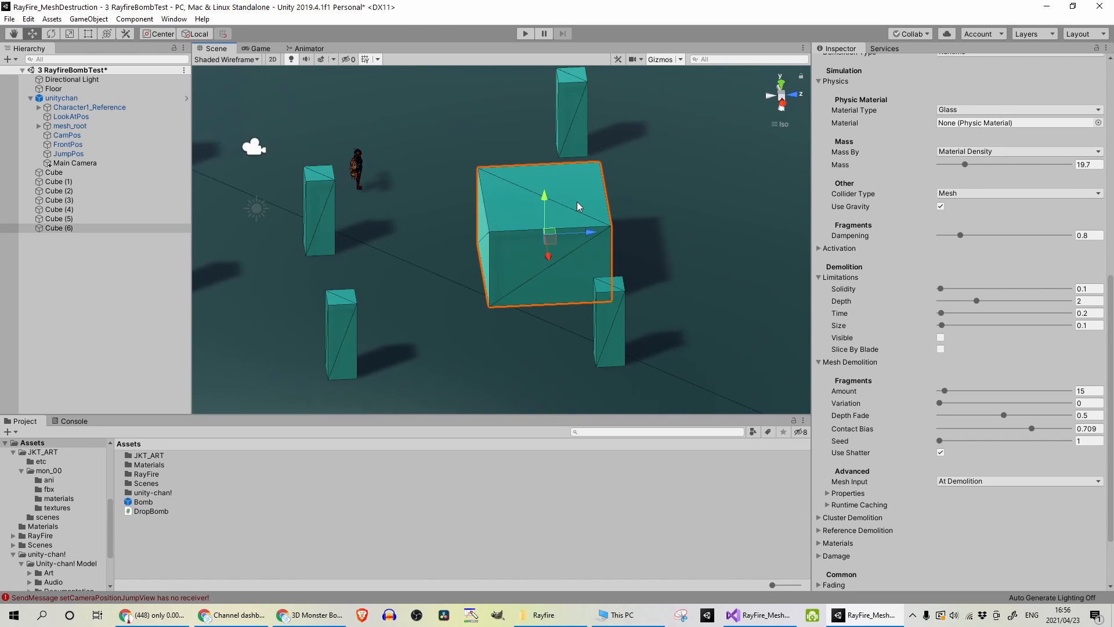
{"action": "right_click_drag", "start_coordinate": [316, 295], "coordinate": [567, 248]}
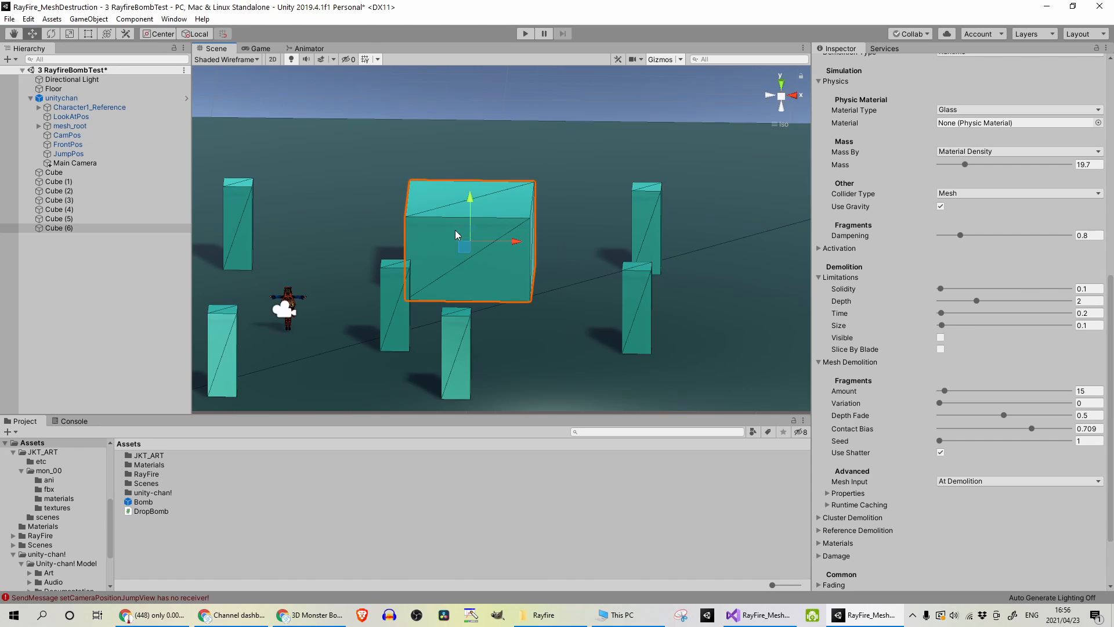
{"action": "right_click_drag", "start_coordinate": [591, 206], "coordinate": [478, 253]}
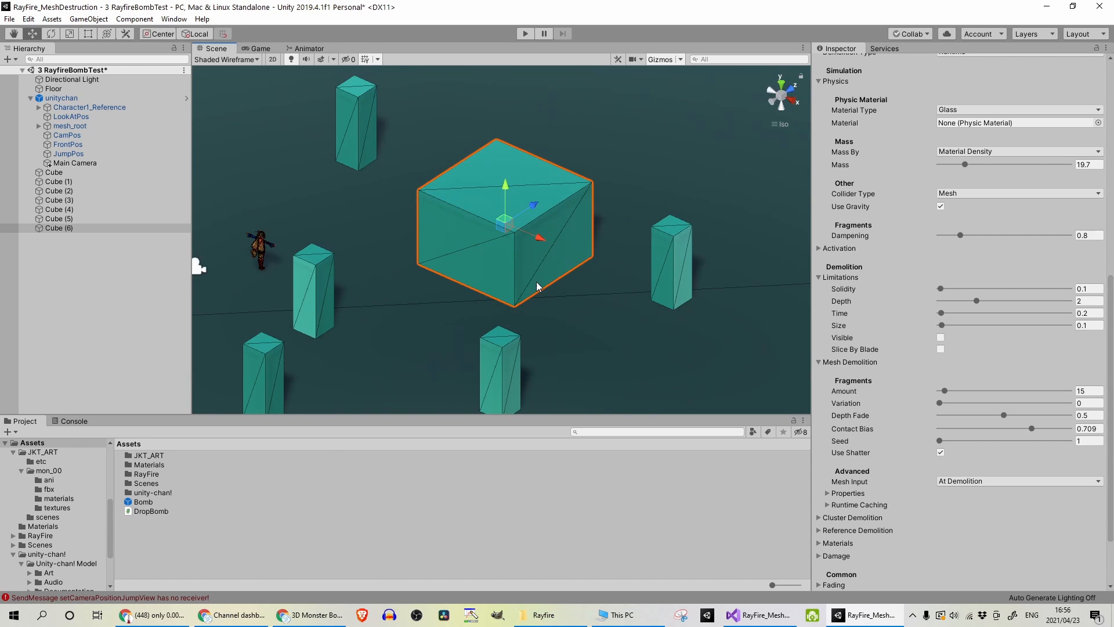
{"action": "scroll", "coordinate": [510, 297], "scroll_direction": "down", "scroll_amount": 2}
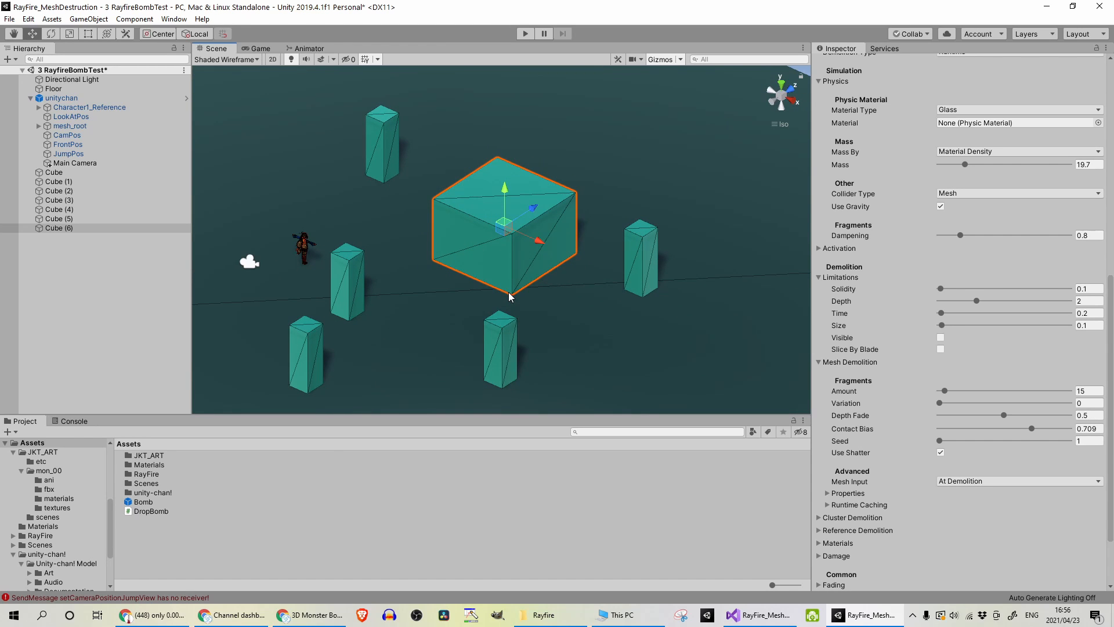